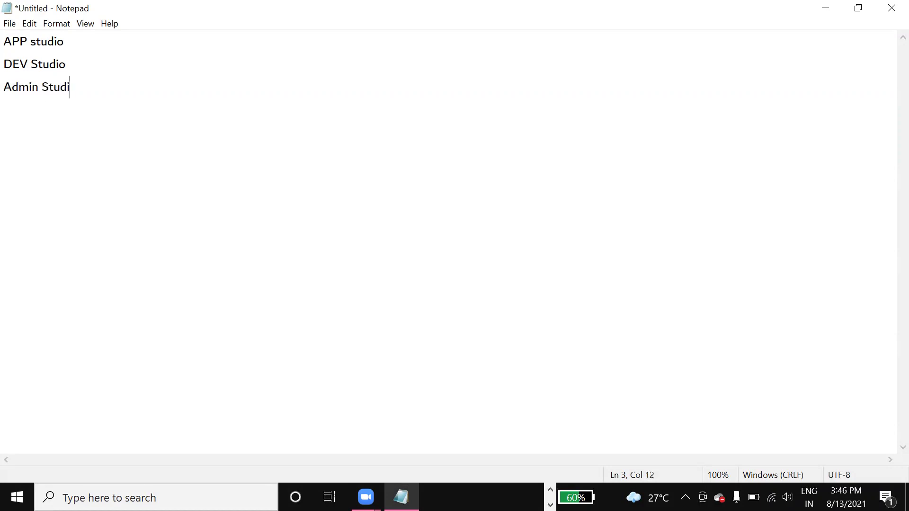
Step: Finish the "Admin Studio" line, add "Prediction Studio" as the fourth line, and highlight the whole list
type("Prediction Studio")
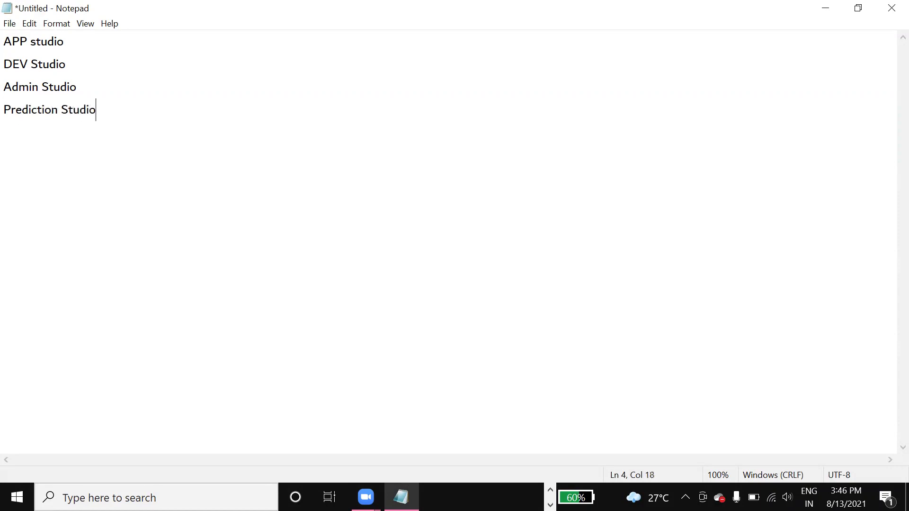
key("Return")
left_click_drag(128, 132, 5, 41)
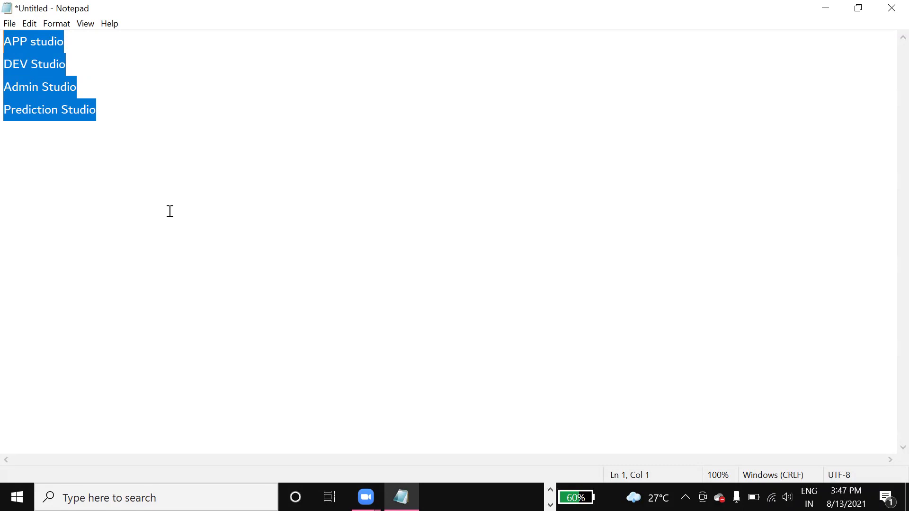
Step: Add a "Designer Studio" line beneath the list, separated from Prediction Studio by a blank line
left_click(125, 114)
key("Return")
key("Return")
type("Designer ")
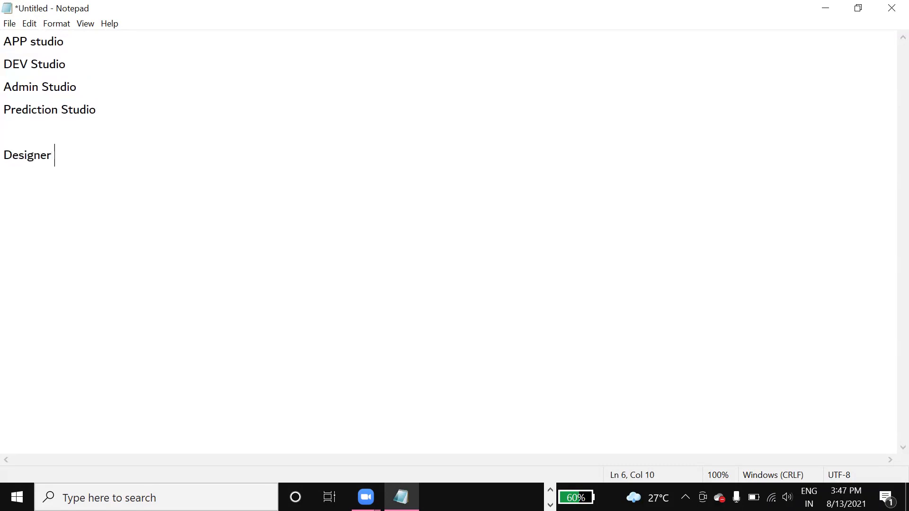
type("Studion")
key("BackSpace")
Step: Highlight the Designer Studio line and the four-studio list above it, and point out the individual entries
left_click_drag(6, 152, 91, 151)
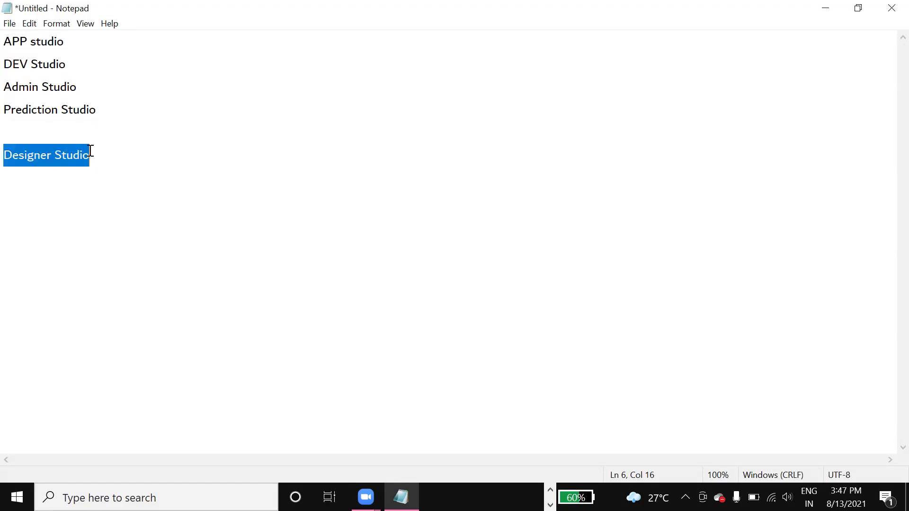
left_click(120, 145)
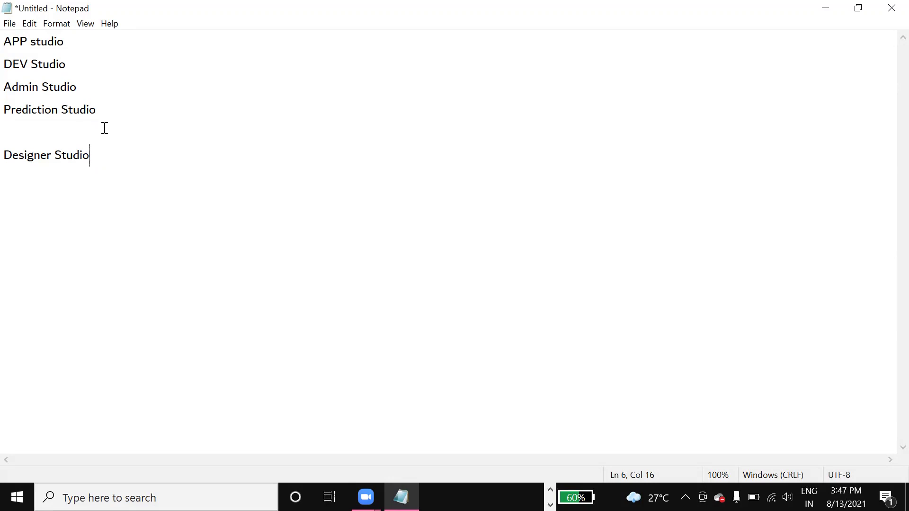
left_click_drag(108, 113, 4, 42)
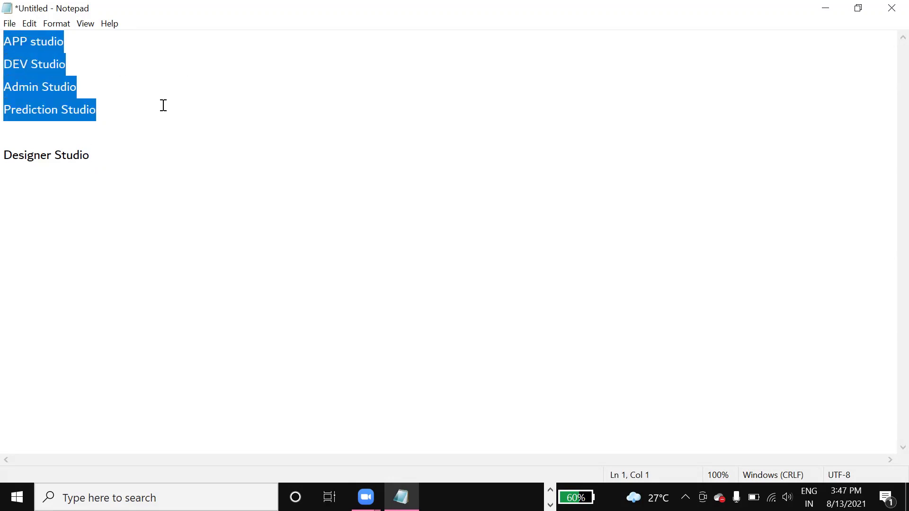
left_click(18, 86)
left_click(18, 64)
left_click(17, 79)
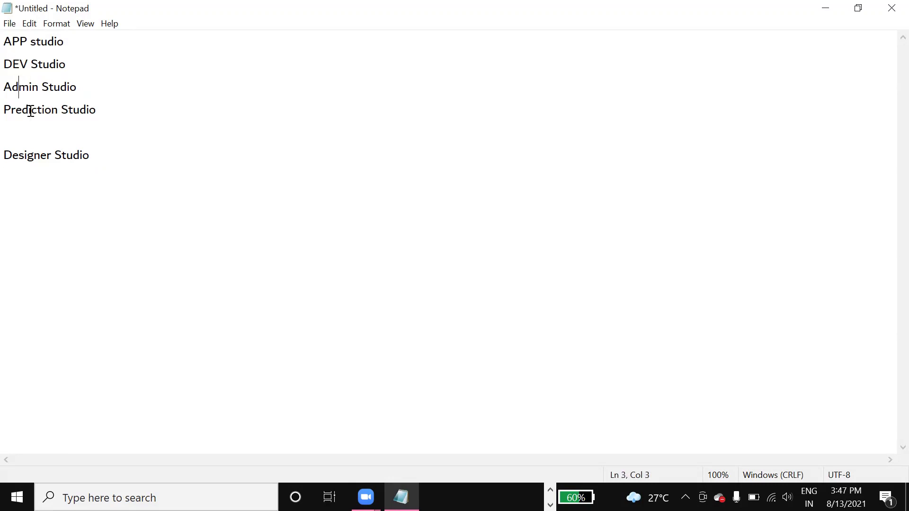
left_click(30, 109)
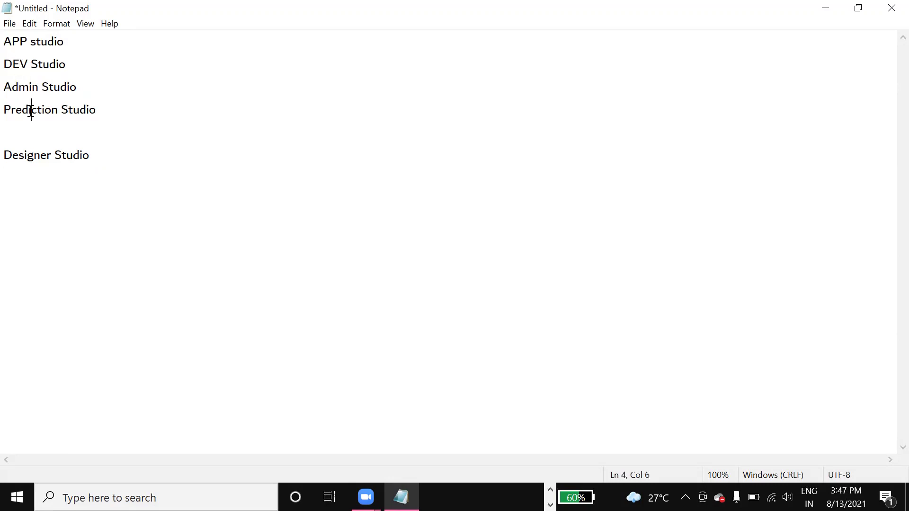
Step: Highlight the words of the APP studio entry and the complete line to present it
double_click(15, 42)
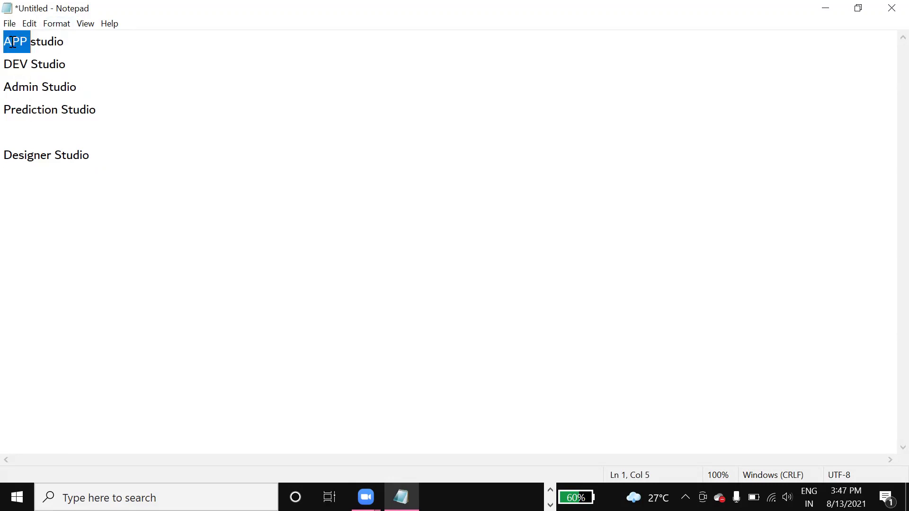
double_click(48, 42)
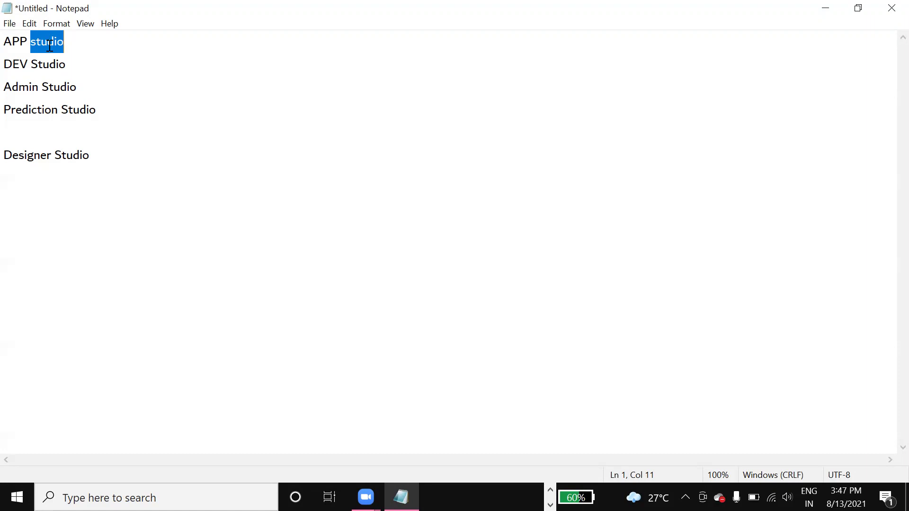
left_click_drag(5, 41, 63, 48)
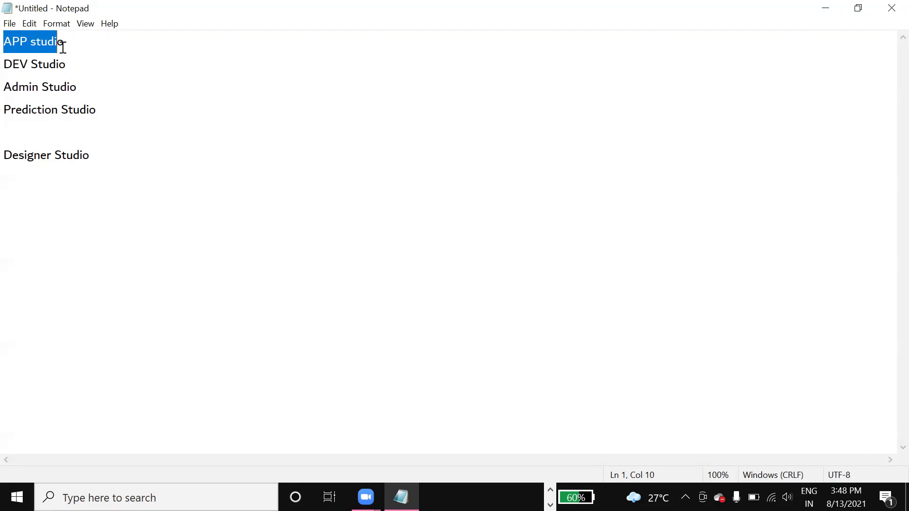
double_click(63, 45)
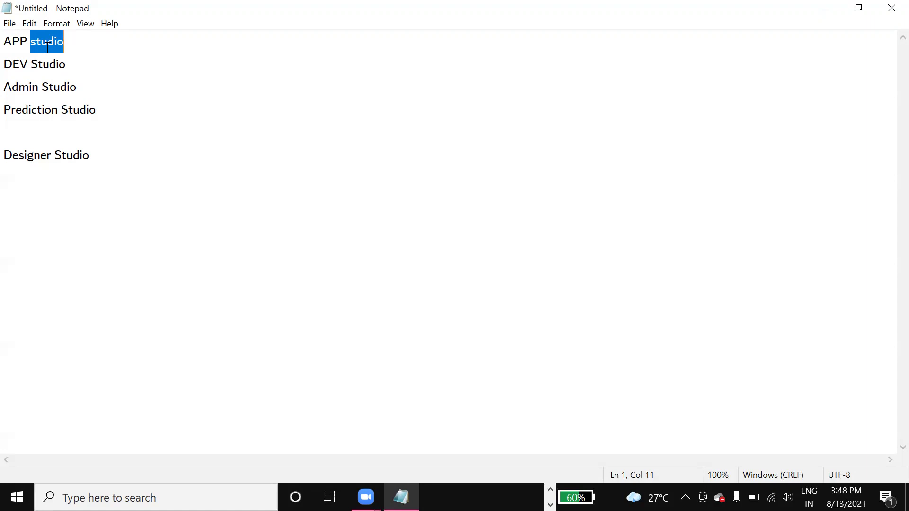
left_click_drag(5, 40, 66, 39)
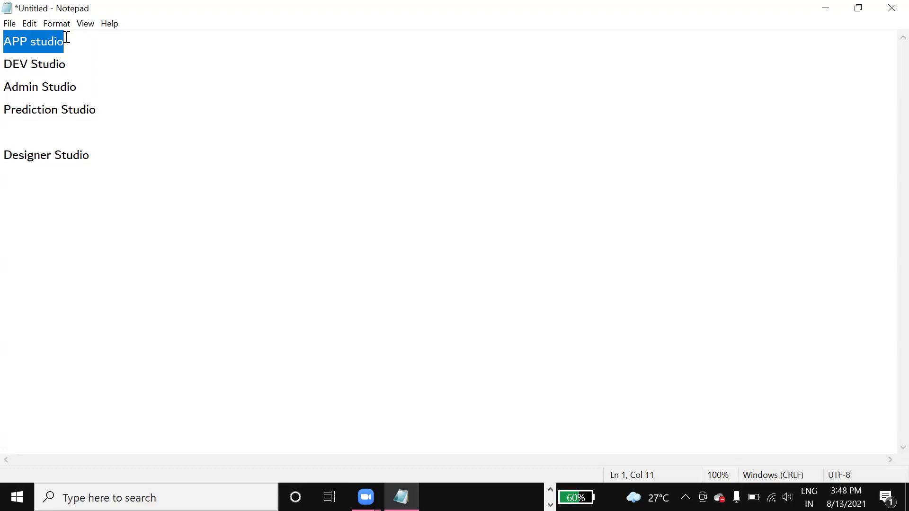
left_click(67, 37)
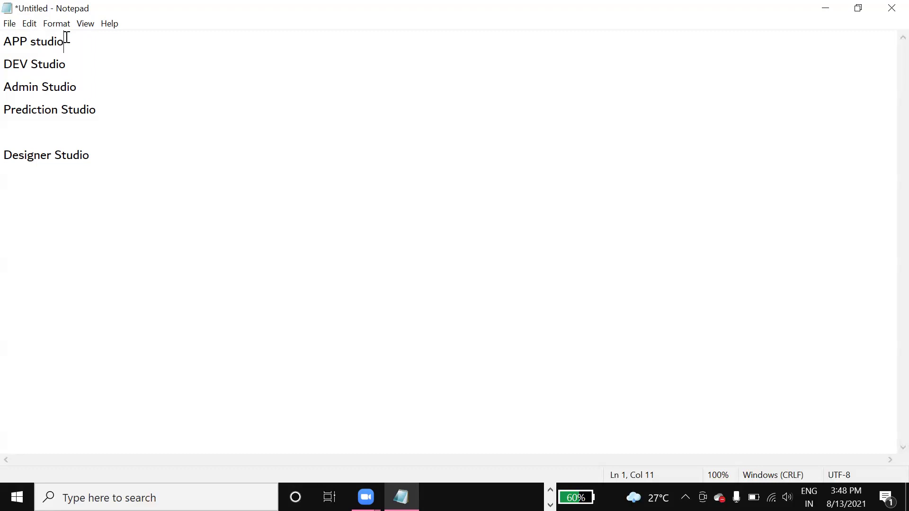
triple_click(67, 37)
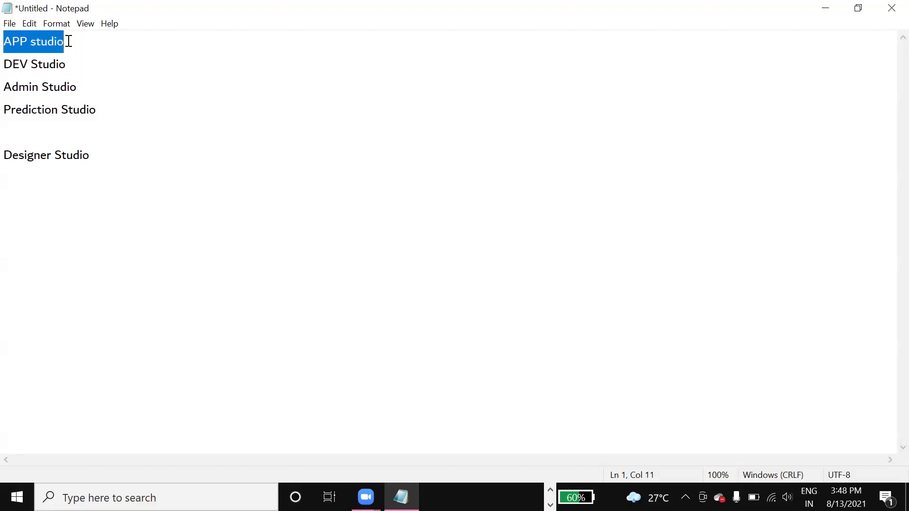
Step: Highlight the DEV Studio and APP studio entries alternately to compare the two
left_click_drag(6, 66, 57, 63)
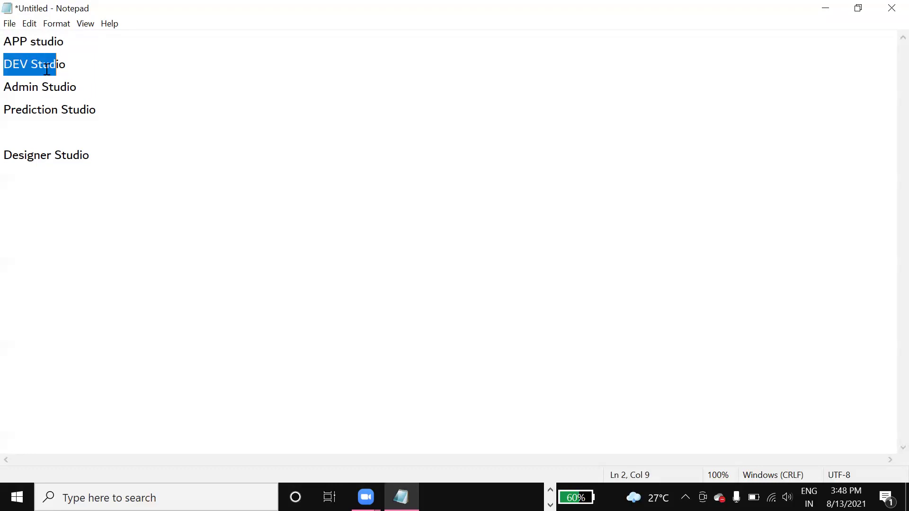
double_click(24, 70)
double_click(10, 41)
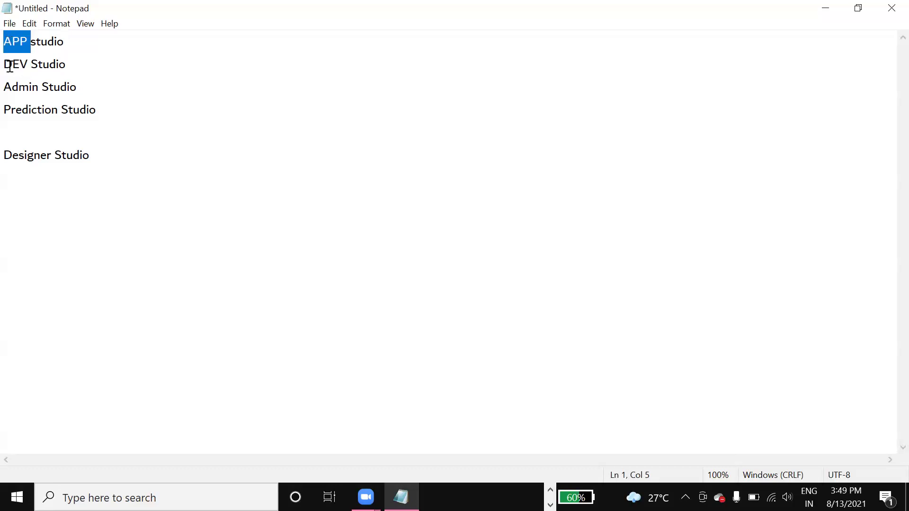
double_click(10, 67)
double_click(11, 47)
left_click(14, 45)
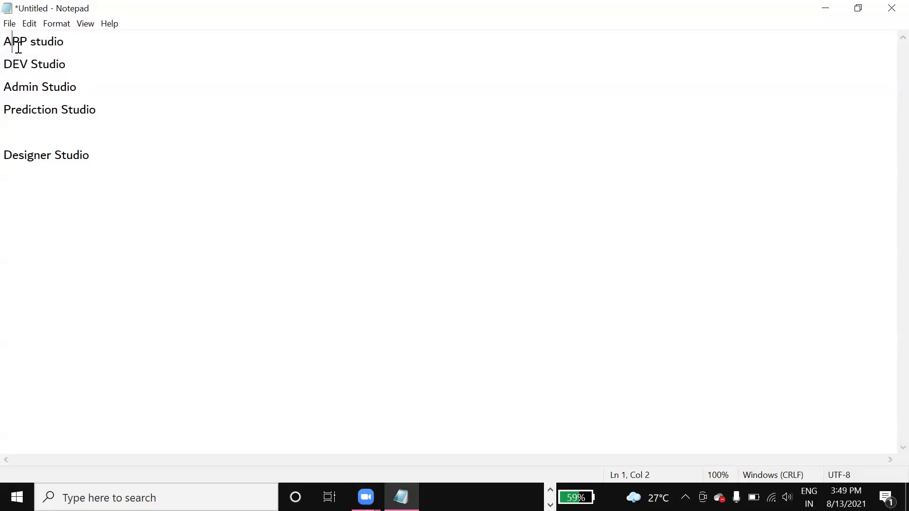
left_click_drag(5, 41, 78, 41)
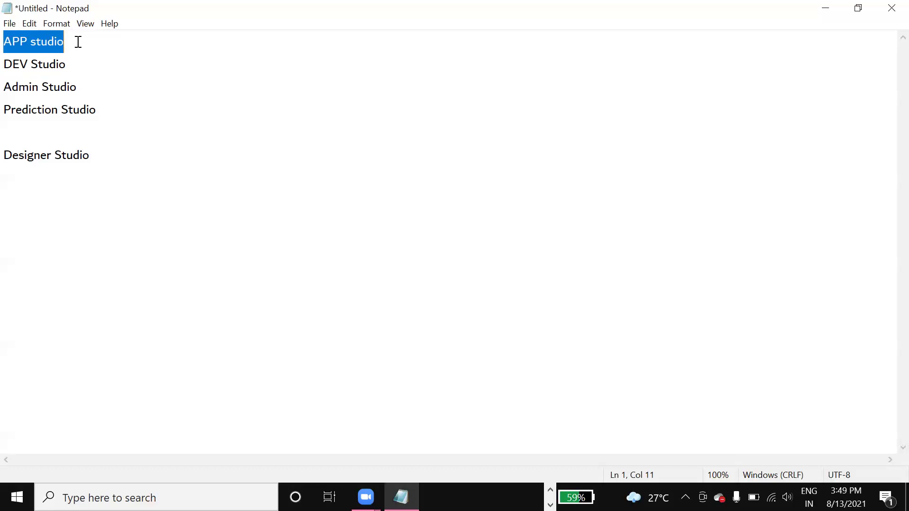
double_click(78, 42)
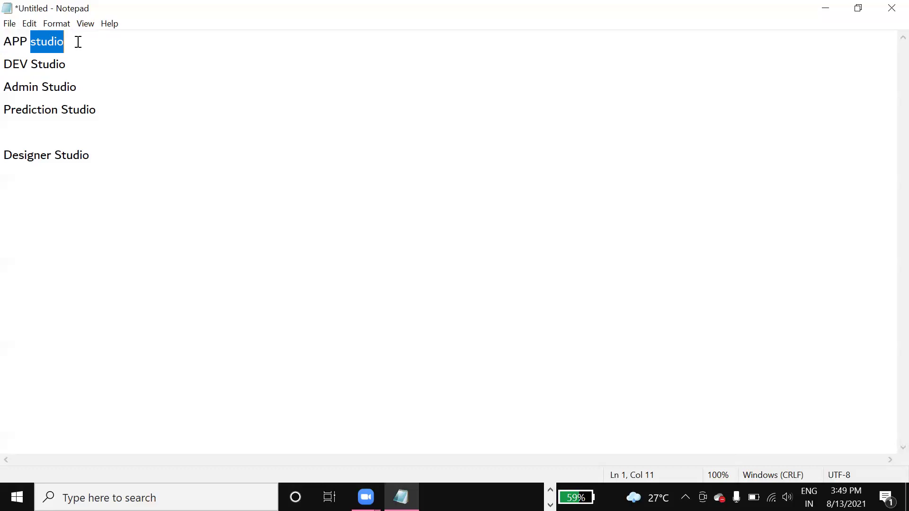
double_click(16, 62)
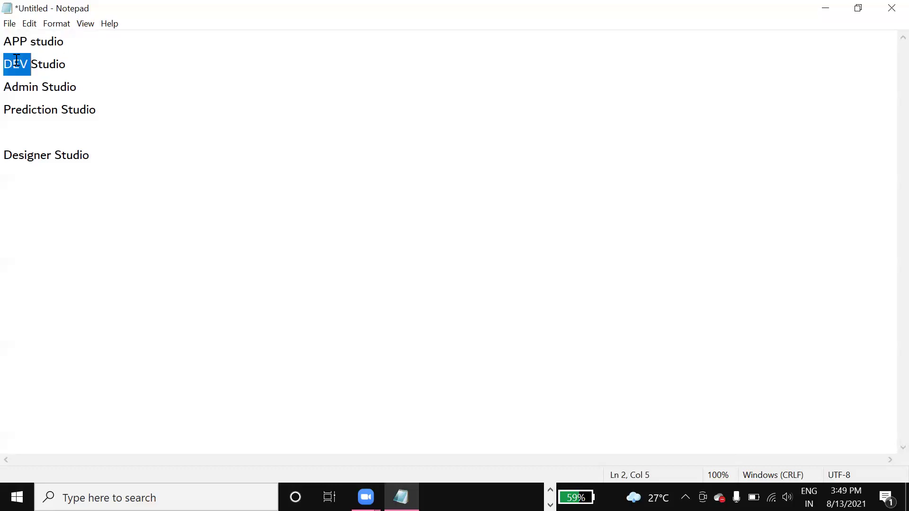
left_click_drag(6, 42, 86, 45)
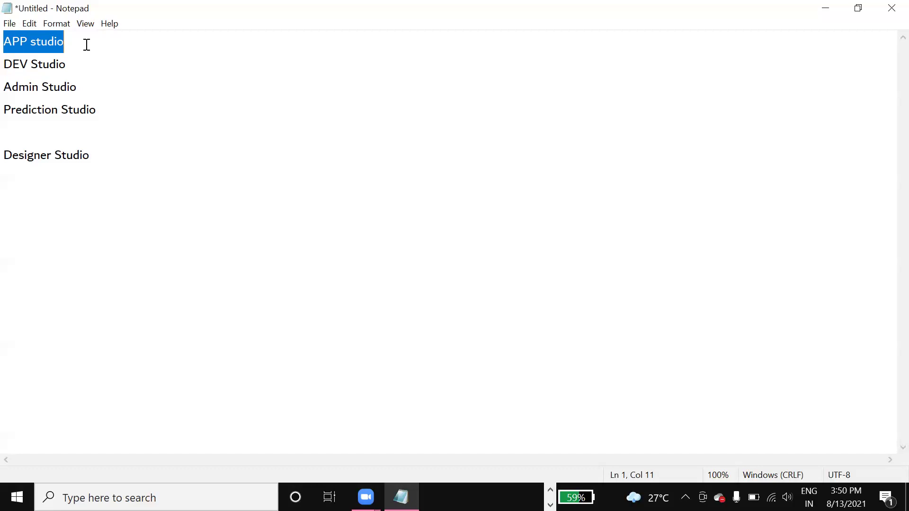
left_click_drag(5, 64, 72, 64)
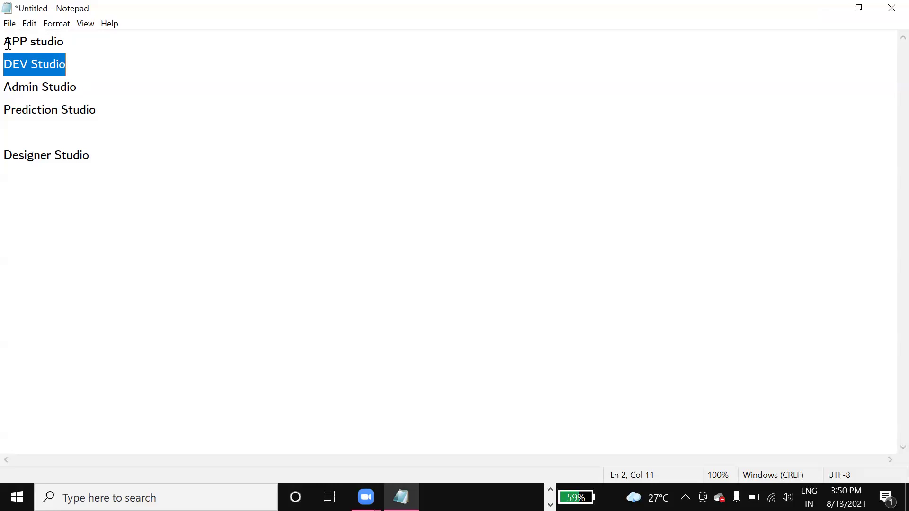
left_click_drag(6, 41, 69, 44)
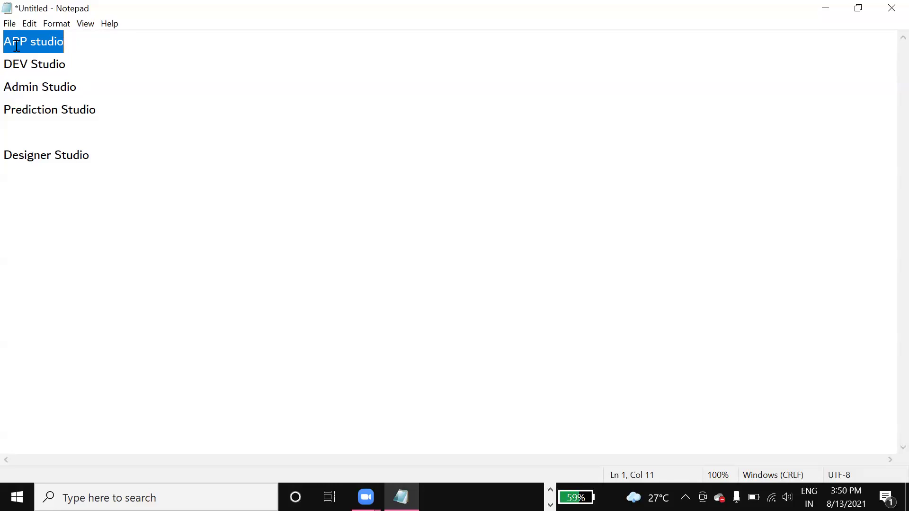
left_click_drag(4, 64, 65, 69)
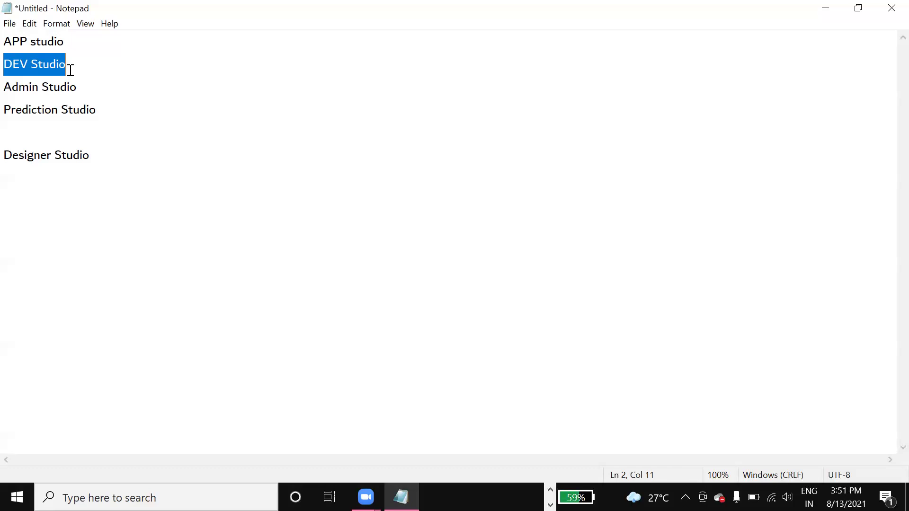
Step: Highlight the Admin Studio line and its word "Admin" to present that entry
left_click_drag(4, 86, 117, 92)
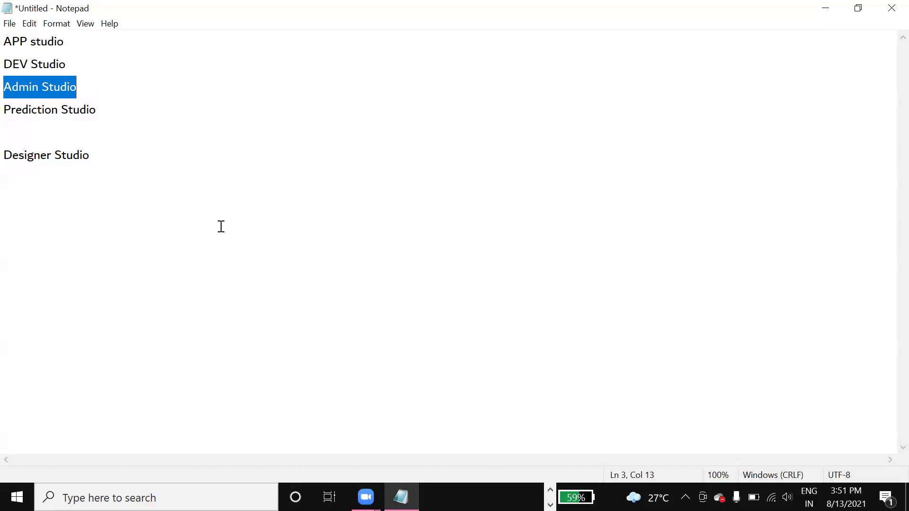
left_click(6, 87)
double_click(8, 88)
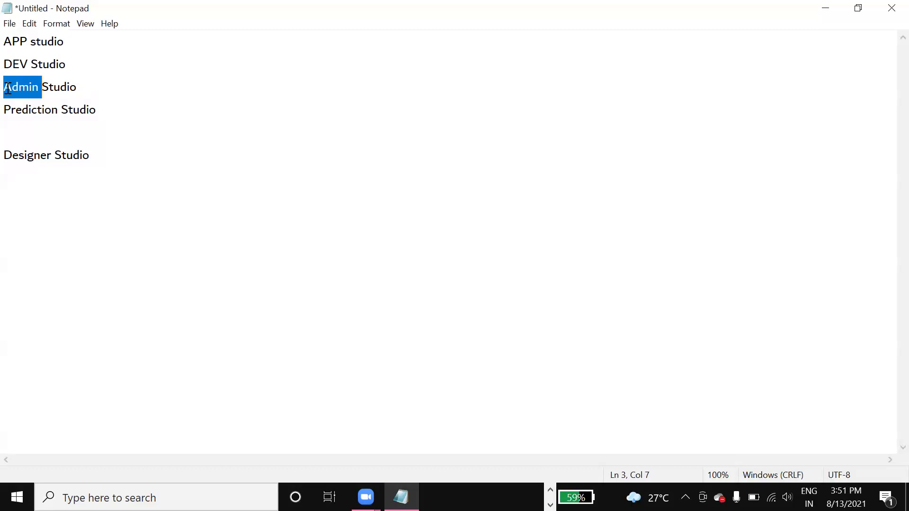
double_click(8, 89)
left_click(8, 89)
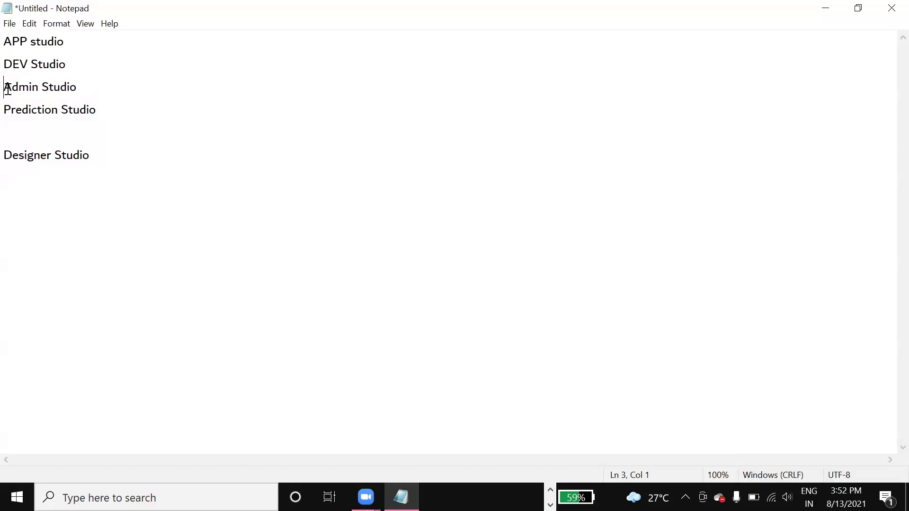
double_click(8, 89)
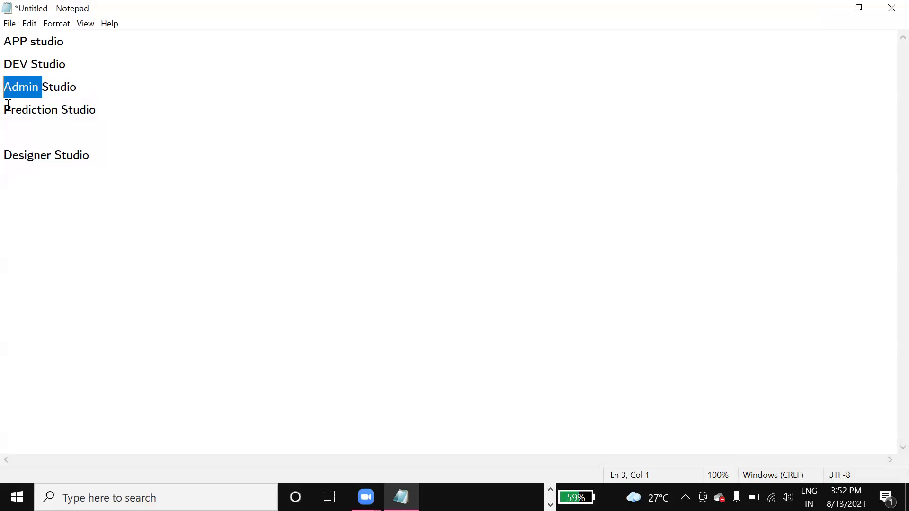
Step: Highlight the Prediction Studio line, followed by all four studio names together
double_click(8, 105)
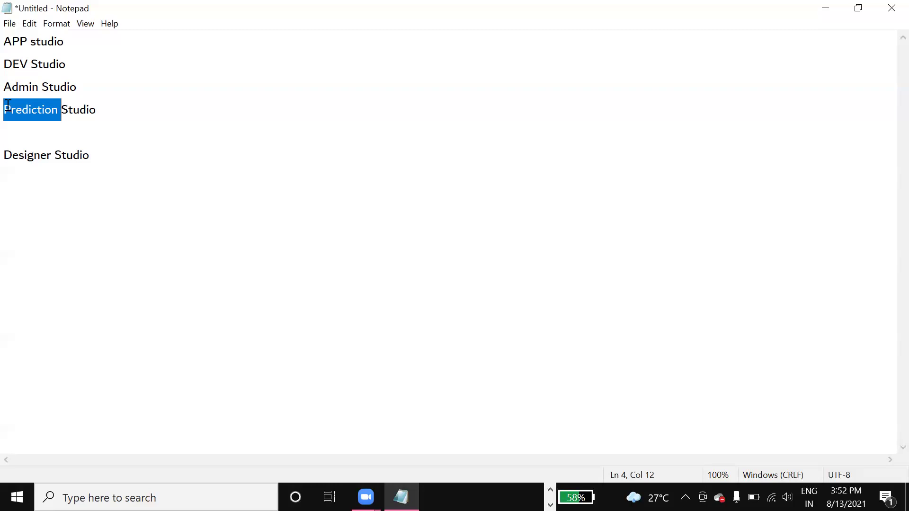
double_click(8, 105)
left_click(8, 118)
left_click_drag(8, 118, 111, 118)
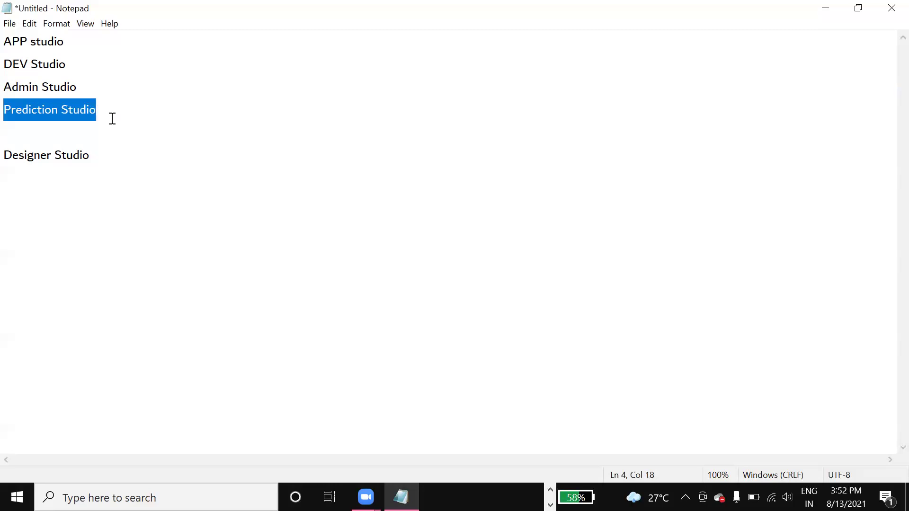
left_click_drag(112, 118, 8, 41)
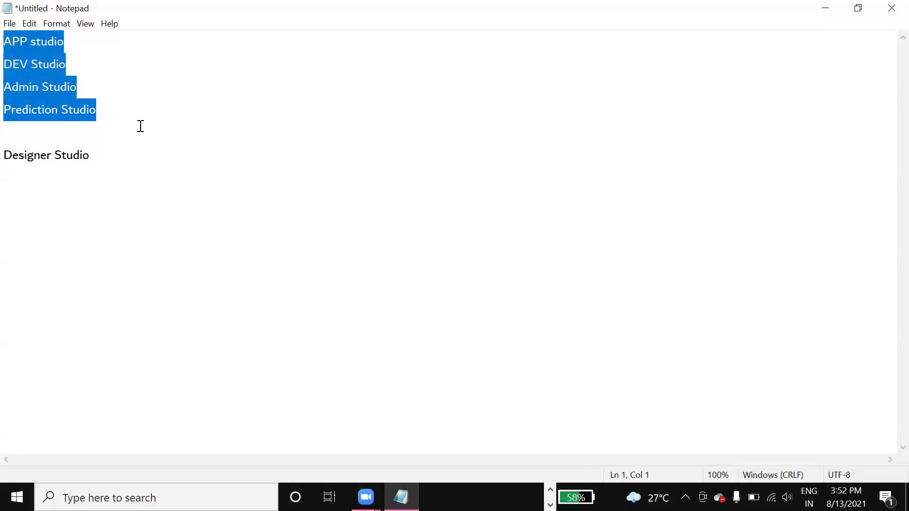
Step: Delete the Designer Studio text and minimize the notes window to show the desktop
left_click_drag(114, 155, 5, 156)
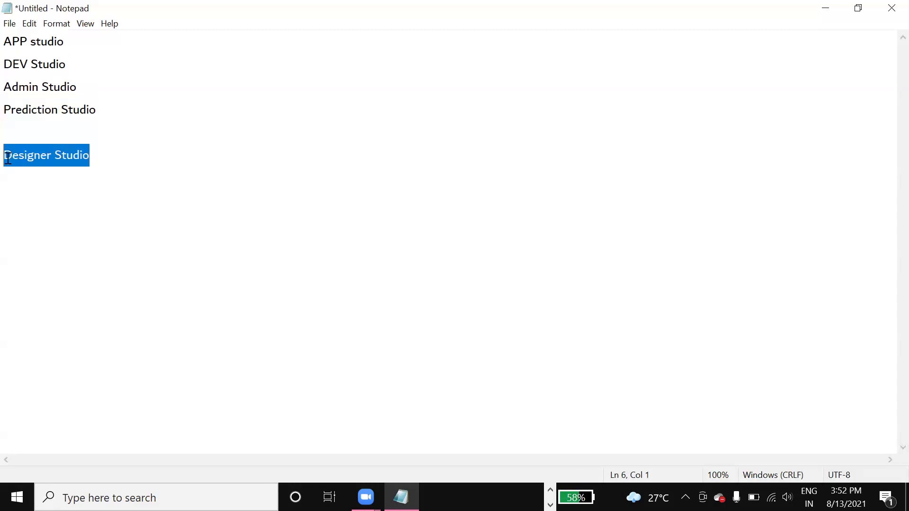
key("BackSpace")
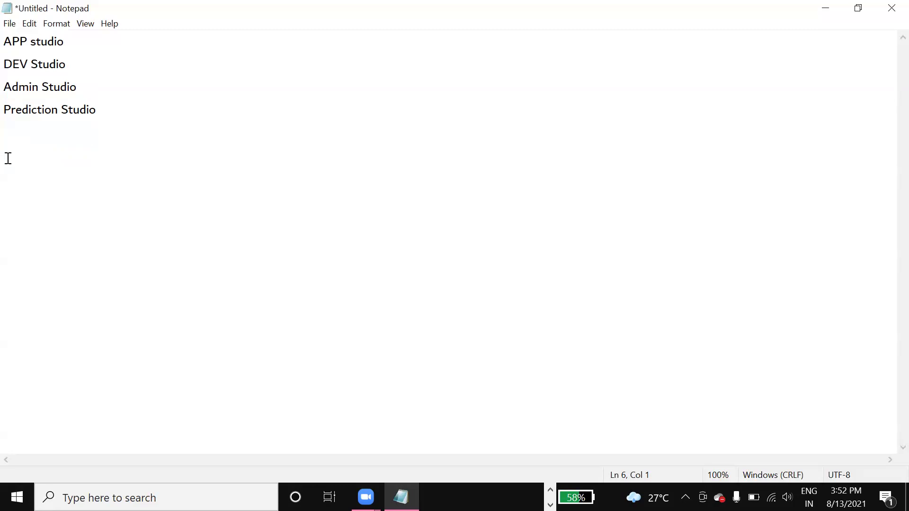
left_click(825, 7)
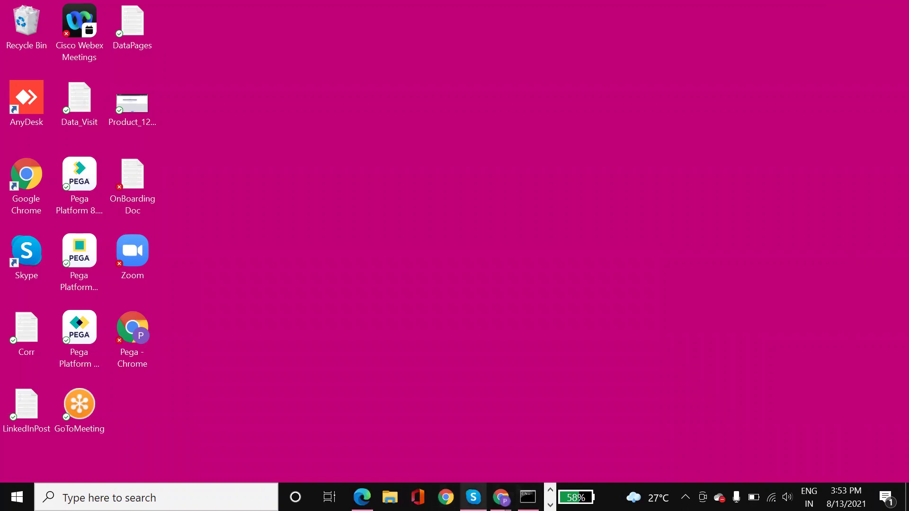
Step: Switch to the browser window with Pega App Studio and open the case types list of the IMS application
left_click(362, 497)
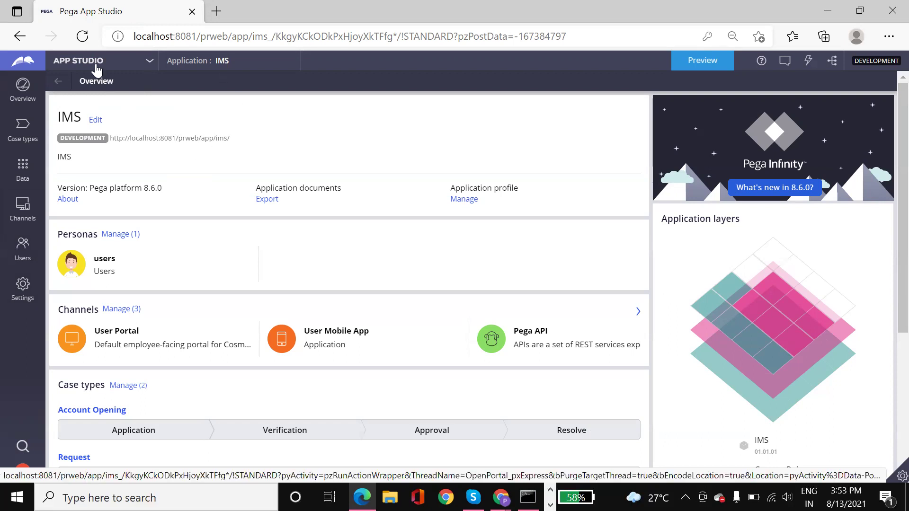
left_click(24, 100)
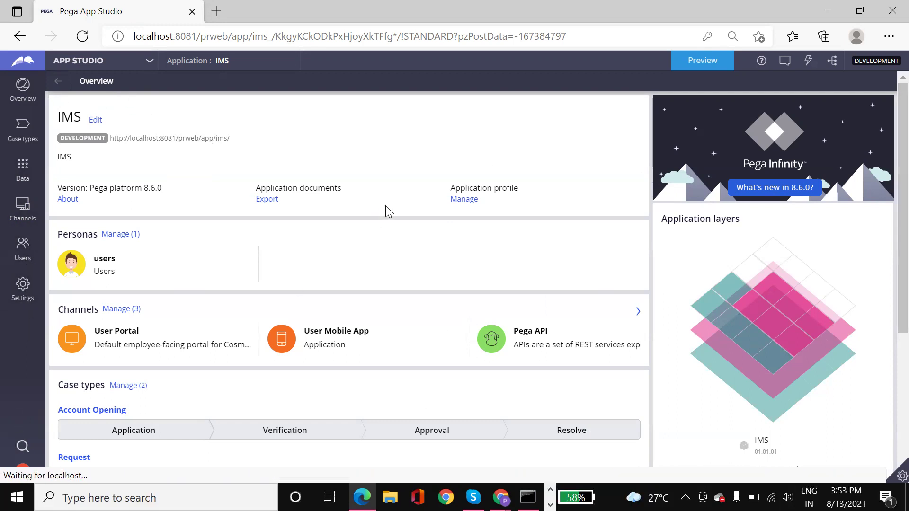
left_click(12, 134)
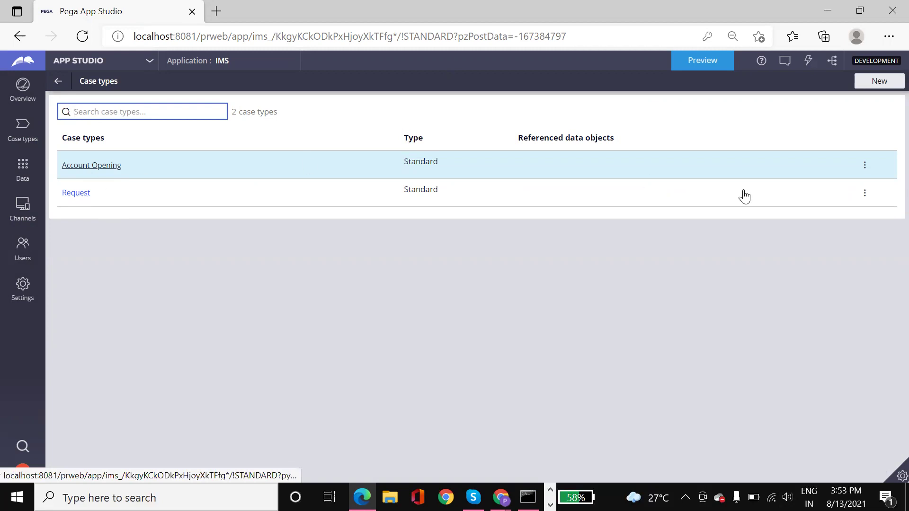
Step: Create a standard case type named "Loan Application" that reuses assets from the IMS case layer
left_click(869, 80)
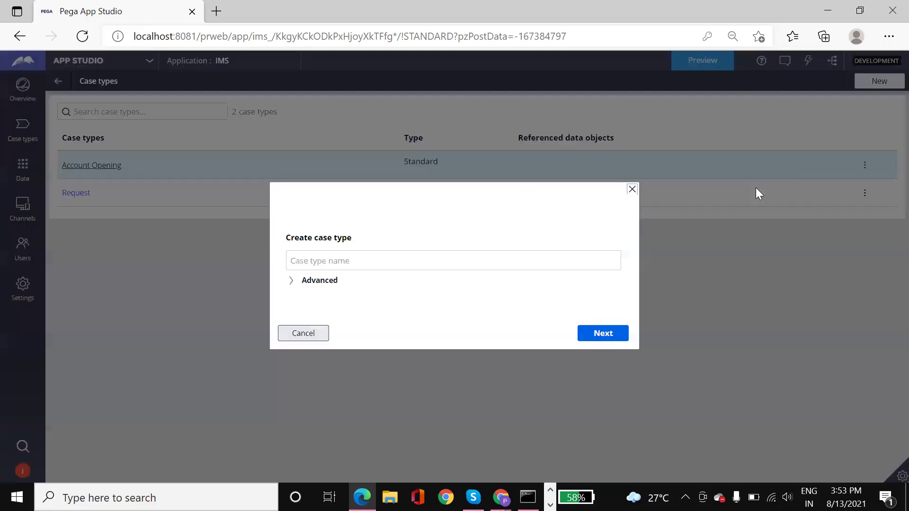
left_click(524, 263)
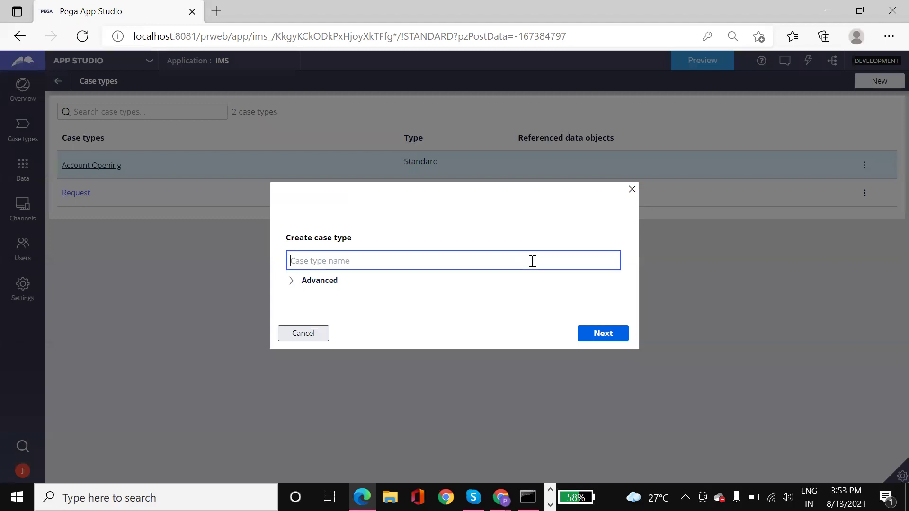
type("Loan Application")
left_click(507, 301)
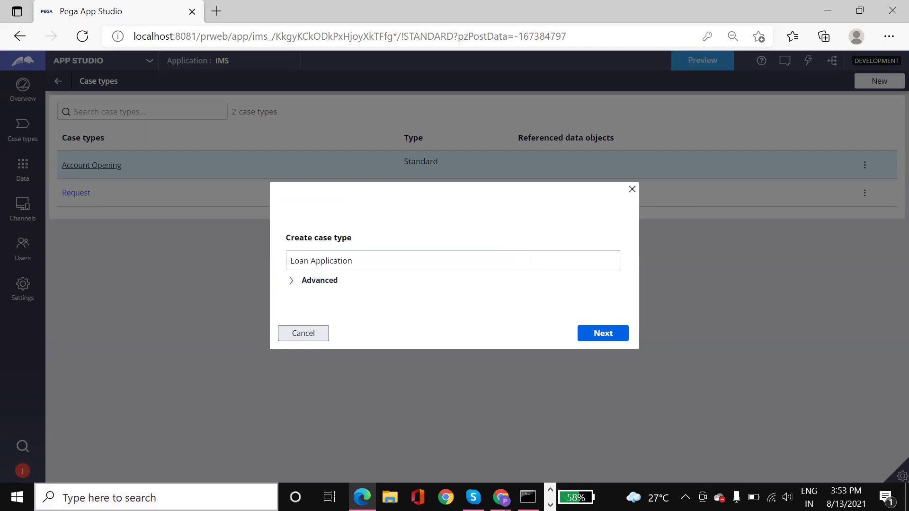
left_click(337, 283)
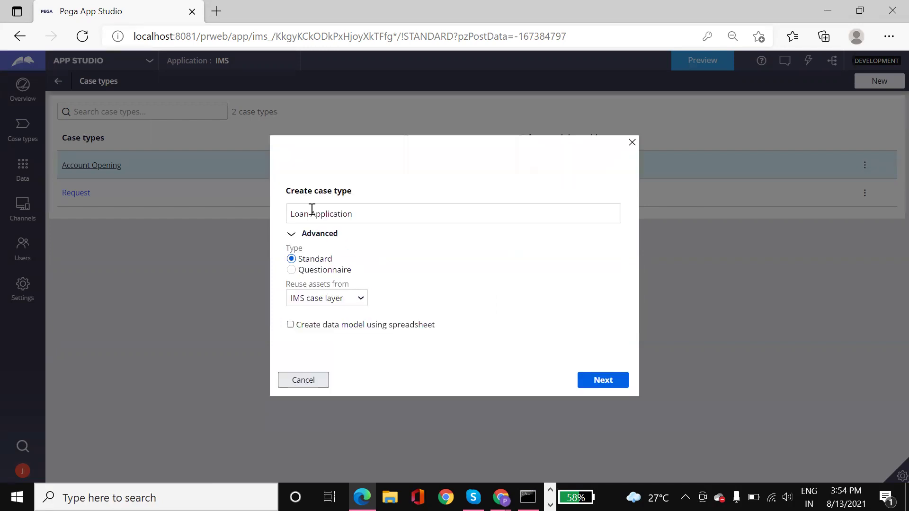
left_click(335, 298)
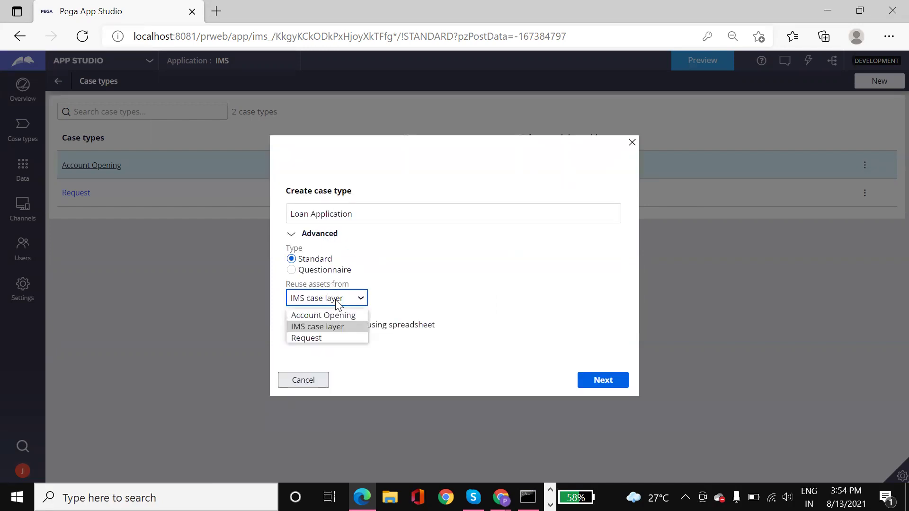
left_click(348, 326)
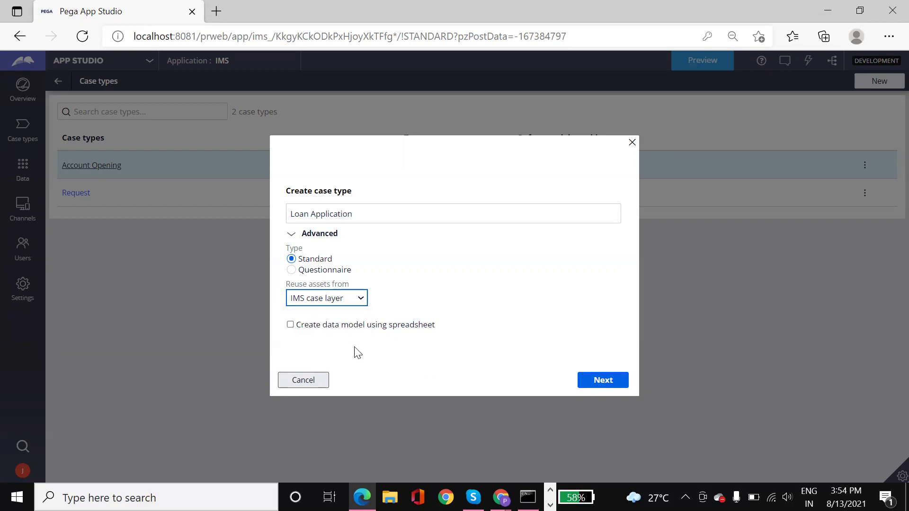
left_click(593, 385)
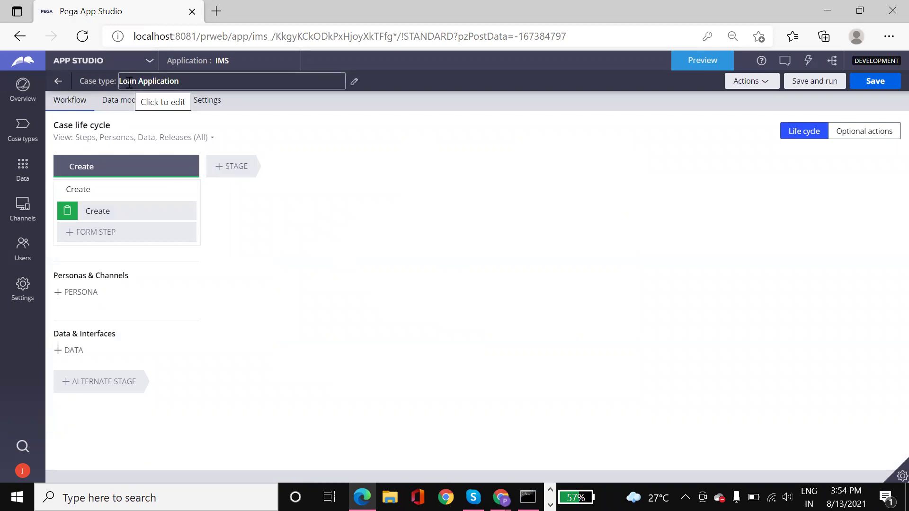
Step: Rename the Create stage of the case life cycle as "Application Form"
left_click(109, 163)
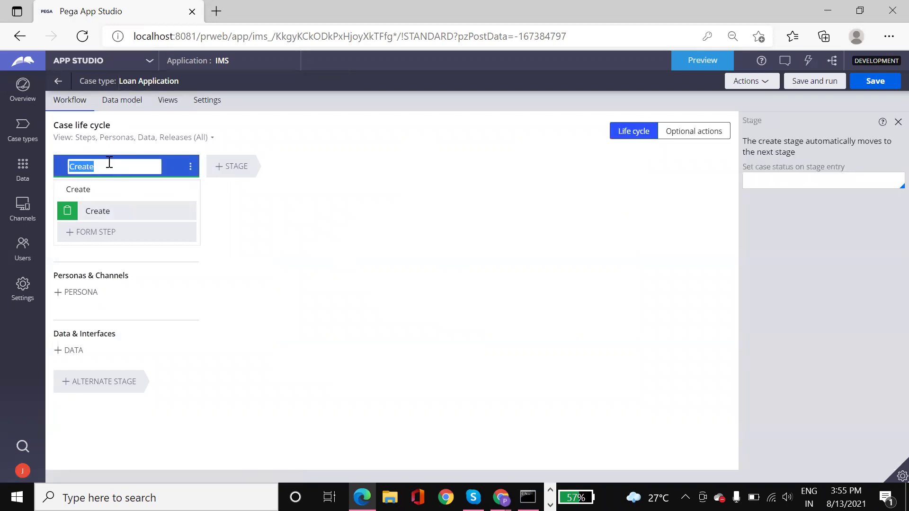
key("BackSpace")
type("Application Form")
key("ctrl+a")
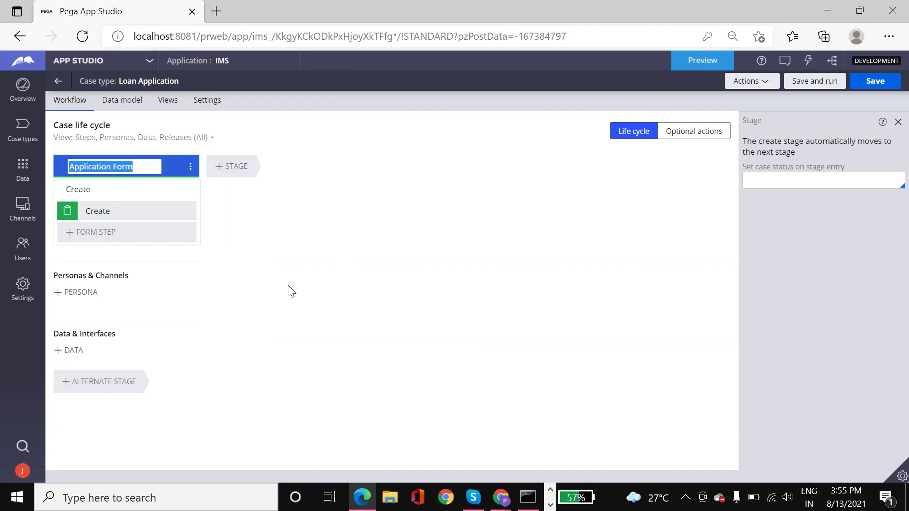
Step: Add two stages named "Verification" and "Approval" after the Application Form stage
left_click(244, 167)
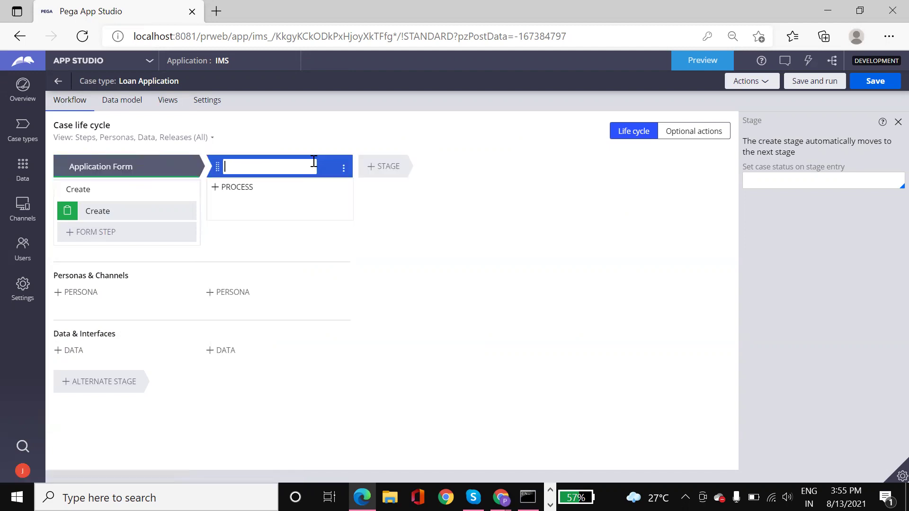
type("Verification")
double_click(282, 173)
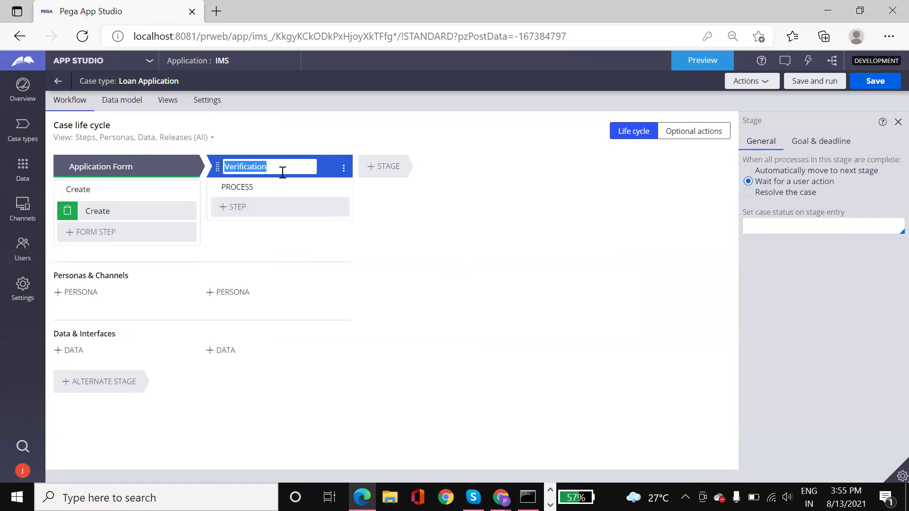
left_click(405, 163)
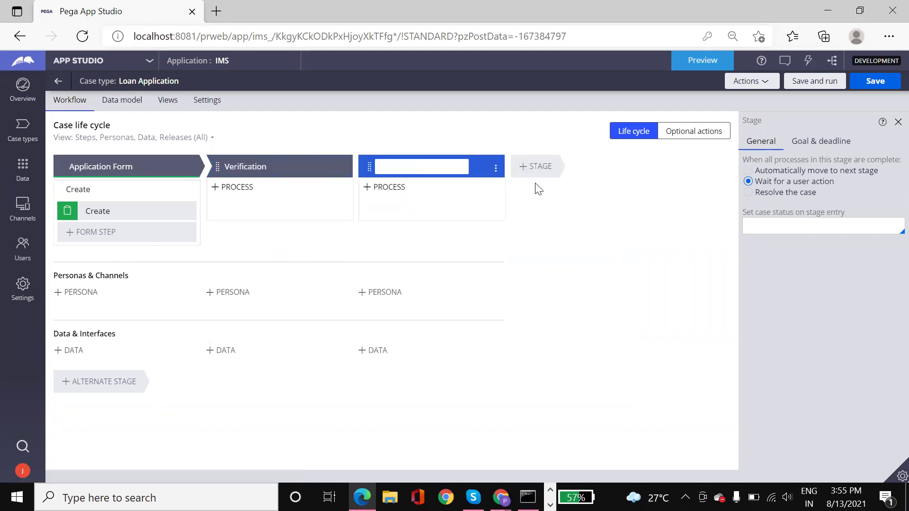
type("Approcva")
key("BackSpace")
key("BackSpace")
key("BackSpace")
type("vak")
left_click(539, 183)
Step: Add a fourth stage named "Resolution" after the Approval stage
left_click(540, 170)
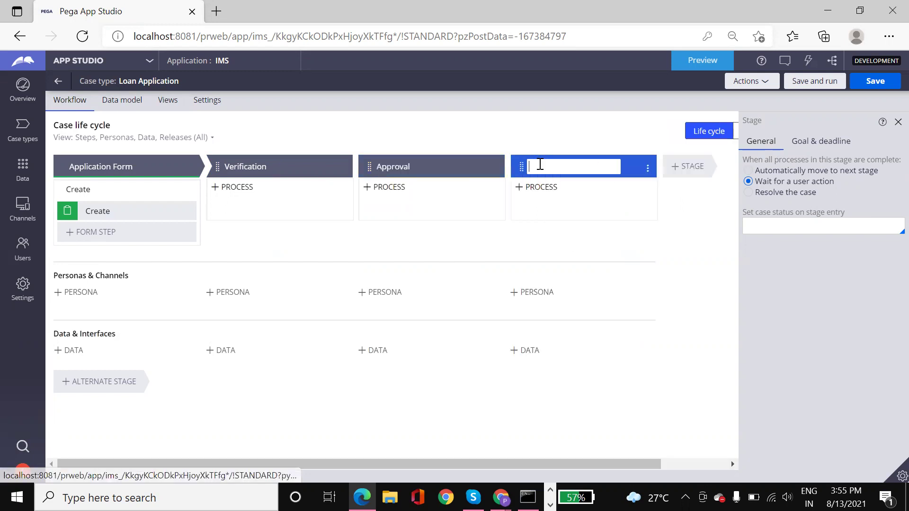
type("Resoul")
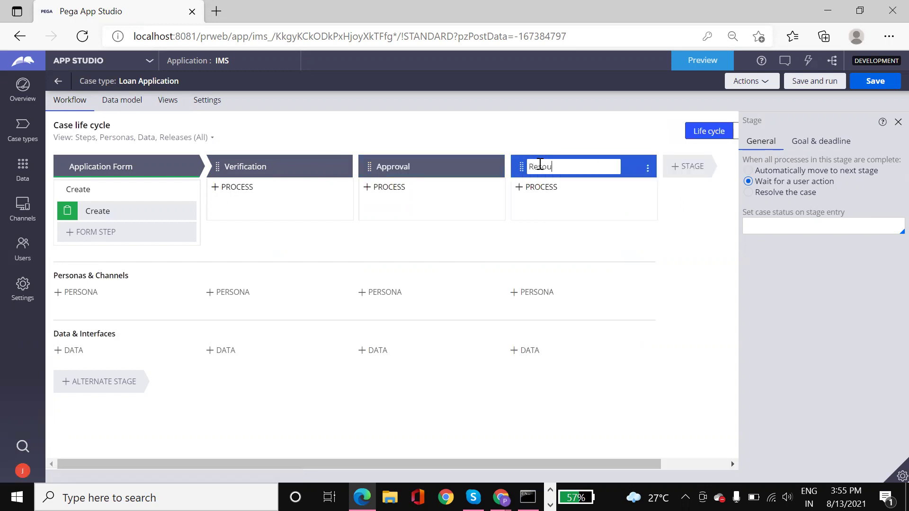
key("BackSpace")
key("BackSpace")
type("lution")
left_click(261, 161)
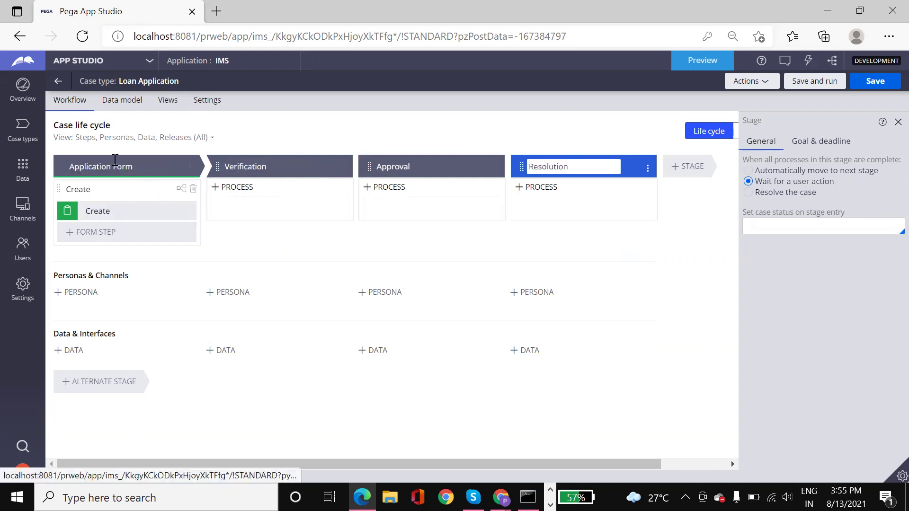
Step: In the Application Form stage, rename the Create process as "ApplicationForm" and its Create step as "PersonalInformation"
left_click(106, 183)
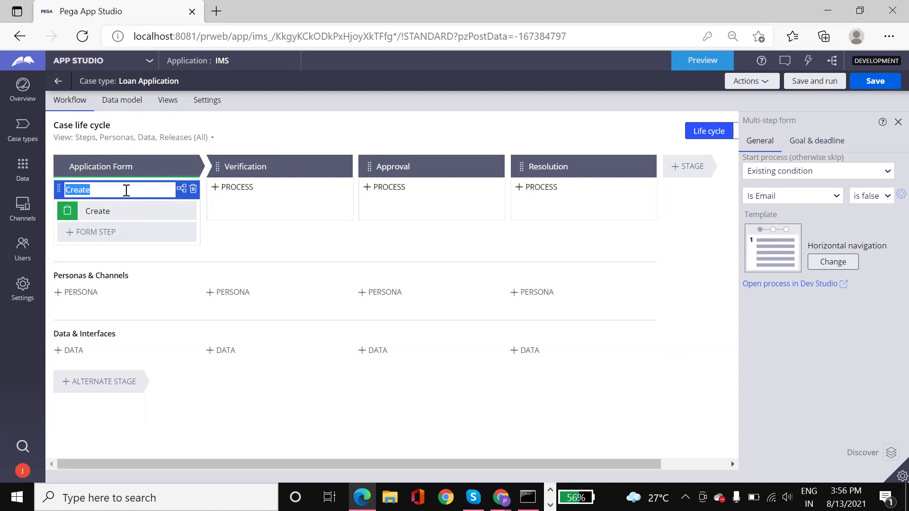
type("ApplicationForm")
left_click(307, 239)
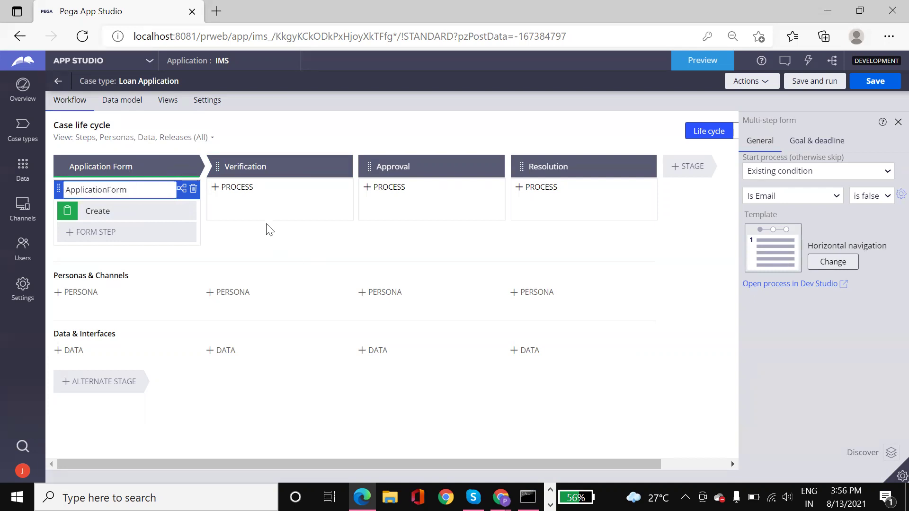
left_click(112, 210)
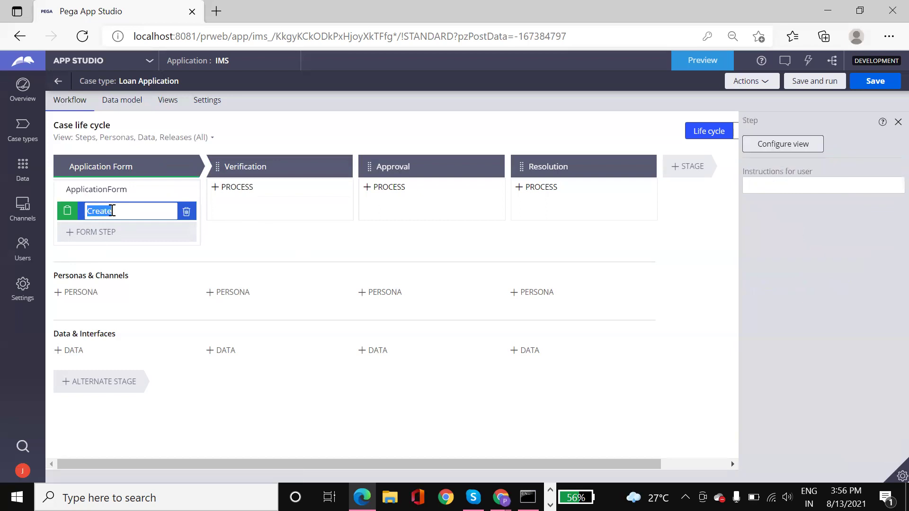
key("BackSpace")
type("PersonalInformation")
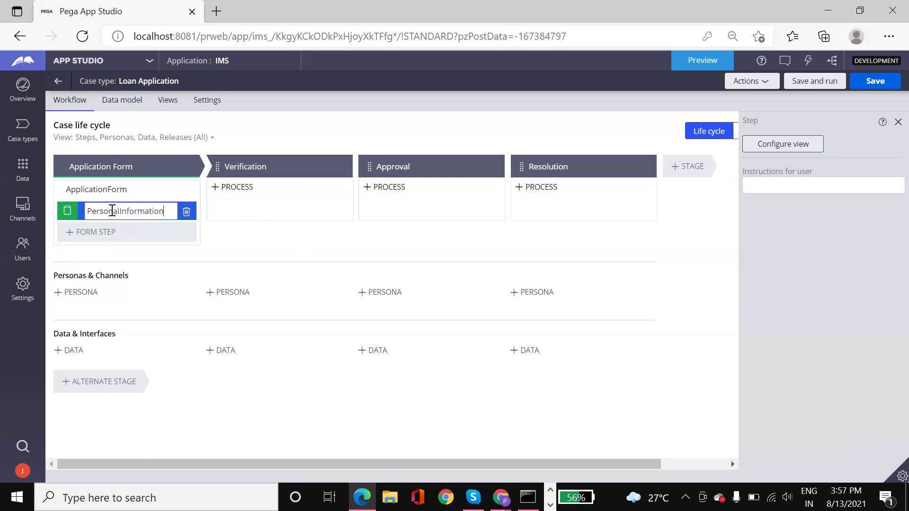
Step: Add two form steps named "AddressInformation" and "LoanDetails" below the PersonalInformation step
left_click(98, 232)
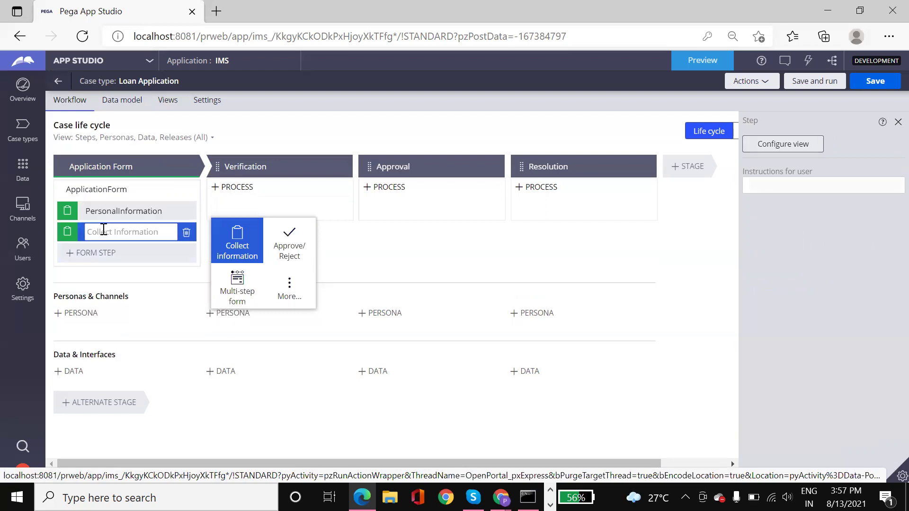
left_click(104, 232)
type("AddressInformation")
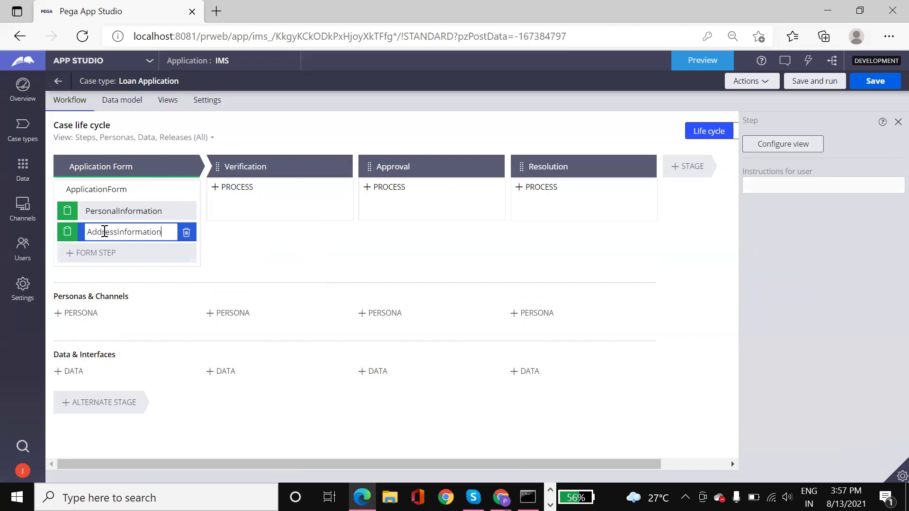
left_click(258, 249)
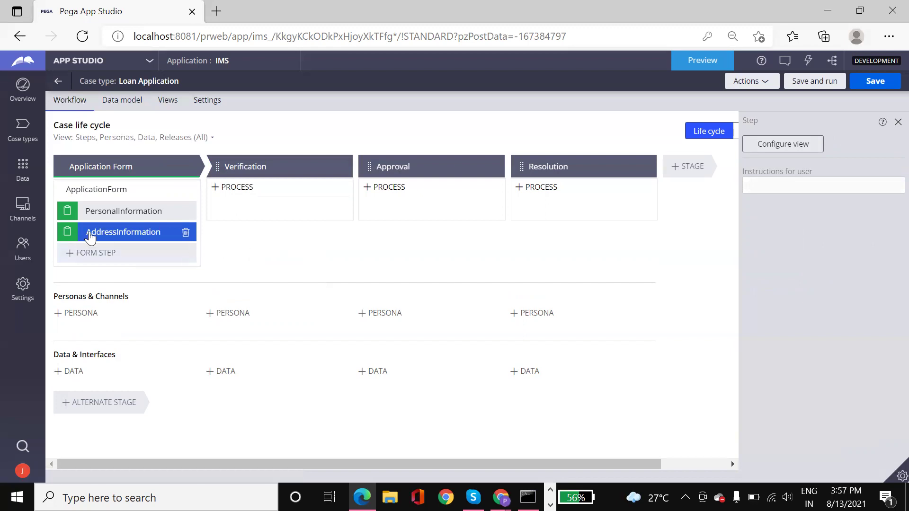
left_click(98, 255)
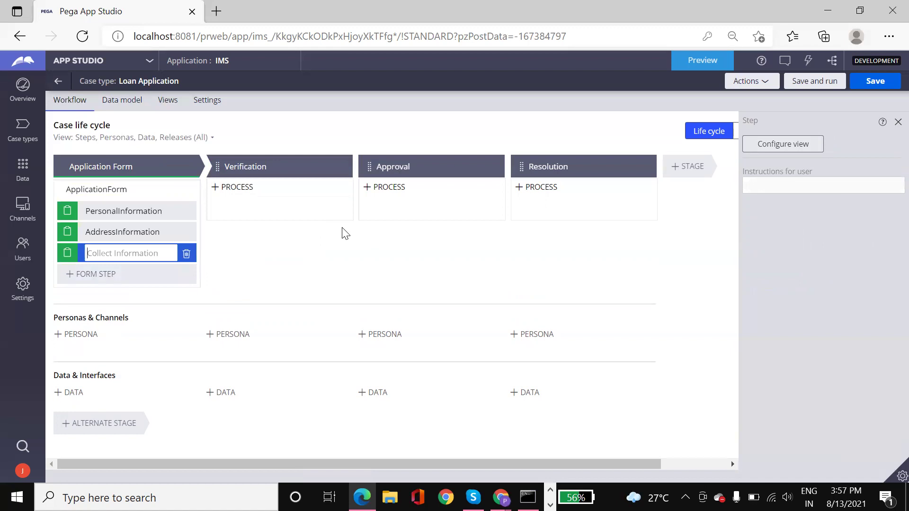
type("Loan")
key("Return")
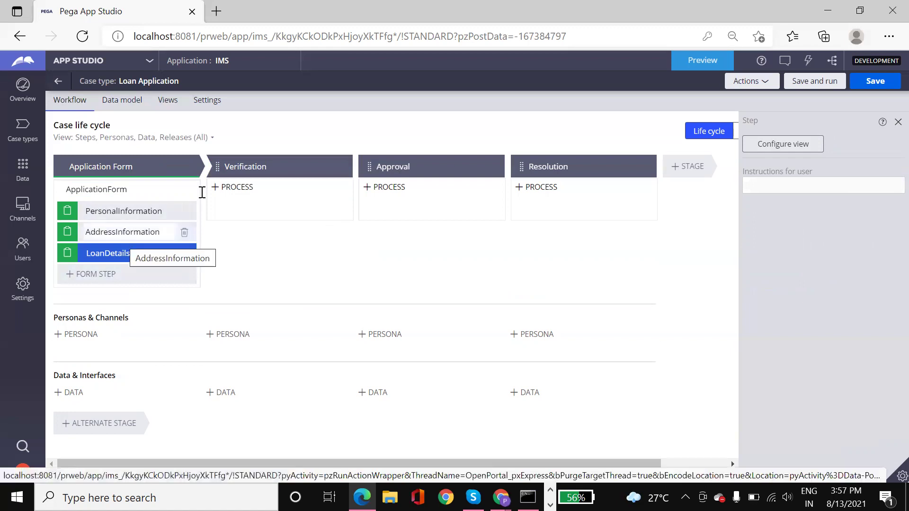
Step: Add a Collect information step named "Level 1 Verification" to the Verification stage
mouse_move(265, 197)
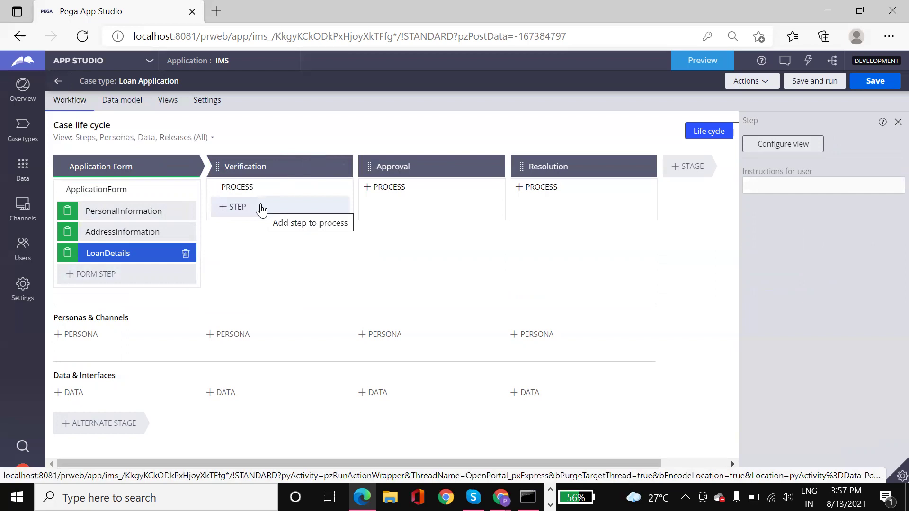
left_click(261, 208)
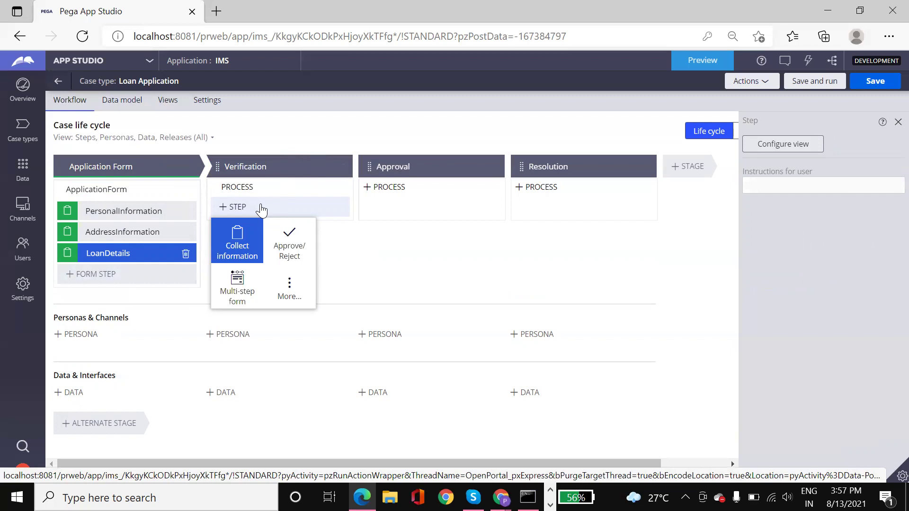
left_click(246, 236)
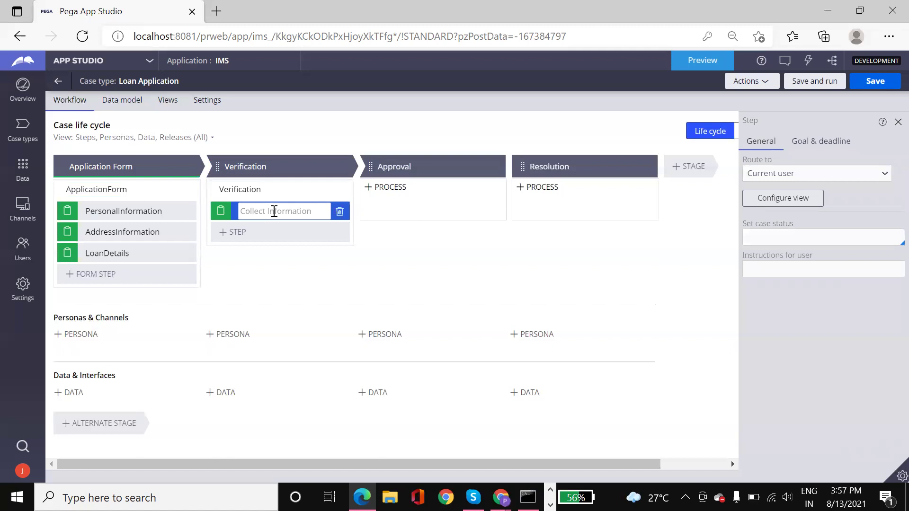
type("Level 1 Verification")
key("Tab")
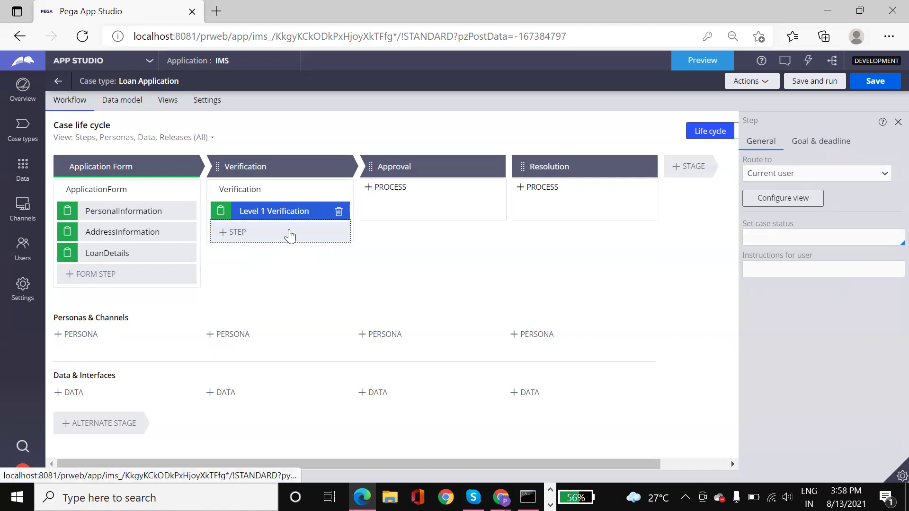
Step: Add a second Collect information step named "Level 2 Verification" to the Verification process
left_click(259, 232)
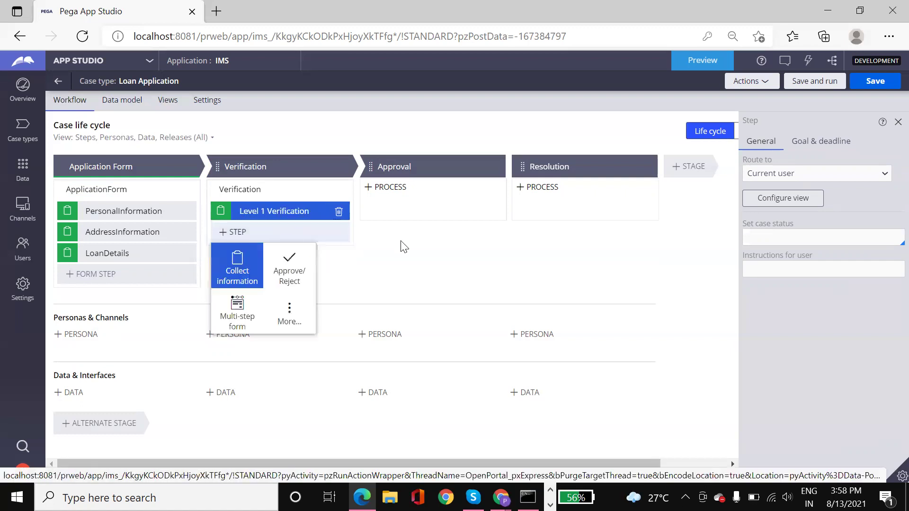
left_click(239, 278)
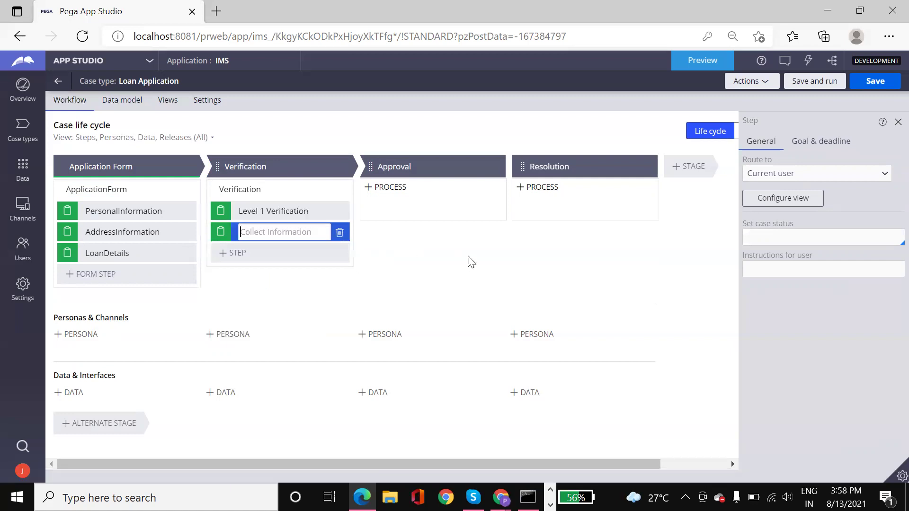
type("Level 2 Verification")
key("Return")
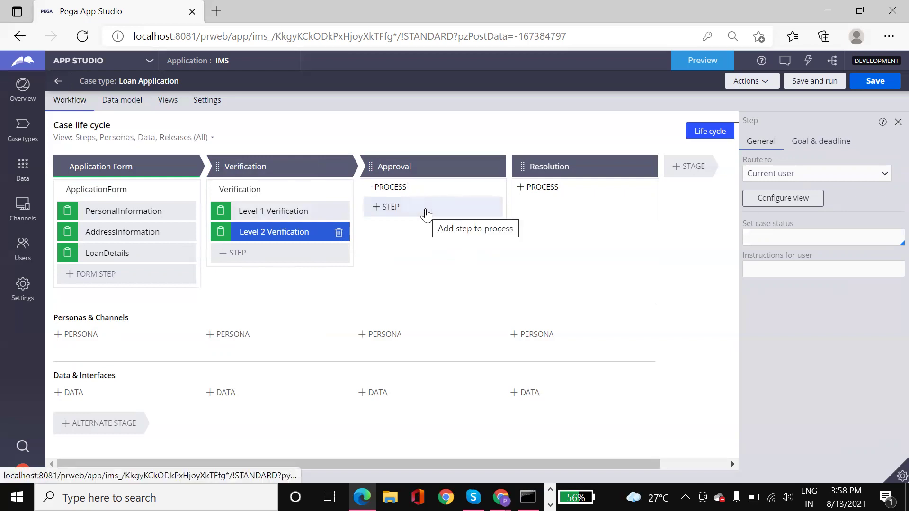
Step: Add a Collect information step named "Manager Approval" to the Approval stage
left_click(442, 208)
left_click(387, 240)
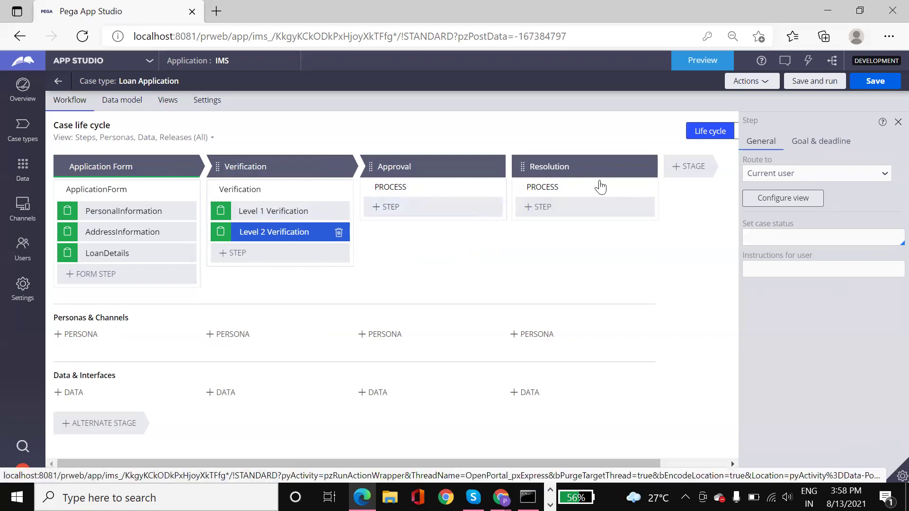
type("Manager Appr")
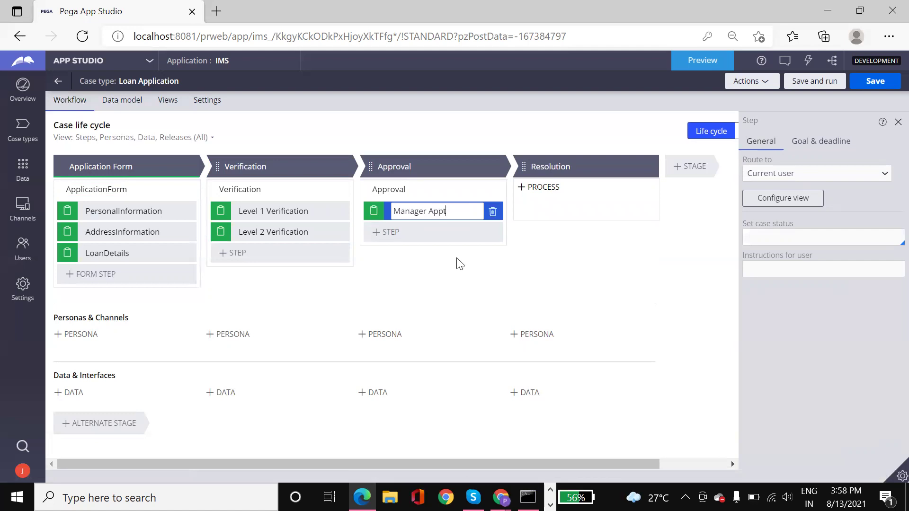
type("oval")
key("Return")
Step: Add a Collect information step named "Loan Approved" to the Resolution stage
mouse_move(556, 238)
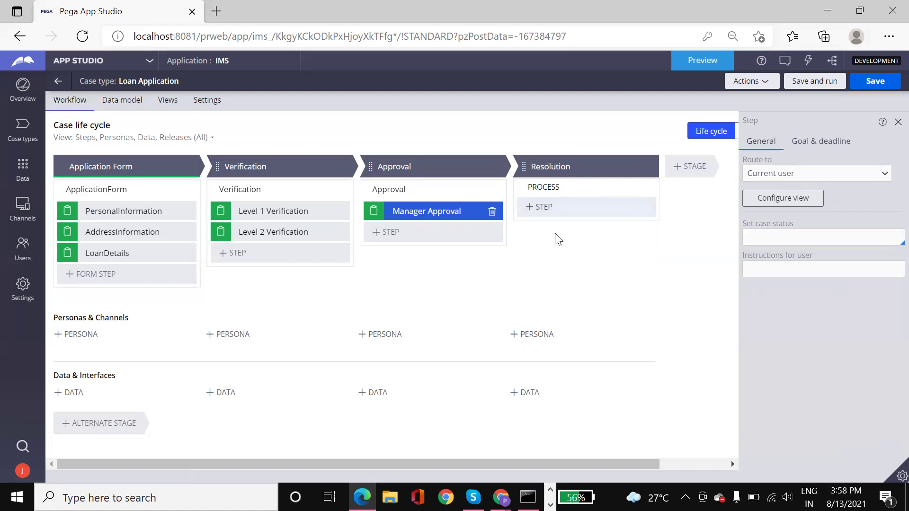
left_click(562, 212)
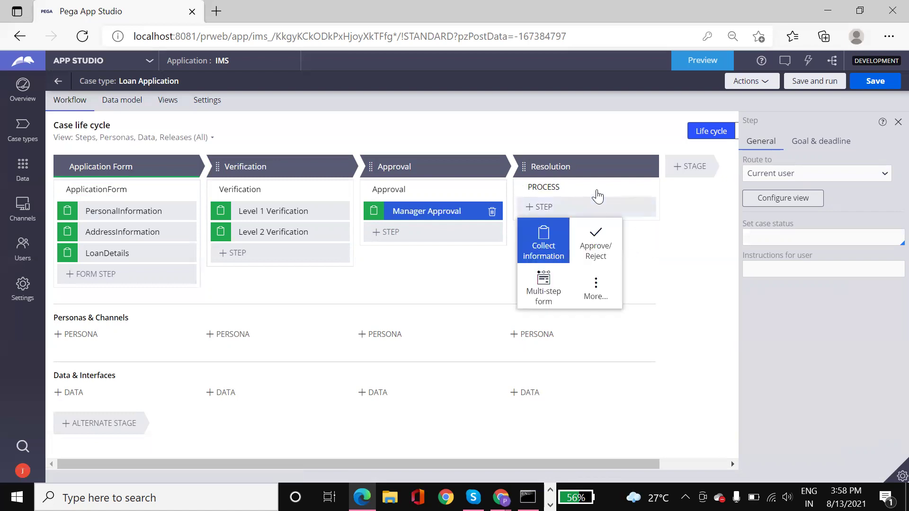
left_click(544, 241)
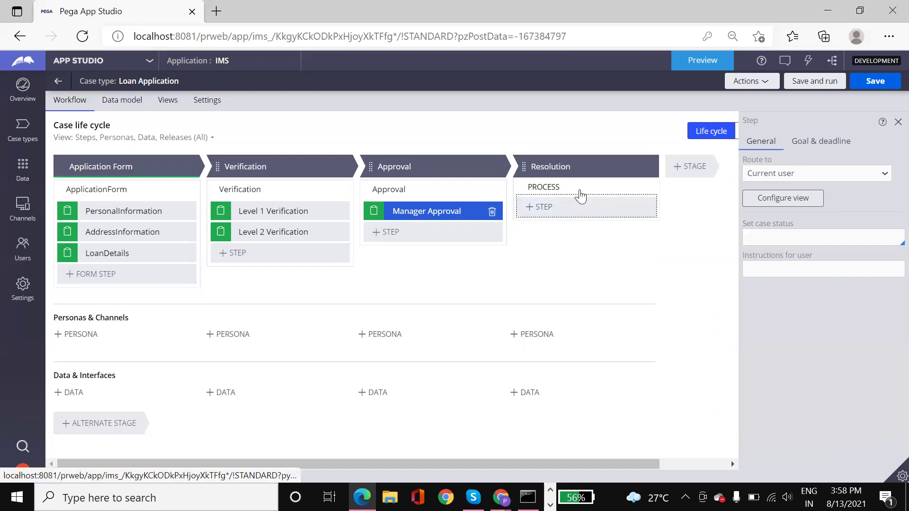
type("Loan APpproved")
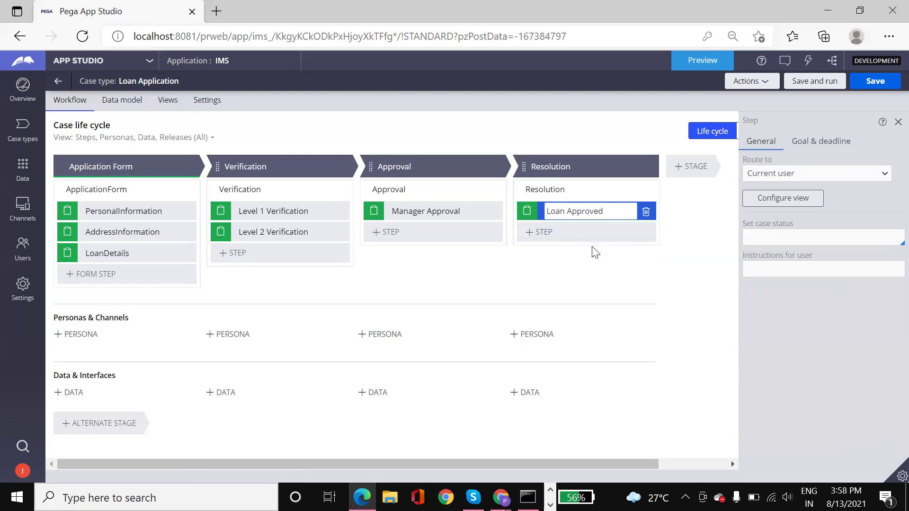
key("Return")
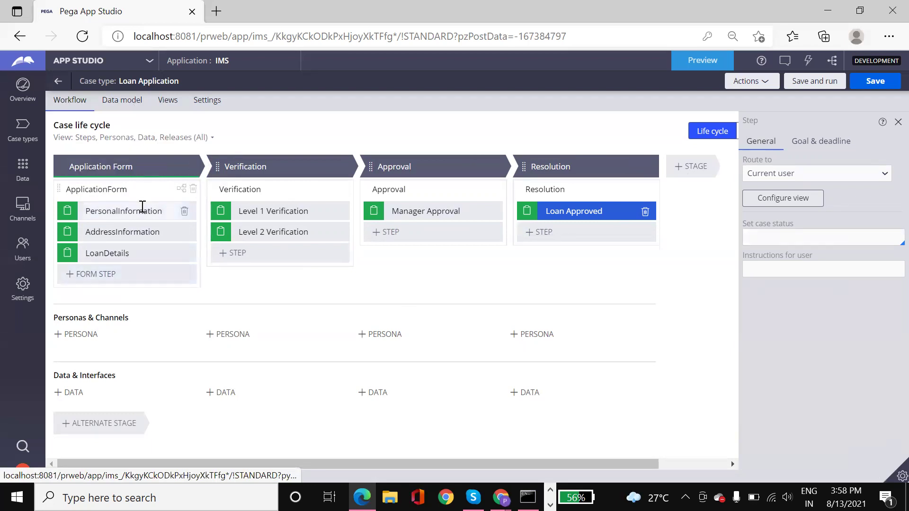
Step: Look at the view configuration of the PersonalInformation step and leave it without changes
double_click(102, 210)
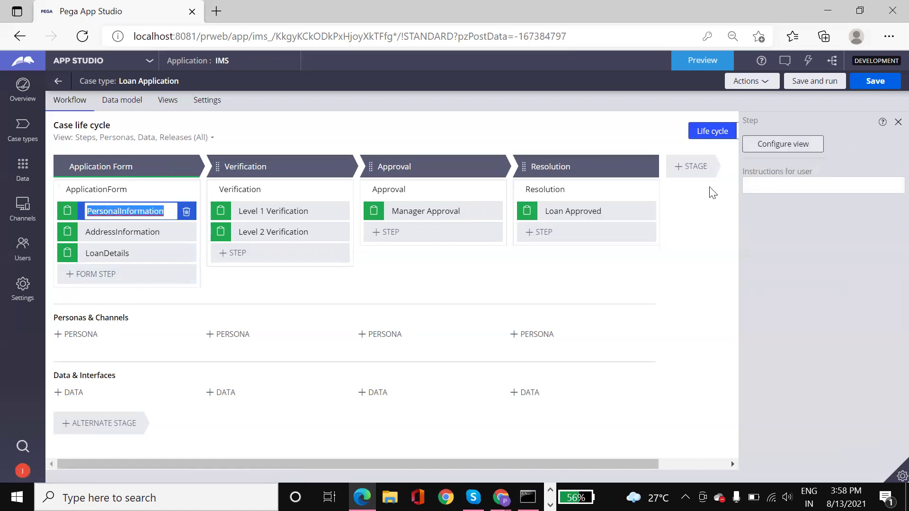
left_click(754, 147)
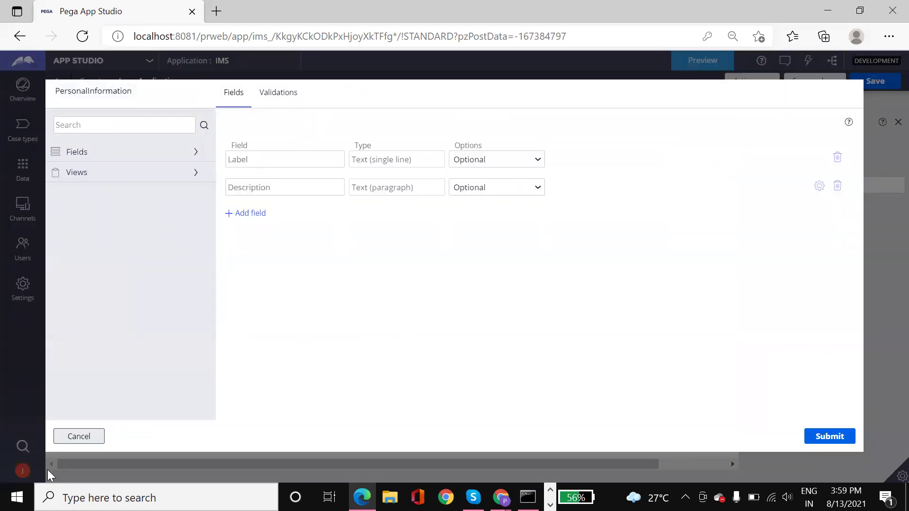
left_click(77, 435)
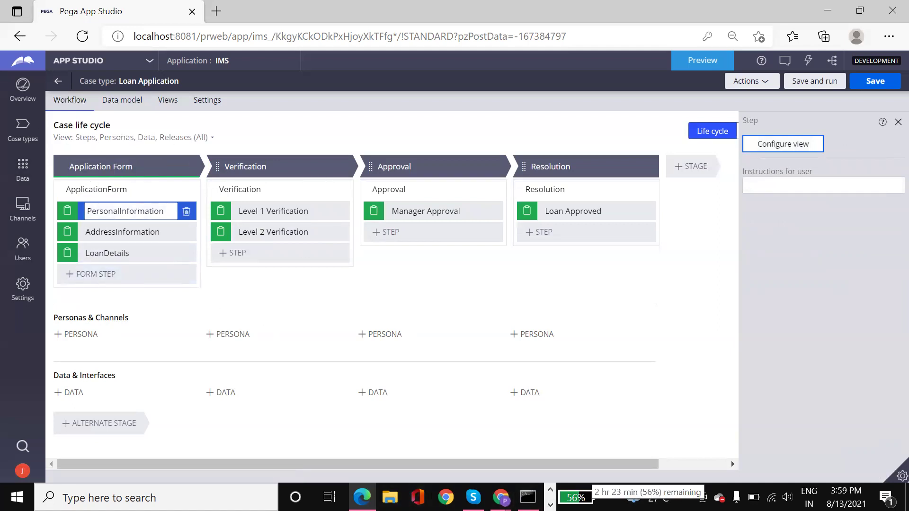
Step: Switch to the Notepad notes and add the heading "Personal Information:" with a dashed underline below the studio list
left_click(401, 497)
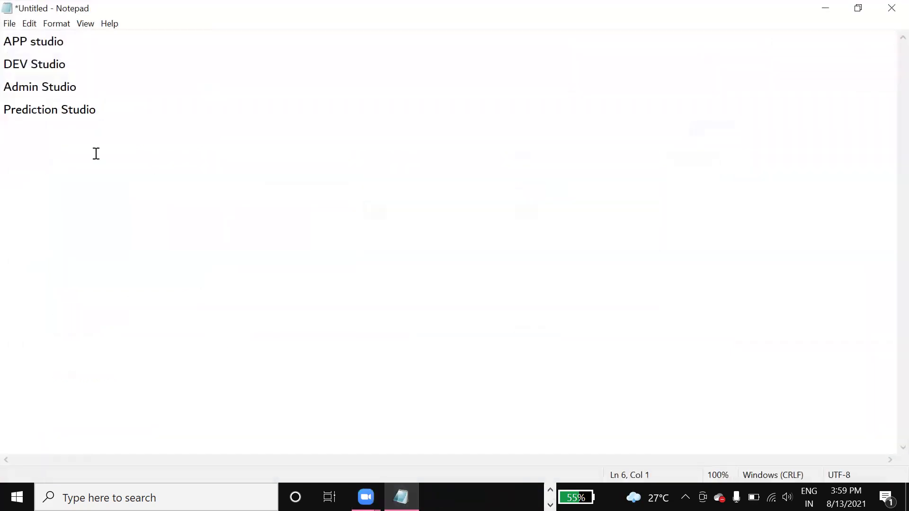
type("Personall")
key("BackSpace")
key("BackSpace")
type("Infdo")
key("BackSpace")
key("BackSpace")
key("BackSpace")
type("formatrio")
key("BackSpace")
key("BackSpace")
key("BackSpace")
type("ion:")
key("Return")
type("----------------------")
key("Return")
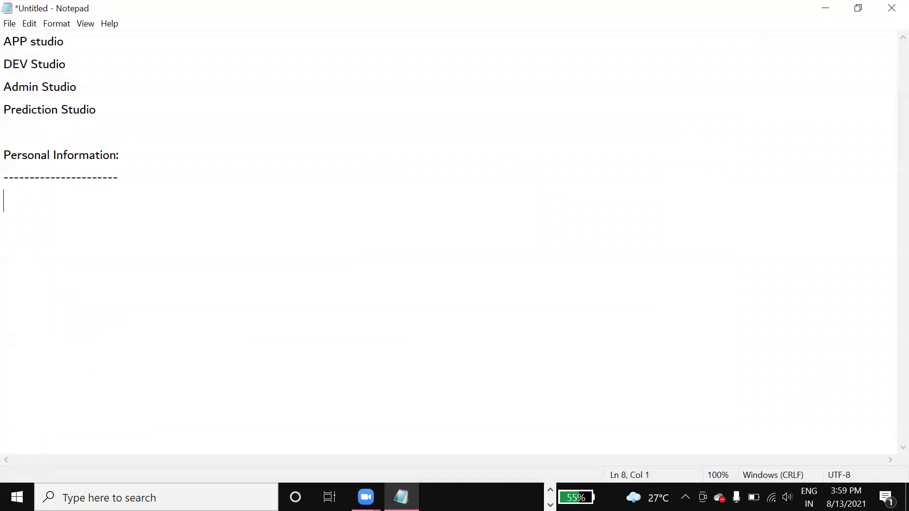
Step: List the first four personal information fields as numbered lines: Name, Full NAme, Last Name and DOB
type("1. nm")
key("BackSpace")
key("BackSpace")
type("Name")
key("Return")
type("2. ")
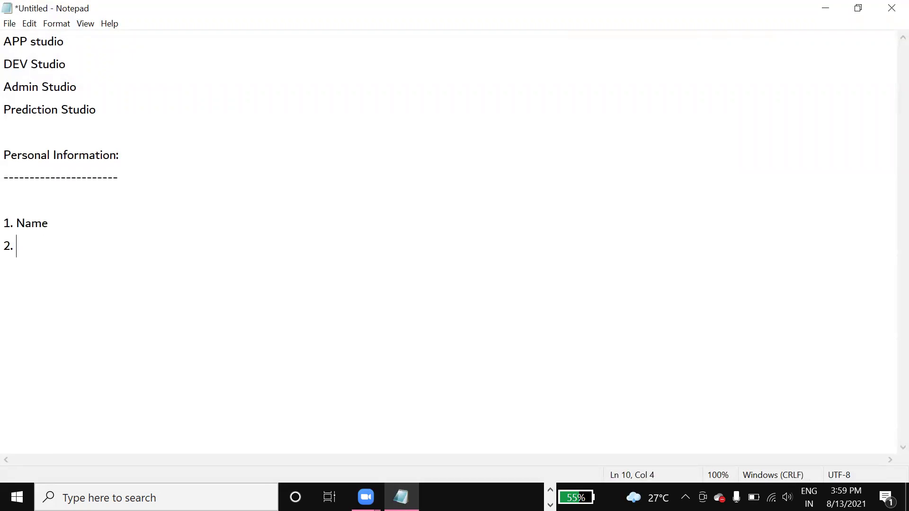
type("Full NAme")
key("Return")
type("3. LAs")
key("BackSpace")
key("BackSpace")
type("a")
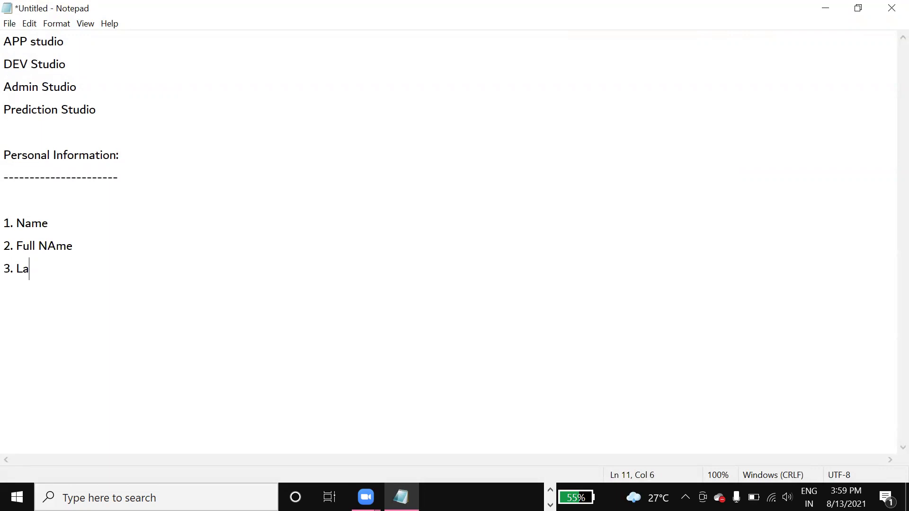
type("st Name")
key("Return")
type("4. DOB ")
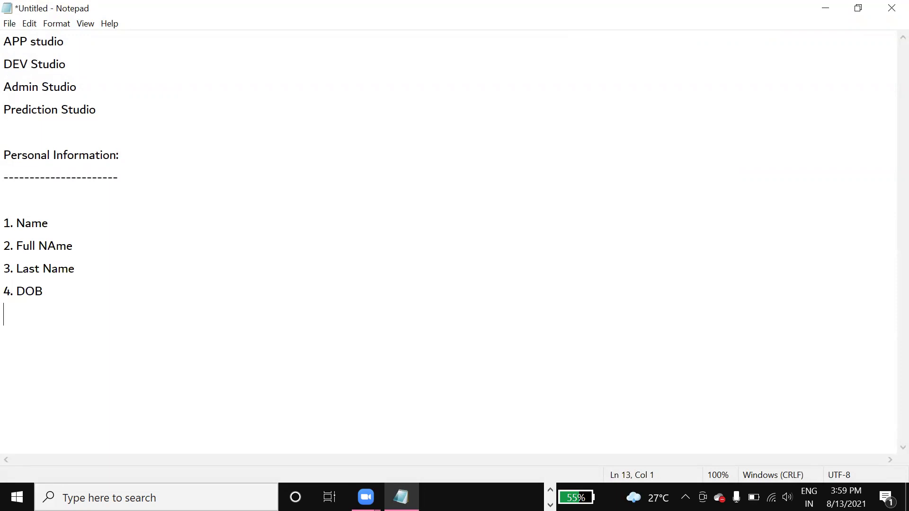
Step: Continue the numbered personal information list with Gender, PAN Number and Aaadhaar Number as items 5 to 7
type("5. Gender")
key("Return")
type("PAN")
key("BackSpace")
key("BackSpace")
key("BackSpace")
type("6. PAN N")
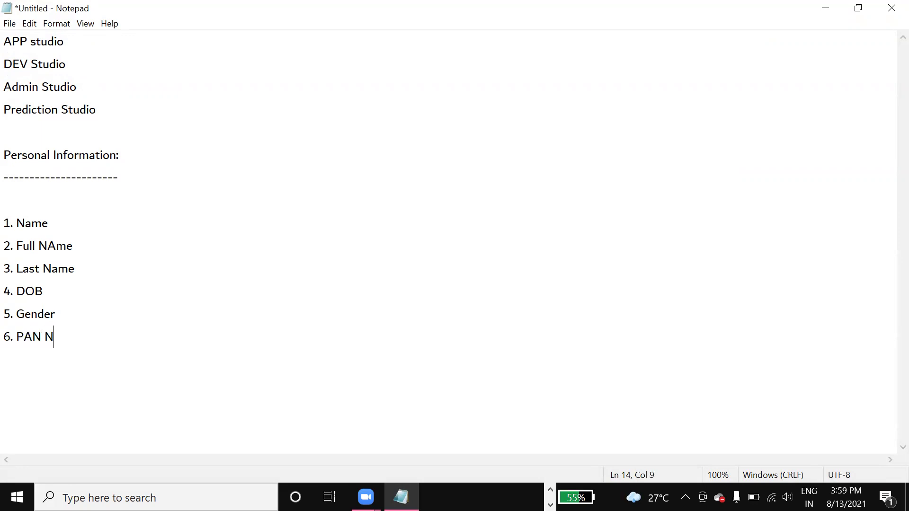
type("umber")
key("Return")
type("7")
type(". Aaad")
key("BackSpace")
type("aadhaar Number")
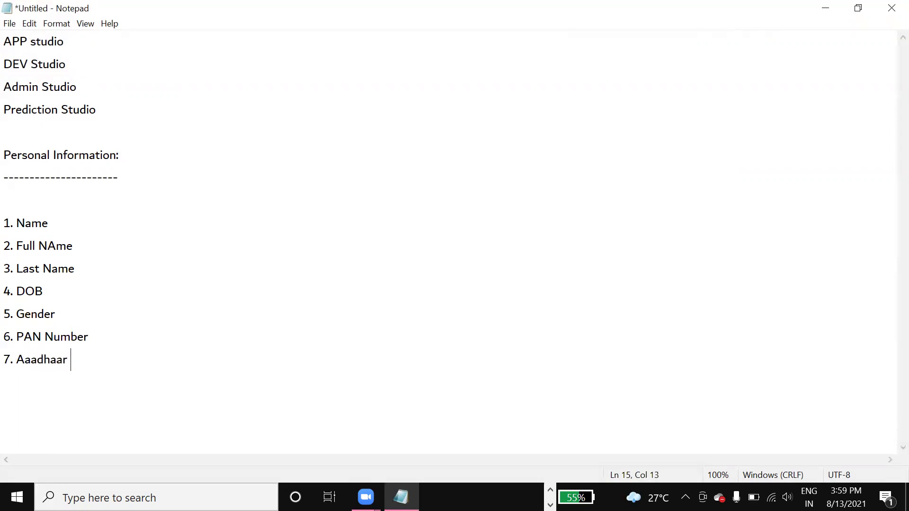
key("Return")
type("8")
key("BackSpace")
Step: Add the heading "Address:" with a dashed underline below the personal information list
key("Return")
type("Addtess")
key("BackSpace")
key("BackSpace")
key("BackSpace")
type("ress:")
key("Return")
type("--------")
key("Return")
key("Return")
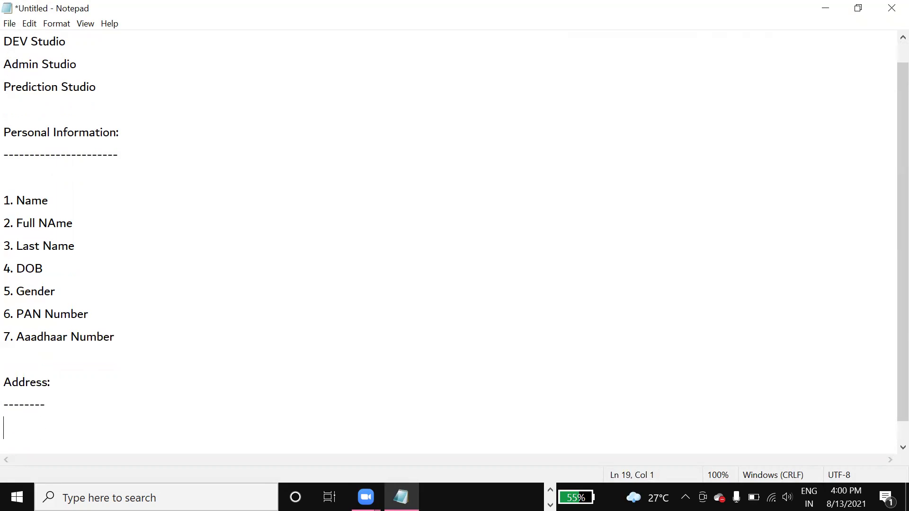
Step: List the address fields H.no, Street and Pincode on separate lines under the Address heading
type("H.no")
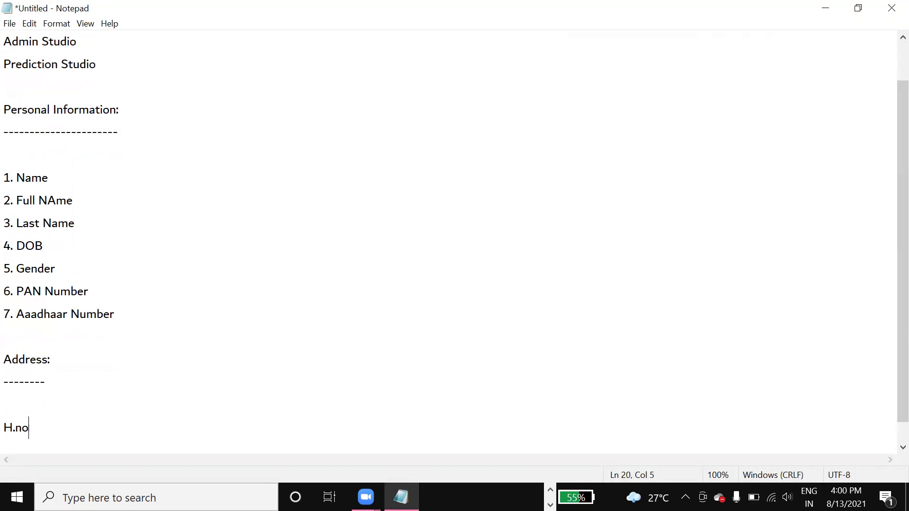
key("Return")
type("Stre")
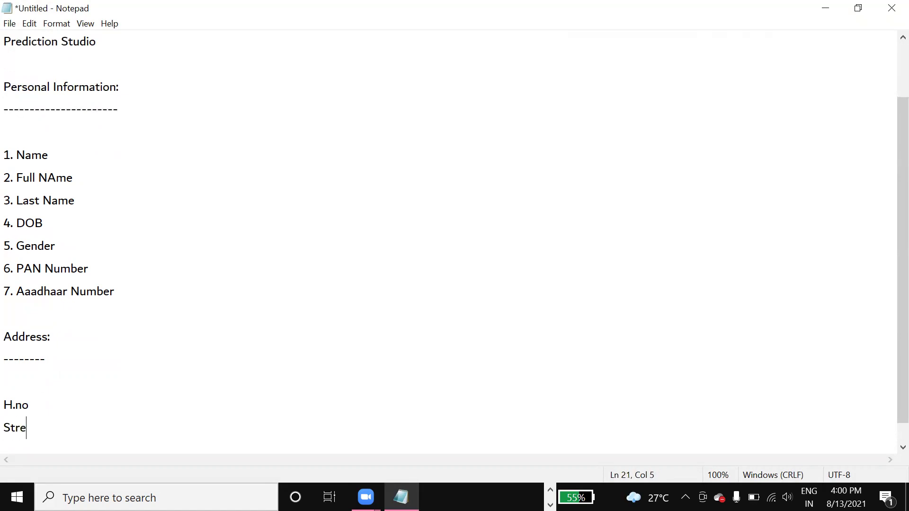
type("et")
key("Return")
type("Pon")
key("BackSpace")
key("BackSpace")
type("inc")
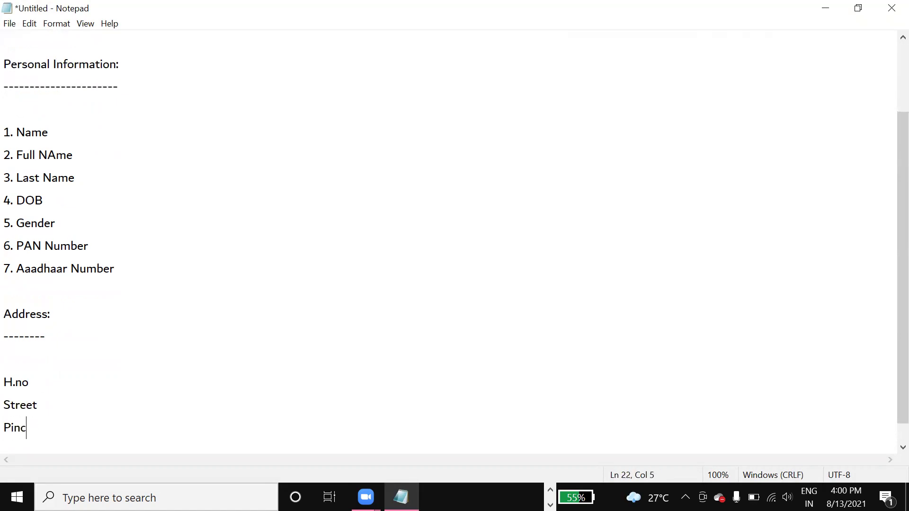
type("ode")
key("BackSpace")
key("BackSpace")
type("ode")
key("Return")
Step: Add State, District and Country as further lines of the address field list
type("State")
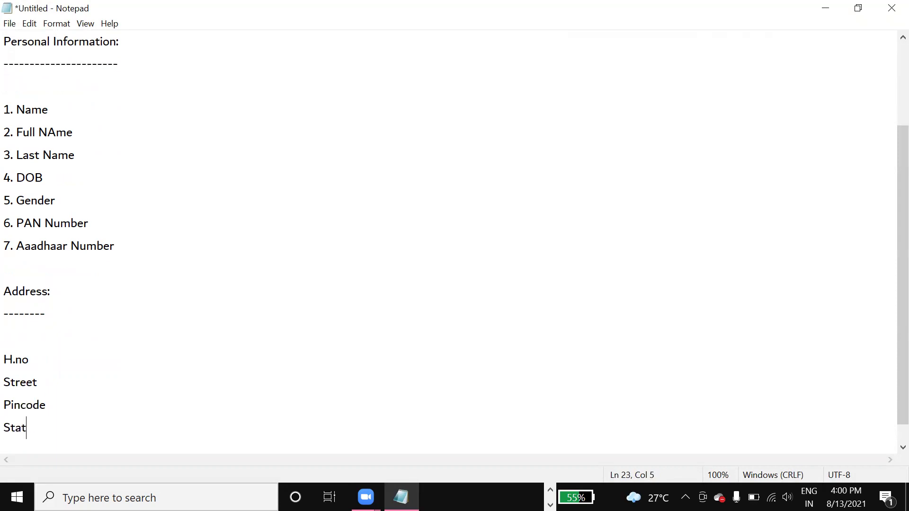
key("Return")
type("District")
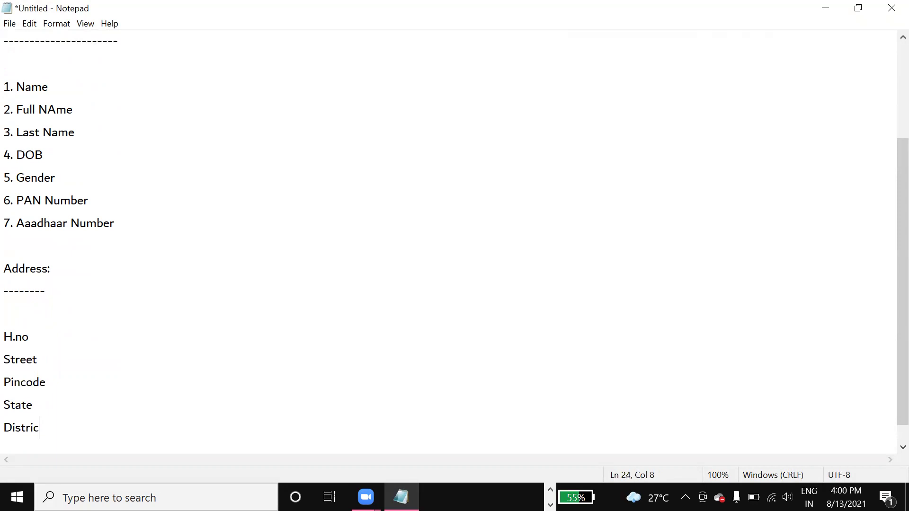
key("Return")
type("Country")
Step: Review the address and personal information field lists in the notes, highlighting the lines
left_click_drag(48, 428, 8, 298)
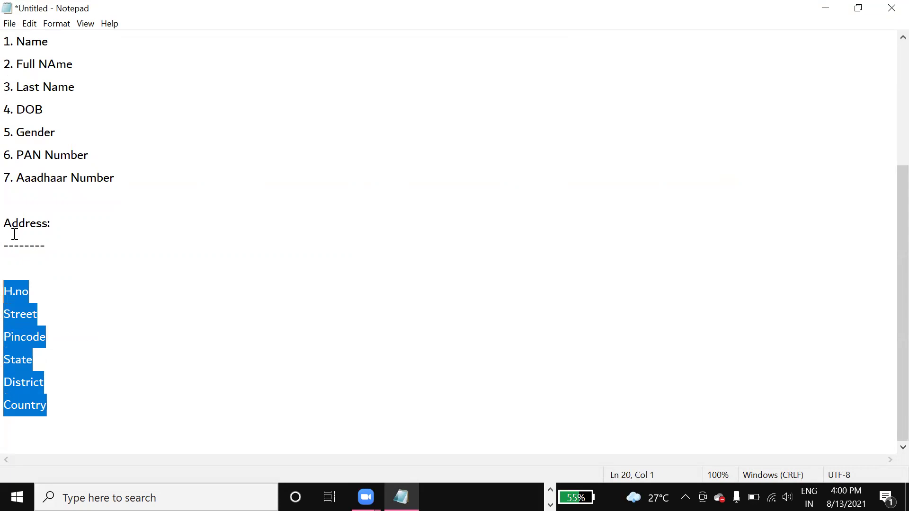
double_click(6, 220)
left_click(56, 408)
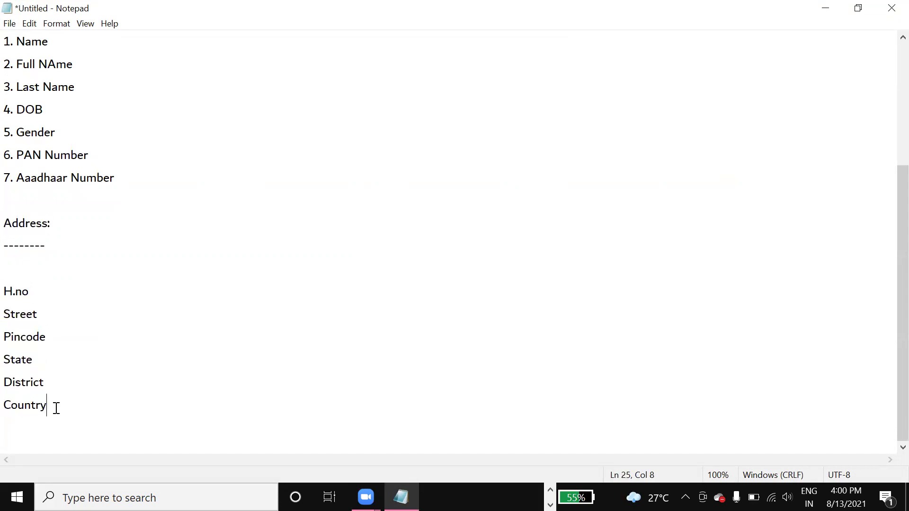
key("Return")
left_click_drag(75, 410, 3, 90)
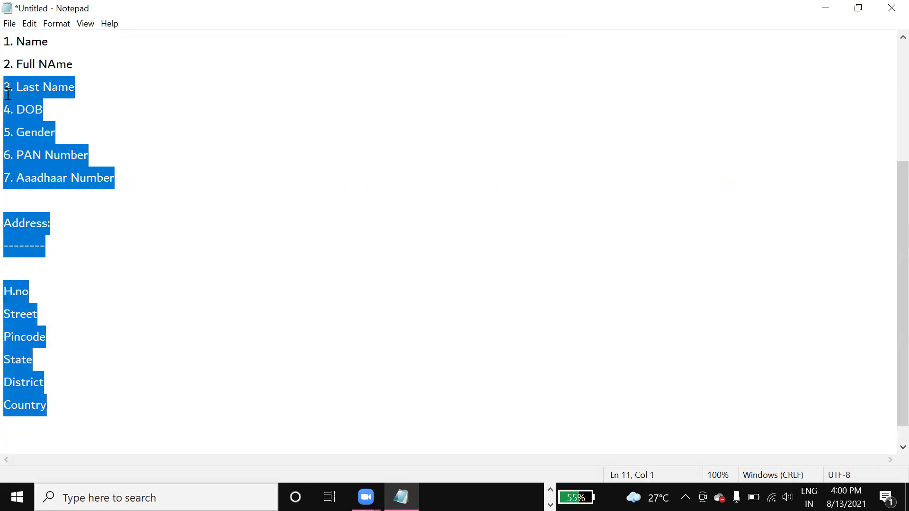
scroll(254, 251, "up", 2)
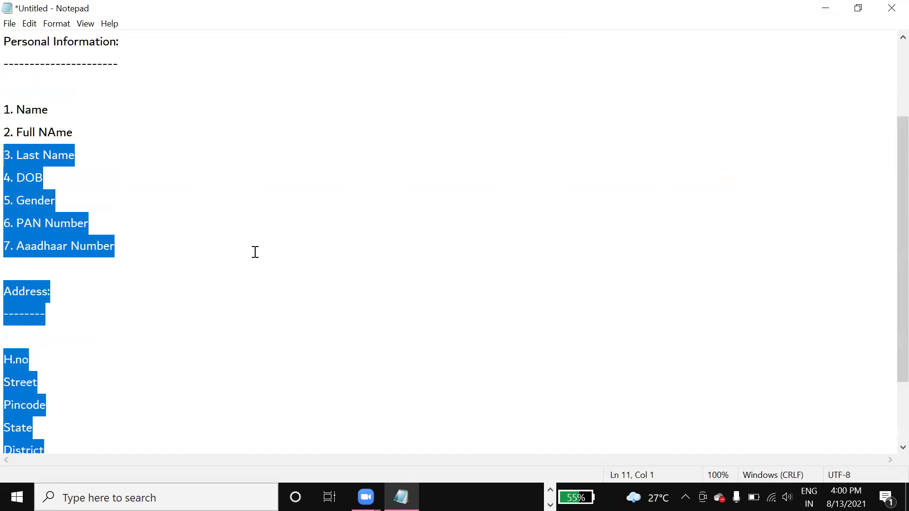
scroll(123, 203, "down", 3)
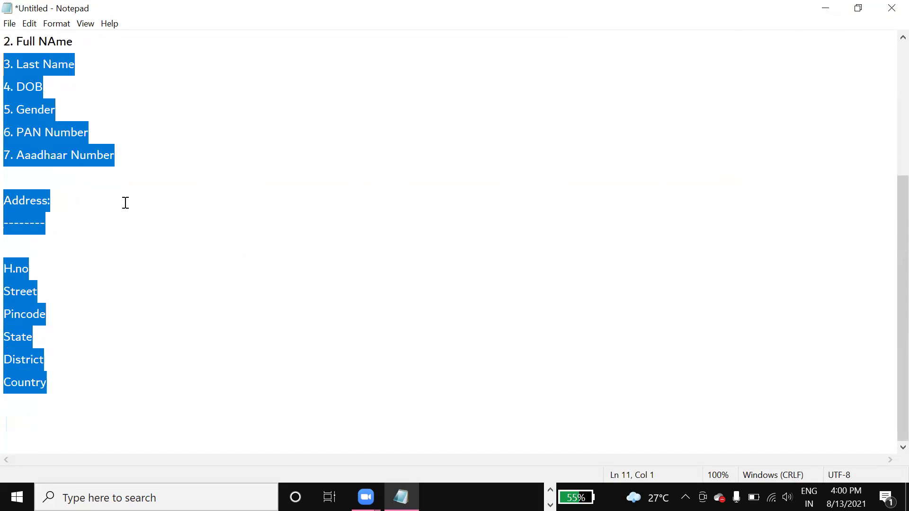
left_click(159, 394)
key("Return")
key("Return")
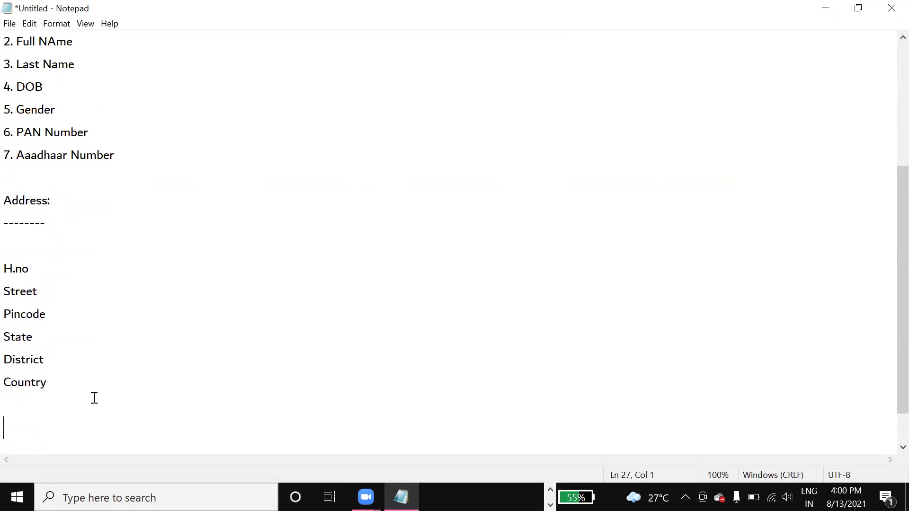
Step: Switch back to Pega App Studio and display the application's data objects and integrations
left_click(826, 8)
left_click(27, 177)
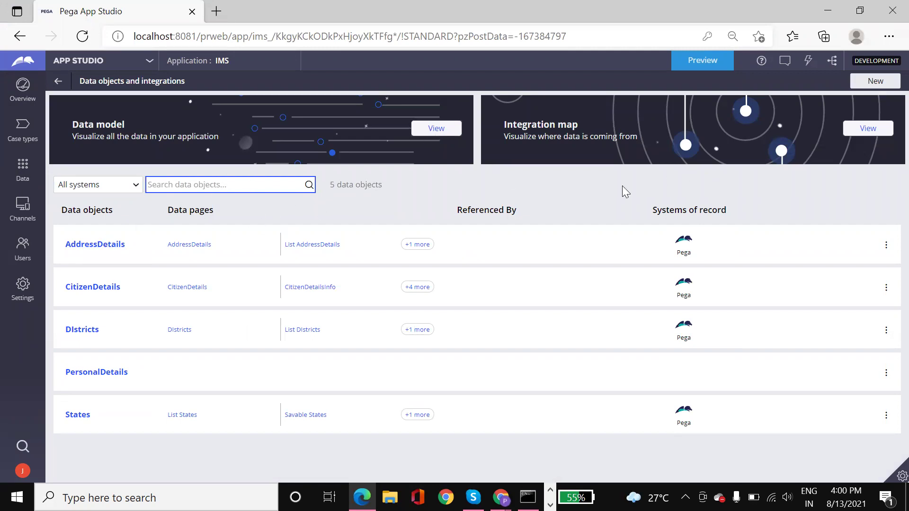
left_click(659, 273)
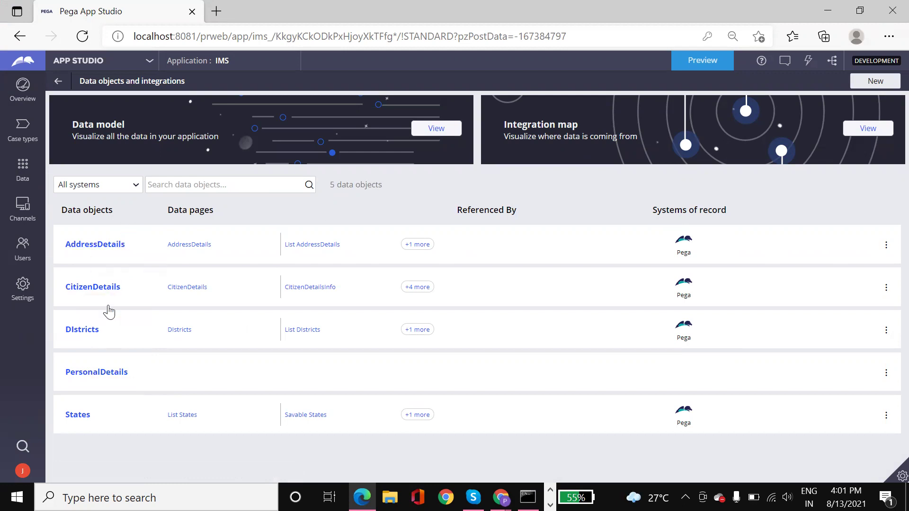
left_click(19, 179)
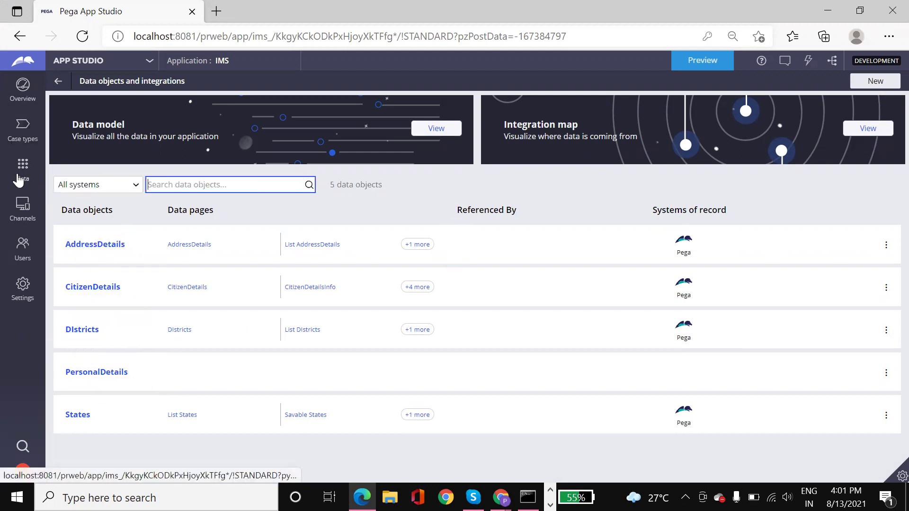
Step: Examine the data model and records of the AddressDetails data object, and return to the data objects list
left_click(93, 245)
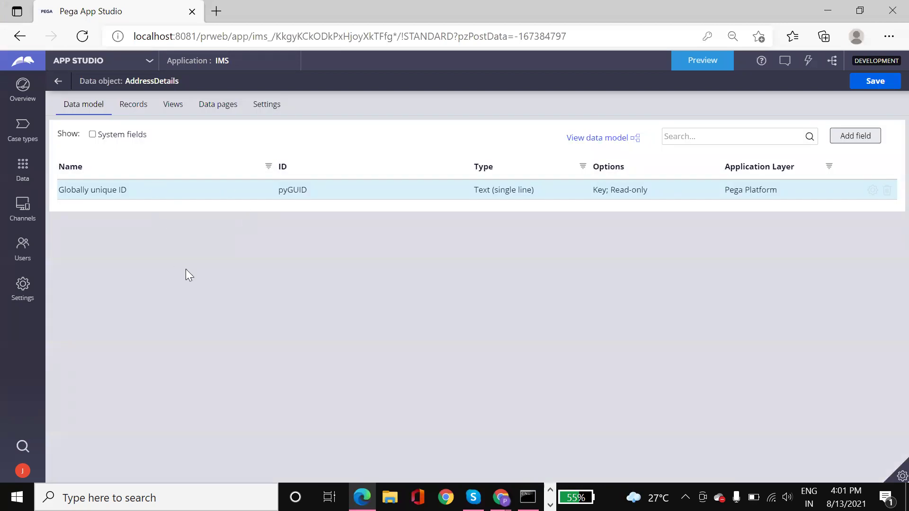
left_click(141, 107)
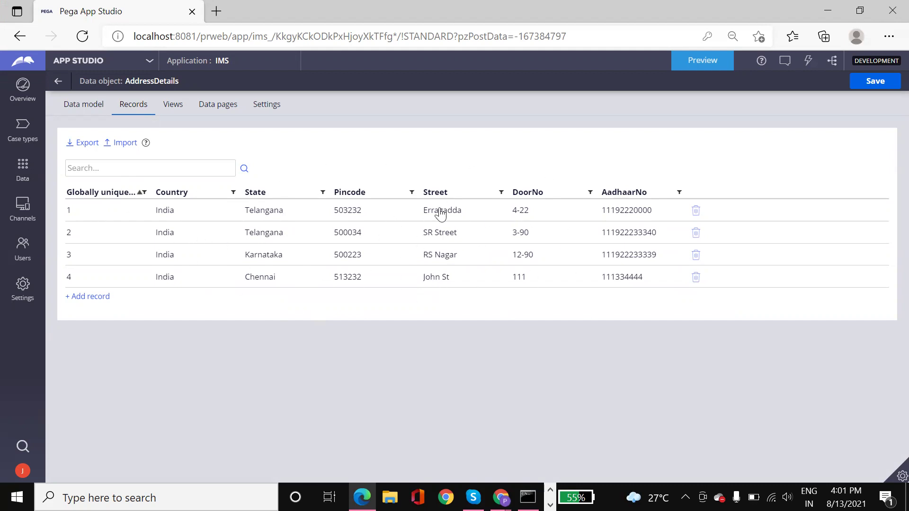
left_click(58, 81)
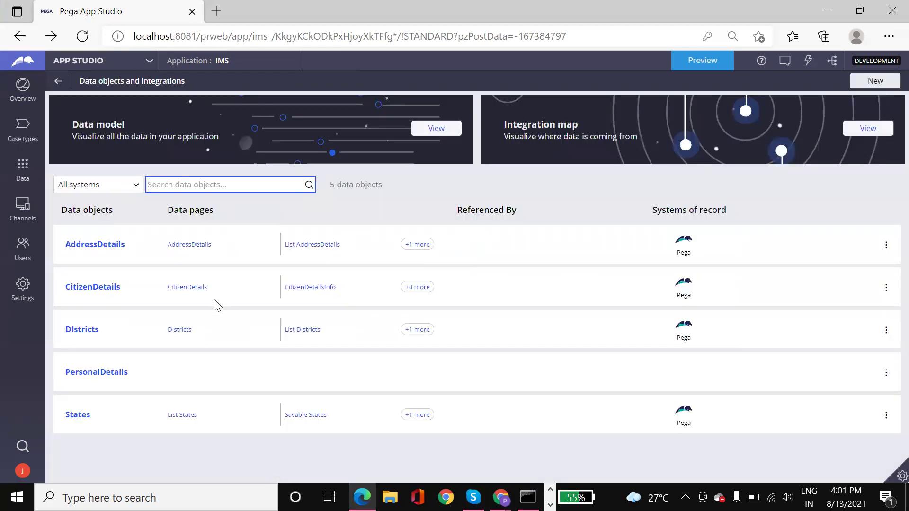
Step: Examine the data model of the PersonalDetails data object, and return to the data objects list
left_click(87, 372)
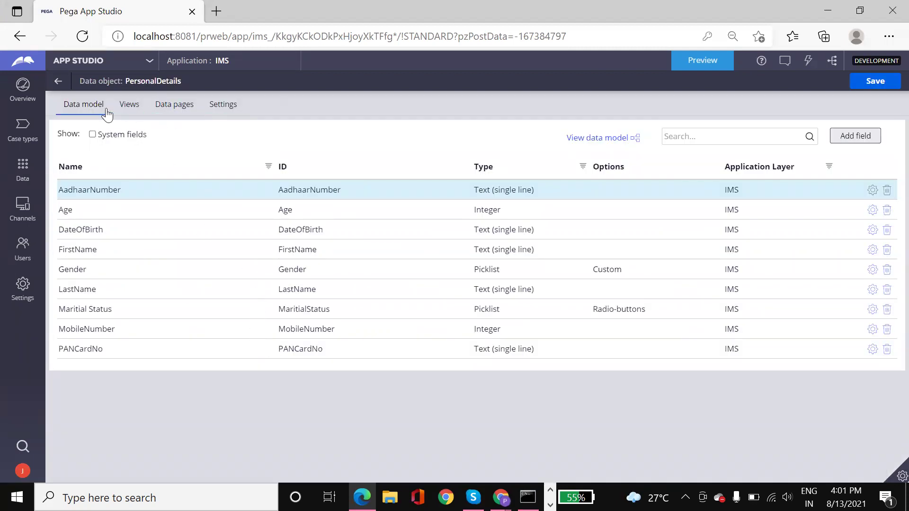
left_click(173, 104)
left_click(67, 102)
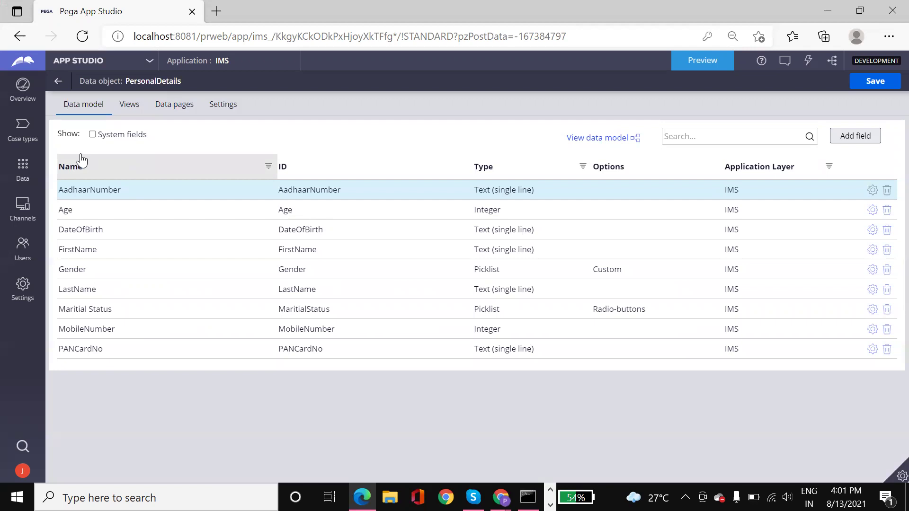
left_click(57, 81)
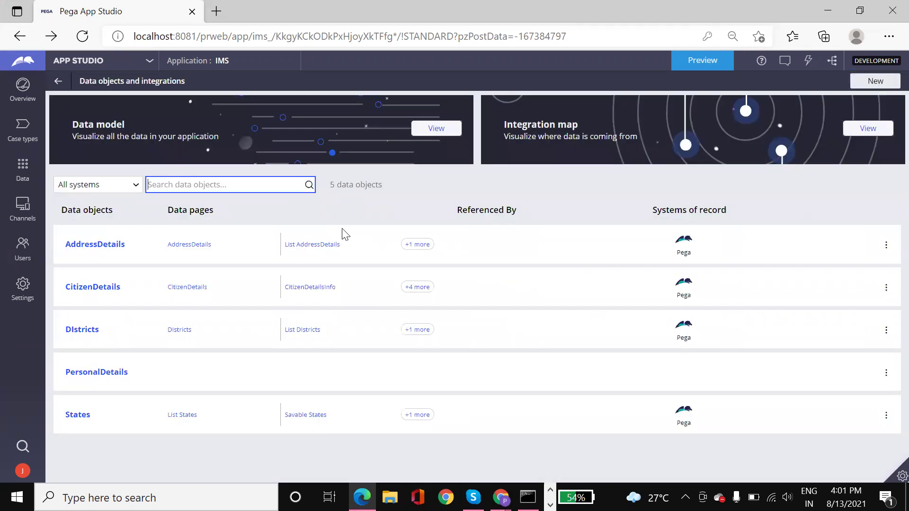
Step: View the Request case type's life cycle from the case types list, and open the Loan Application case type
left_click(58, 81)
left_click(19, 137)
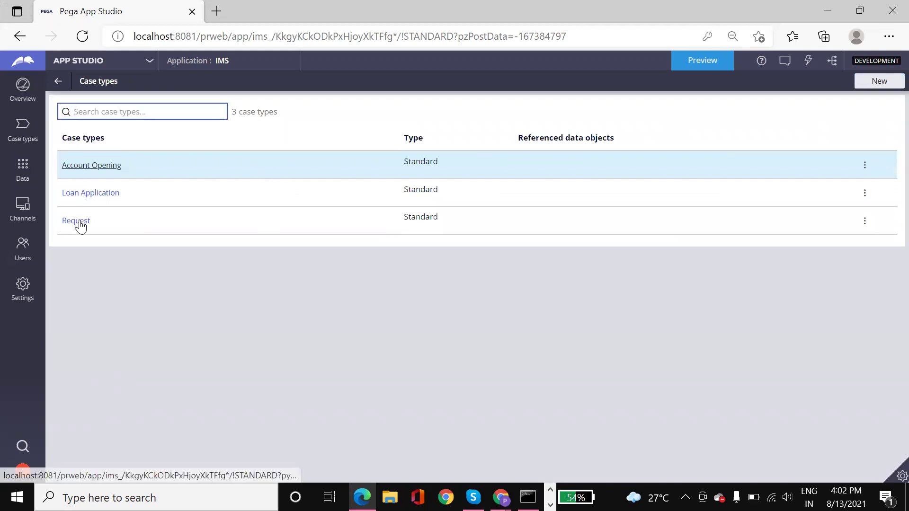
left_click(78, 222)
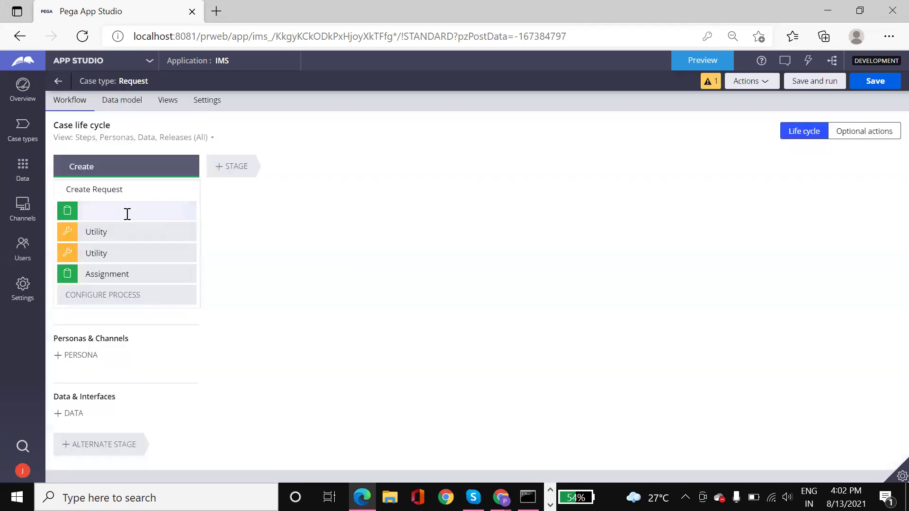
left_click(58, 81)
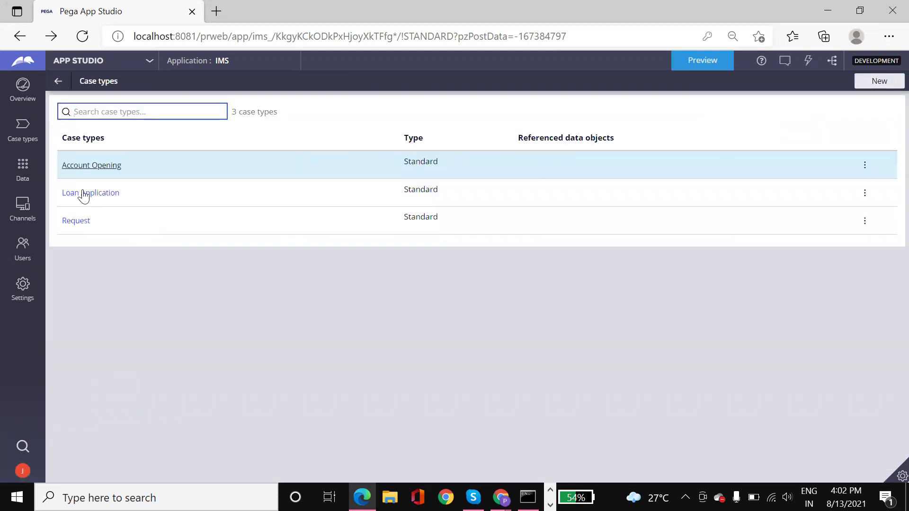
left_click(83, 194)
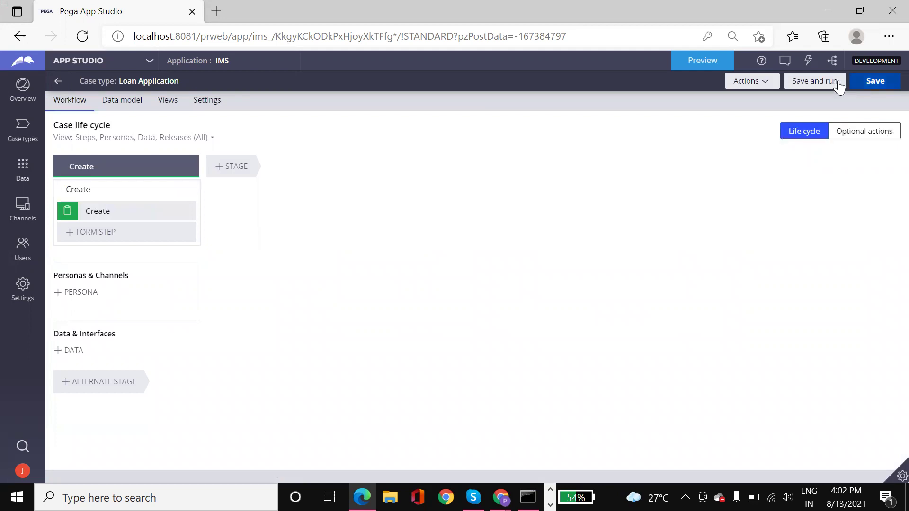
Step: Rename the Create stage as Application, and add Verification, Approval and Resolution stages after it
left_click(120, 190)
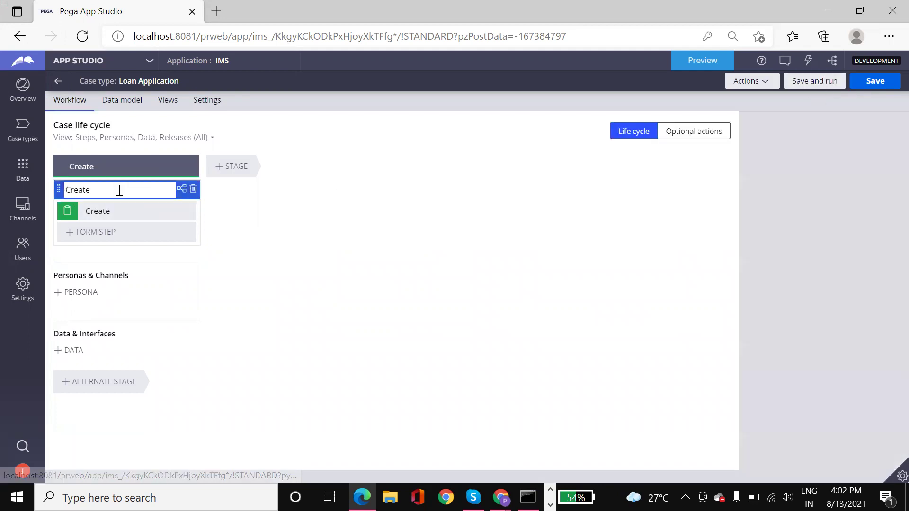
left_click(131, 163)
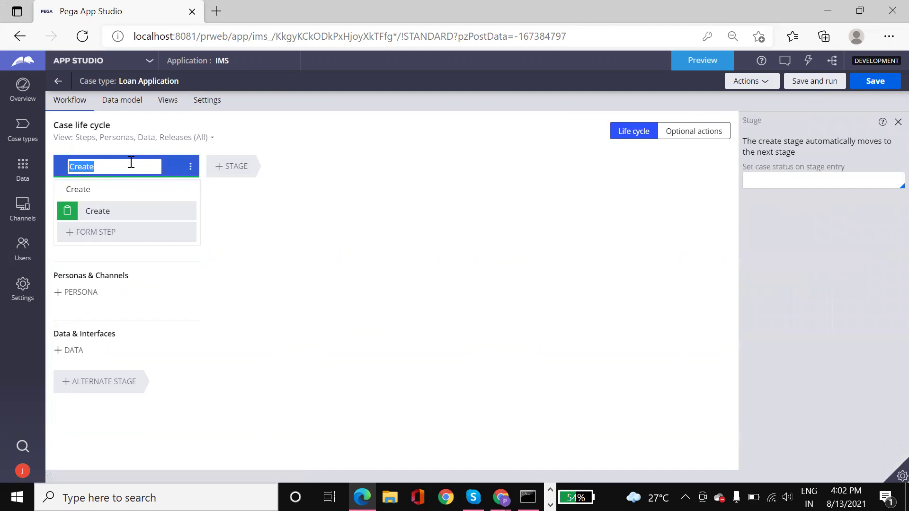
key("BackSpace")
type("Application")
key("Return")
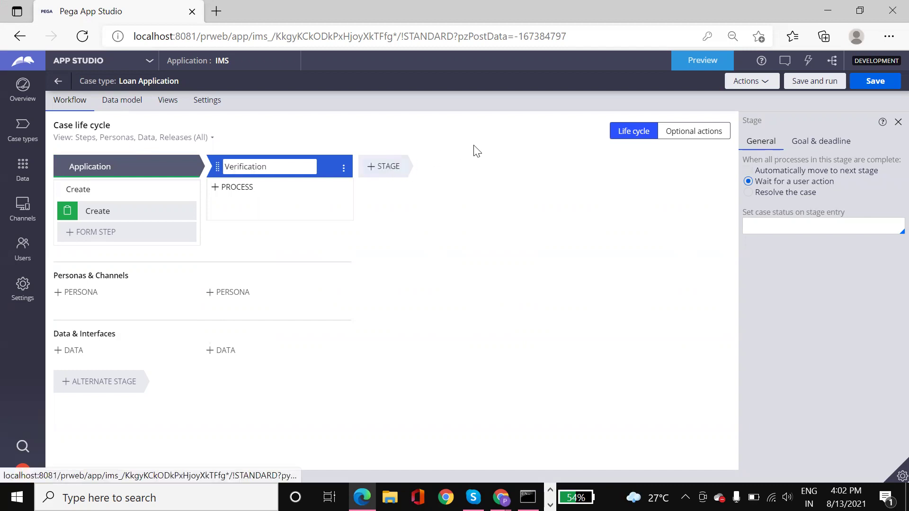
key("Return")
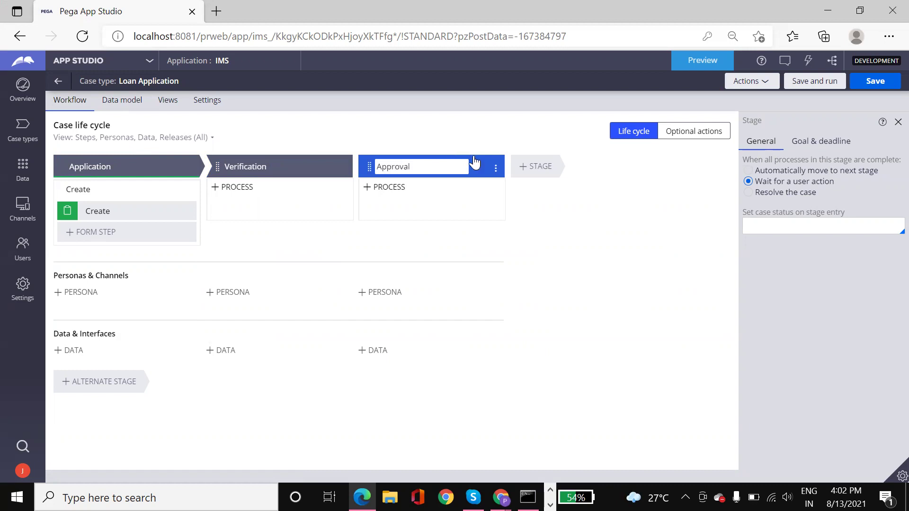
left_click(551, 166)
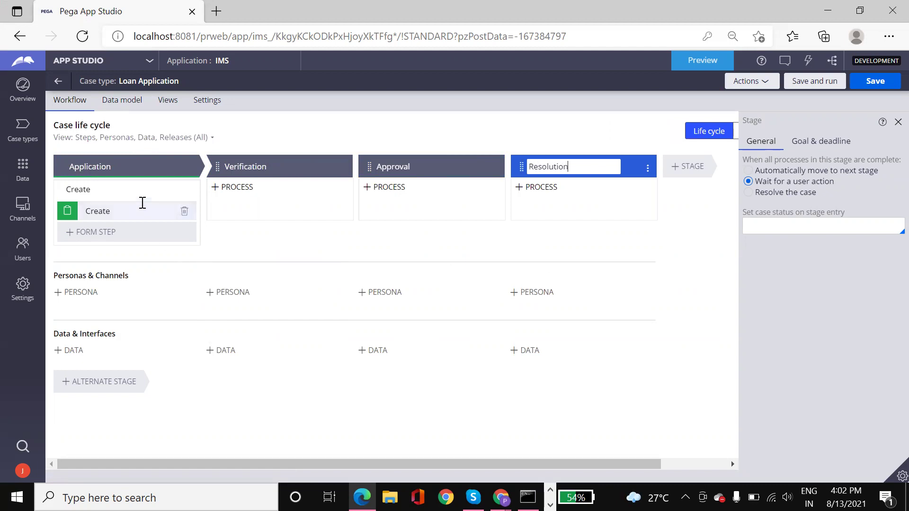
Step: Rename the Application stage's Create process as Application Form and its Create step as PersonalInformation
left_click(151, 188)
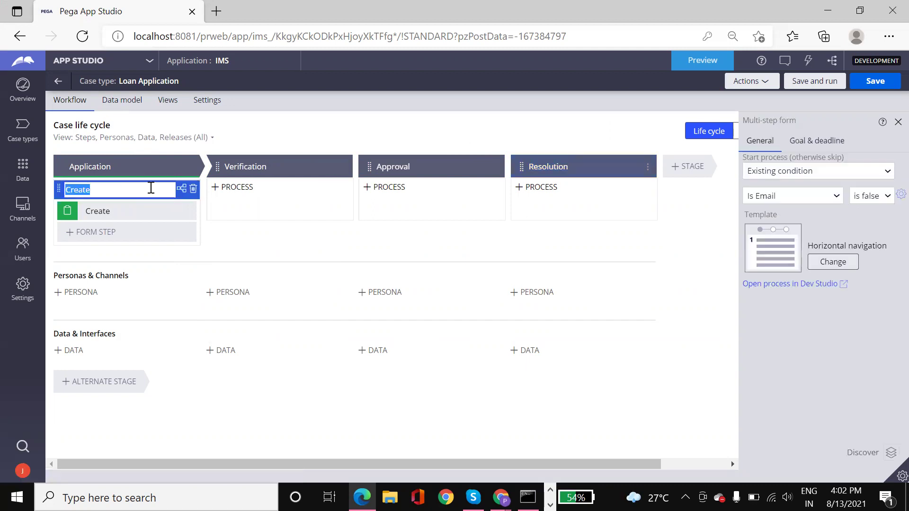
type("Application Form")
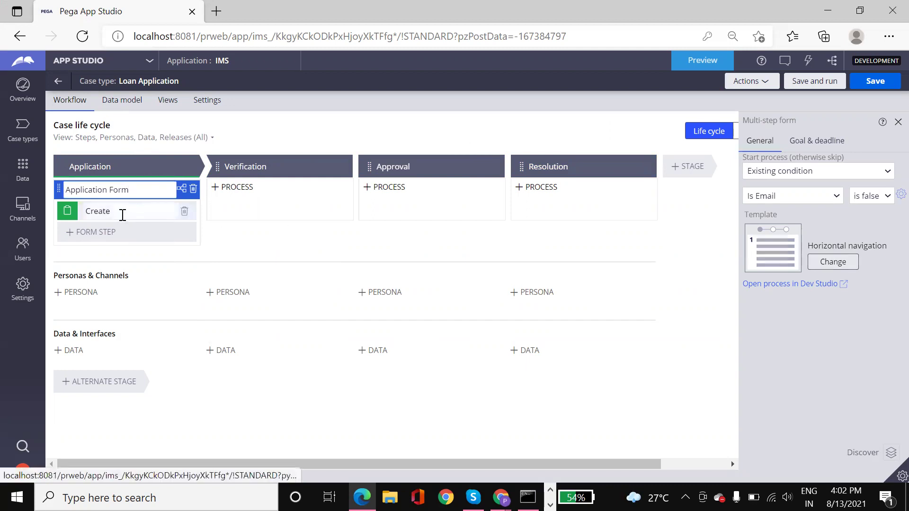
left_click(122, 215)
type("Per")
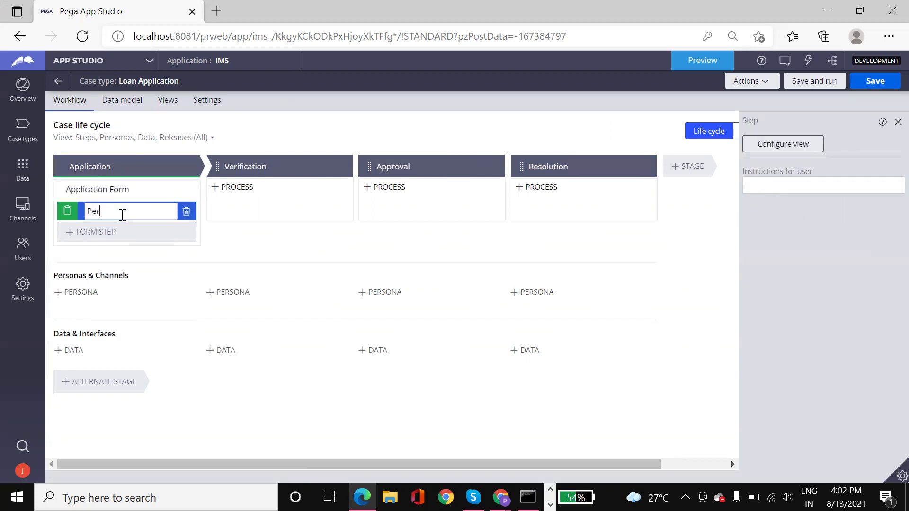
type("sonal Information")
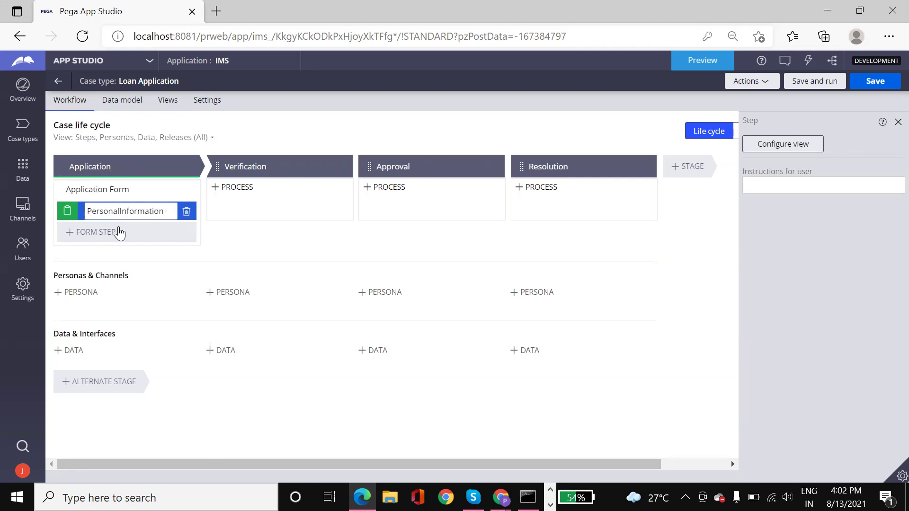
Step: Add the form steps AddressInformation and LoanDetails to the Application Form process
left_click(115, 234)
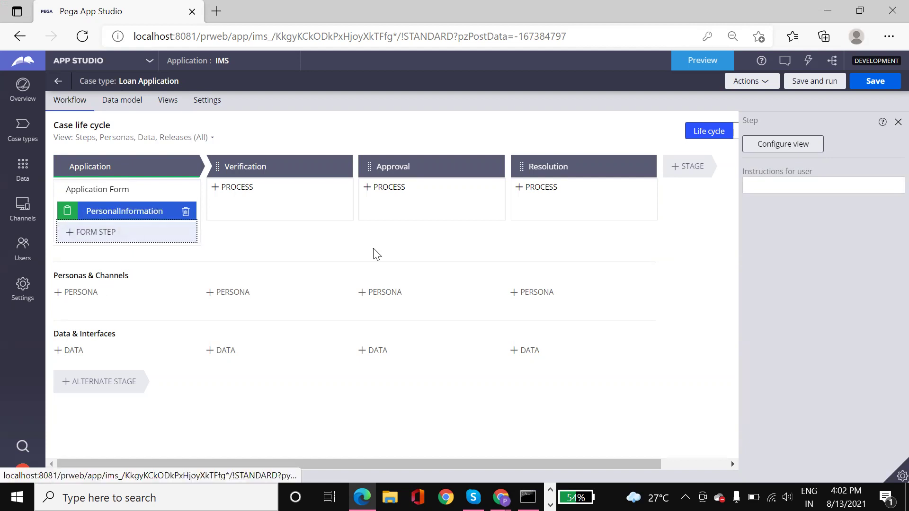
type("AddressInformation")
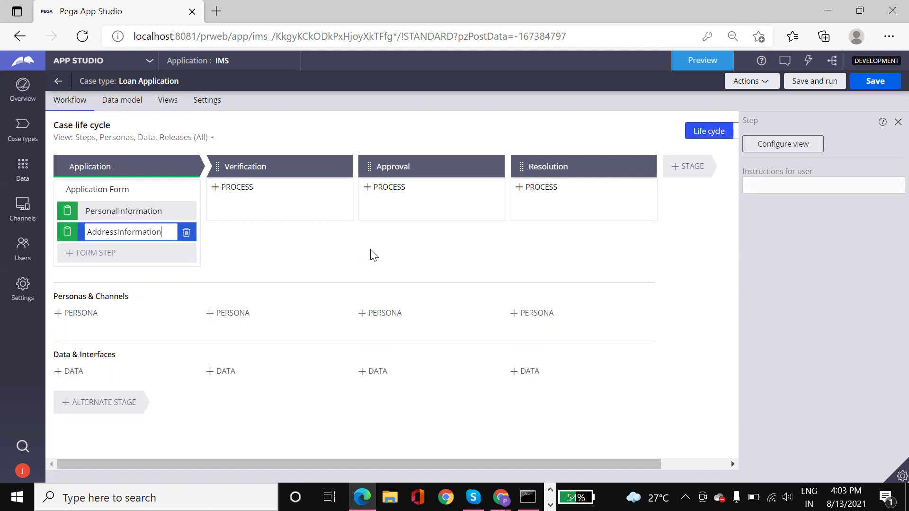
key("Return")
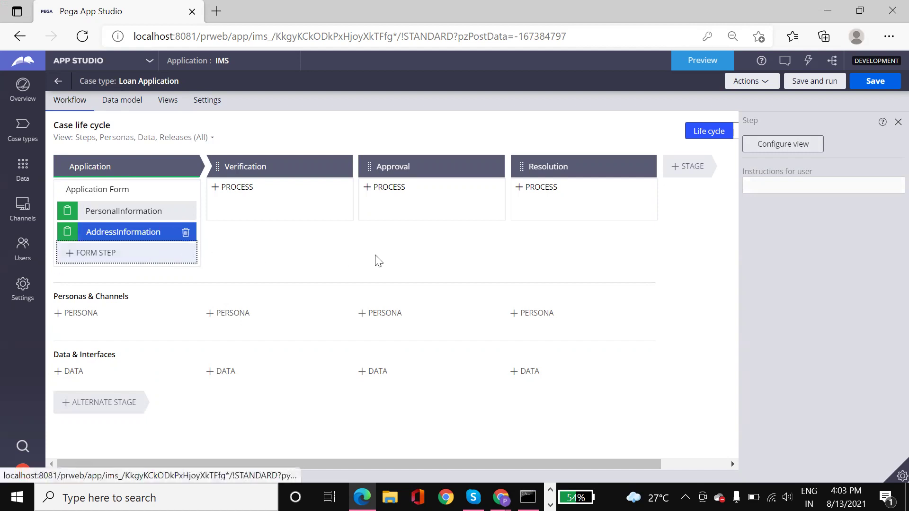
key("Return")
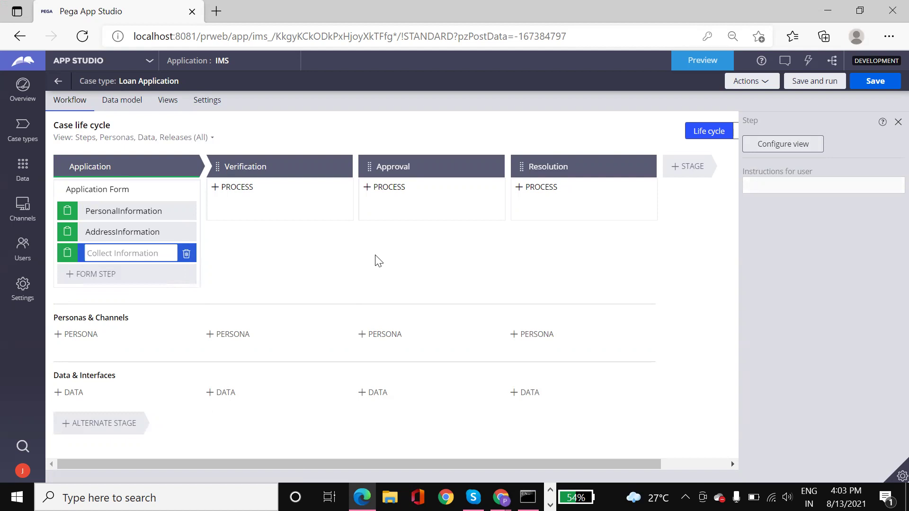
type("A")
key("BackSpace")
type("LoanDetails")
left_click(328, 257)
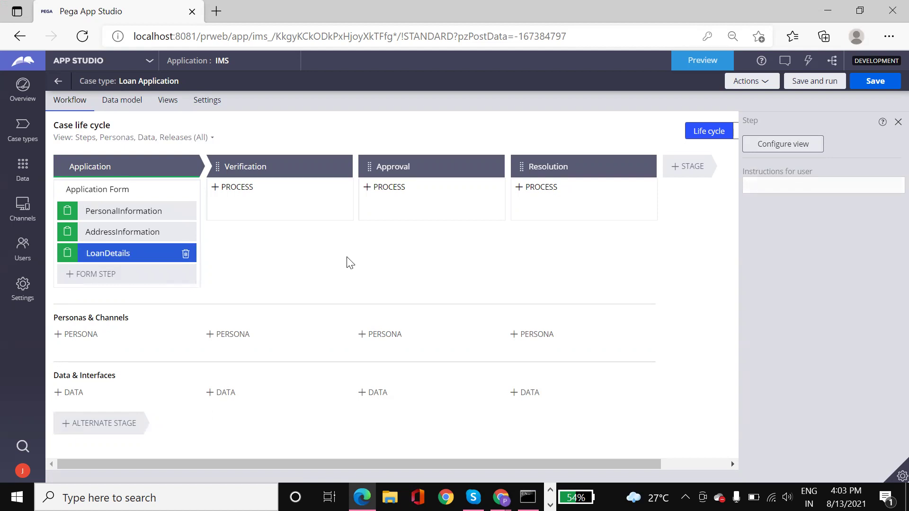
Step: Add a process to the Verification stage with two Collect information steps named Level1 Verification and Level2 Verification
left_click(259, 209)
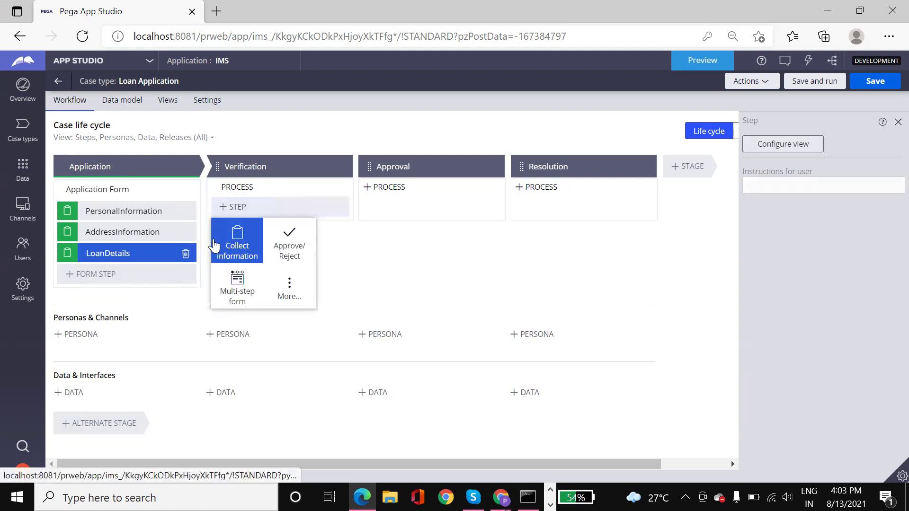
left_click(242, 226)
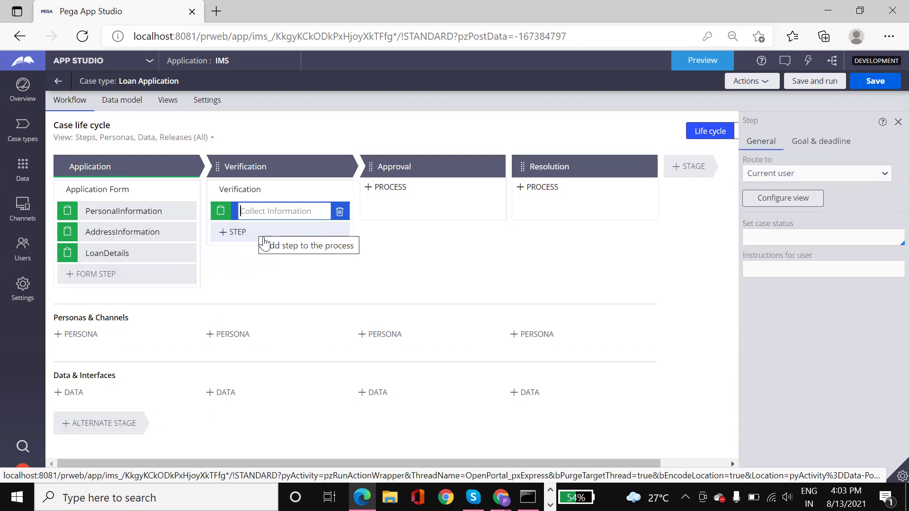
type("Level1 Verification")
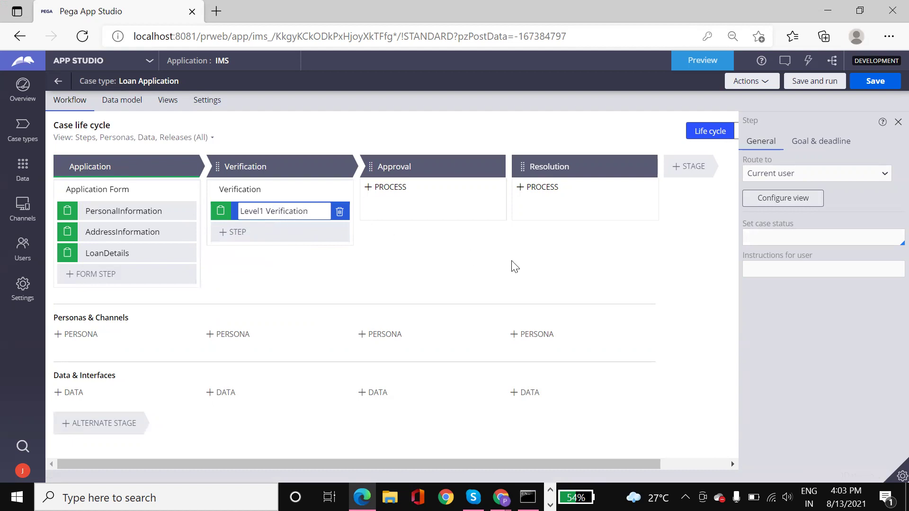
left_click(515, 266)
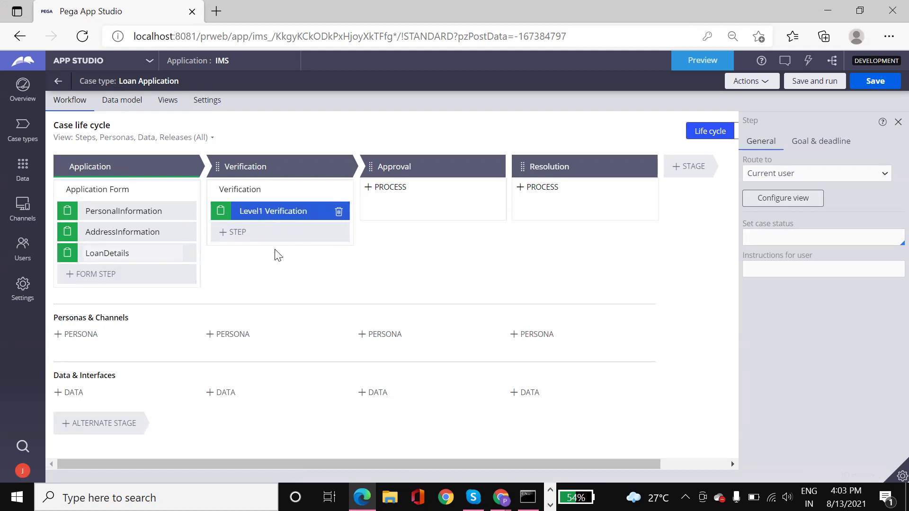
left_click(345, 235)
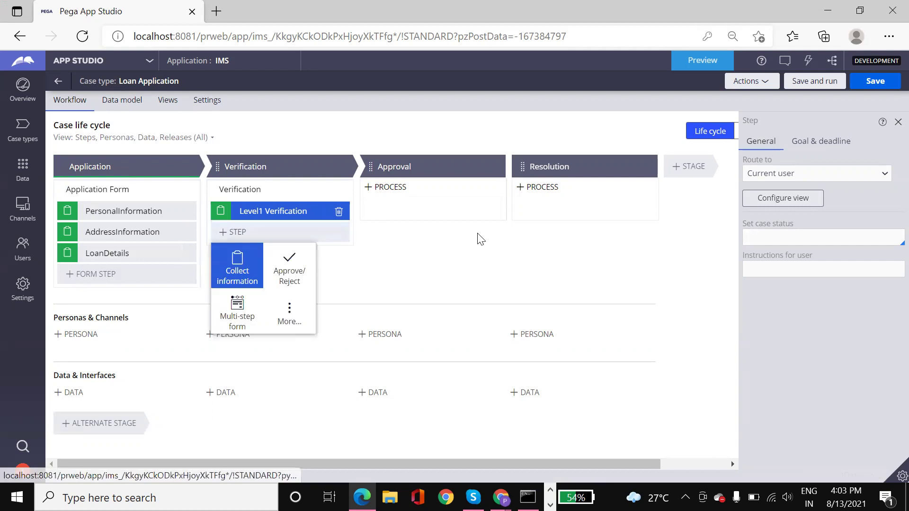
left_click(250, 268)
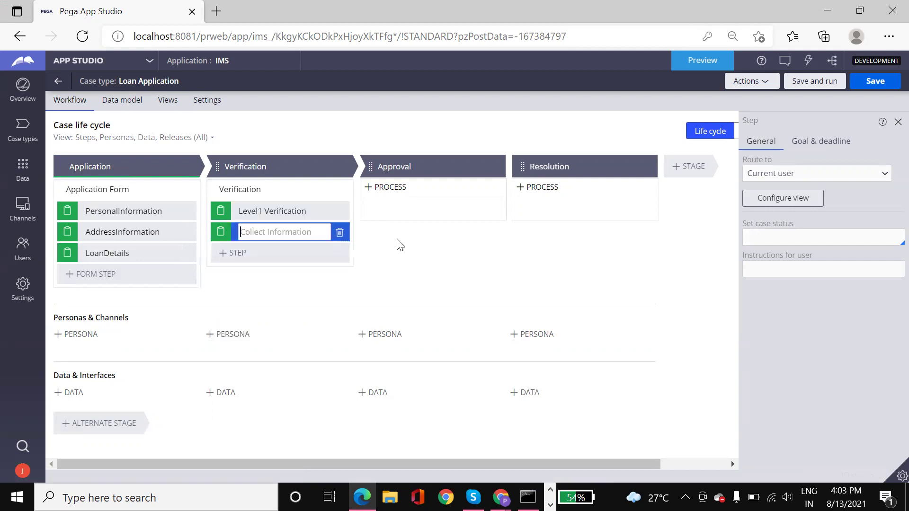
type("L")
type("evel2 Verification")
key("Return")
Step: Add a process to the Approval stage with a Collect information step named Approval
left_click(385, 187)
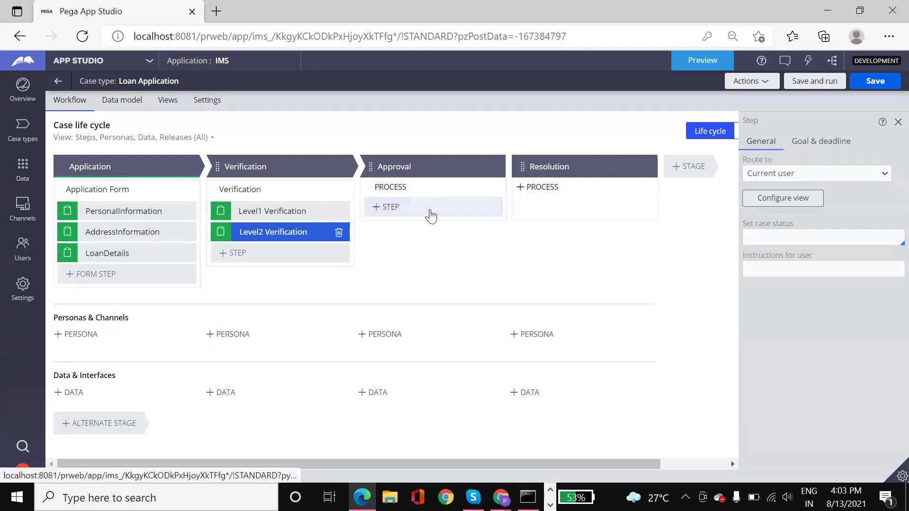
left_click(430, 212)
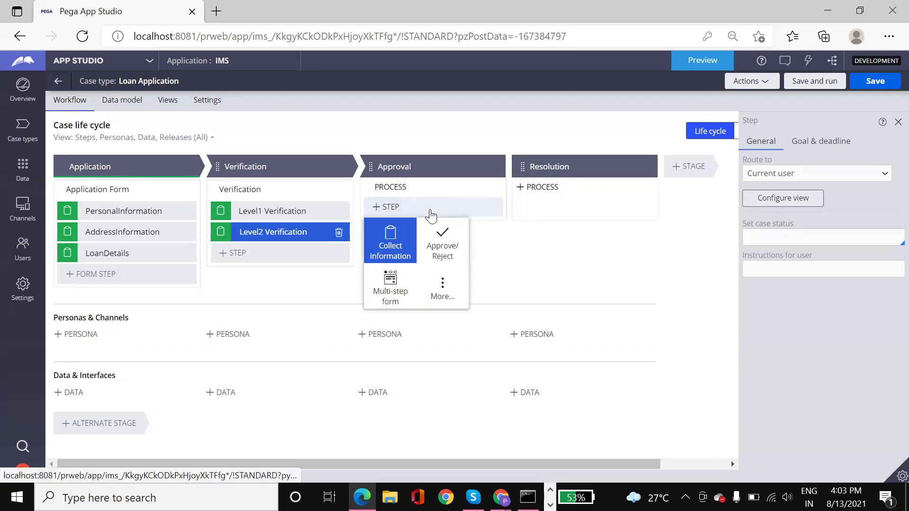
left_click(406, 233)
type("Approval")
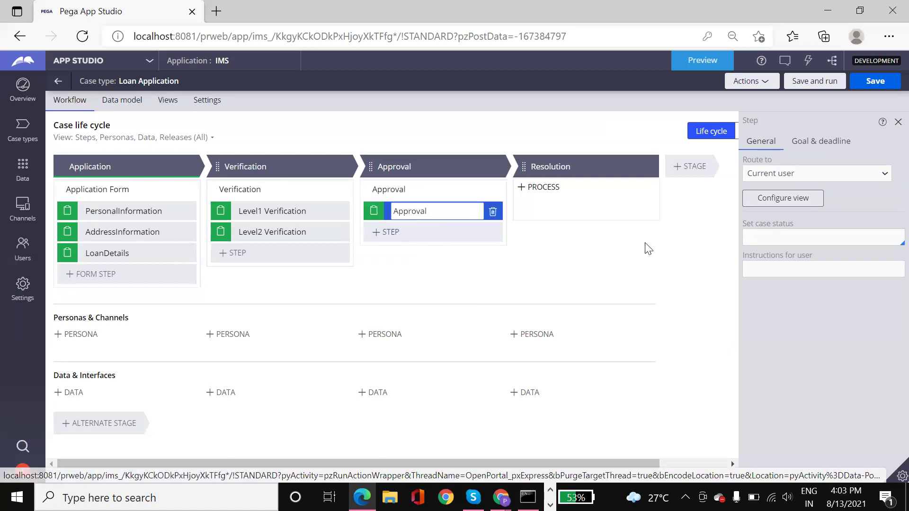
Step: Add a process to the Resolution stage with a Collect information step named Loan Granted, and save the case type
left_click(588, 187)
left_click(587, 208)
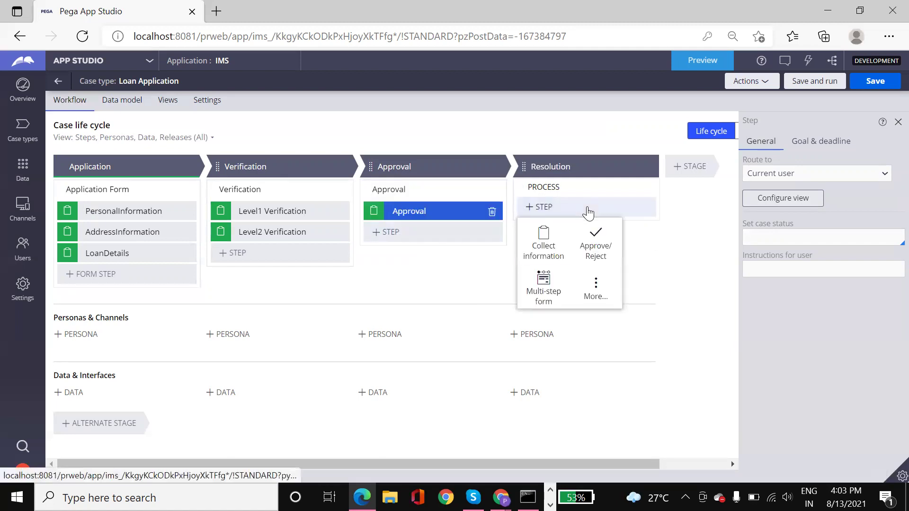
left_click(551, 234)
type("Loan Granted")
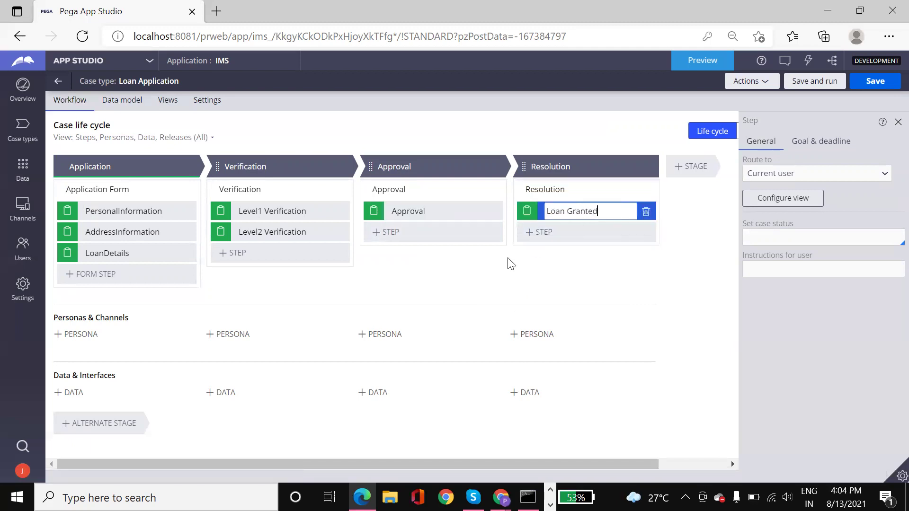
key("Return")
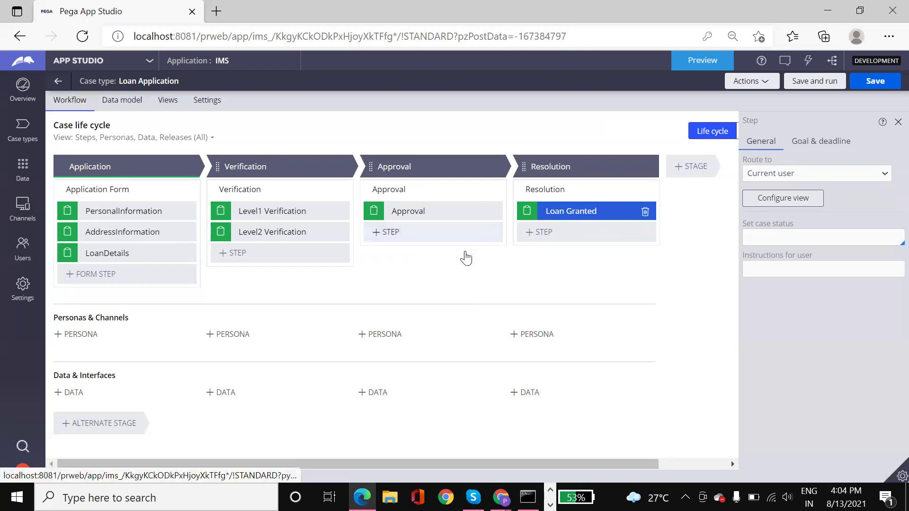
left_click(862, 85)
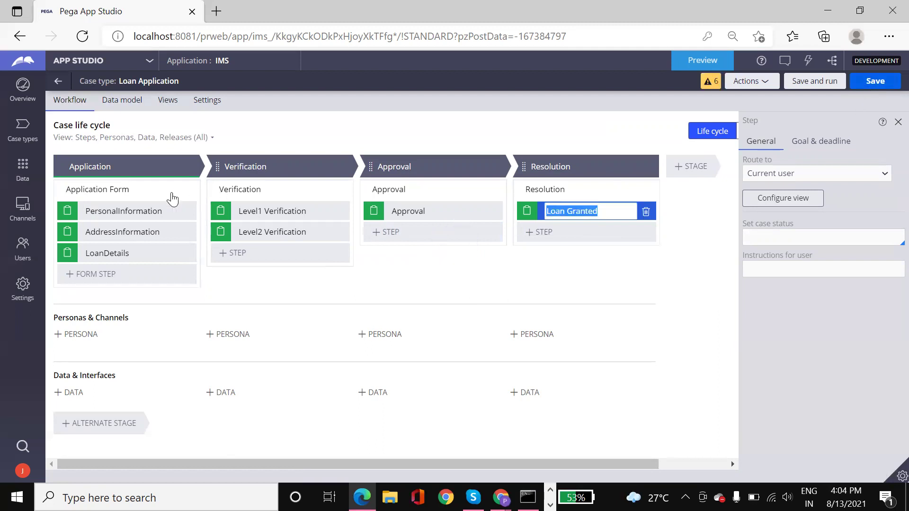
Step: Configure the view of the PersonalInformation step and remove its Label and Description fields
left_click(110, 210)
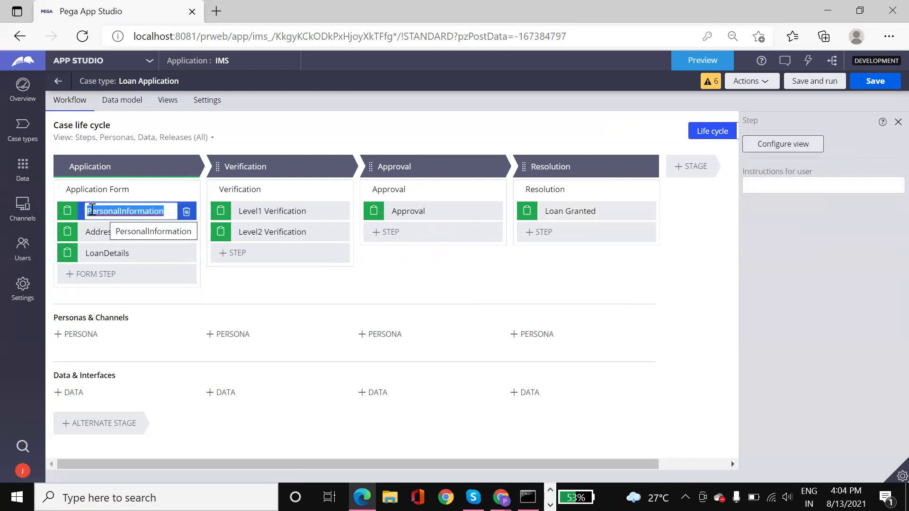
left_click(757, 148)
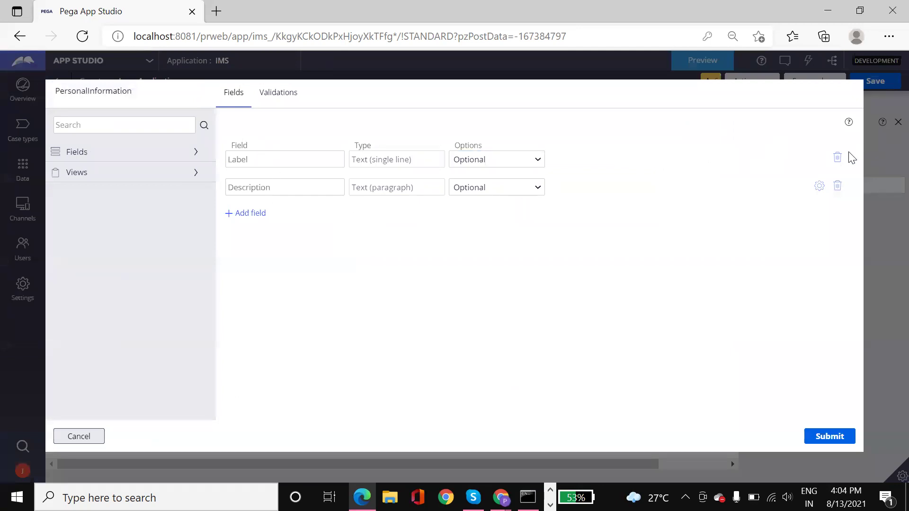
left_click(837, 157)
left_click(837, 157)
Step: Add a single-line text field named Name to the PersonalInformation view
left_click(248, 182)
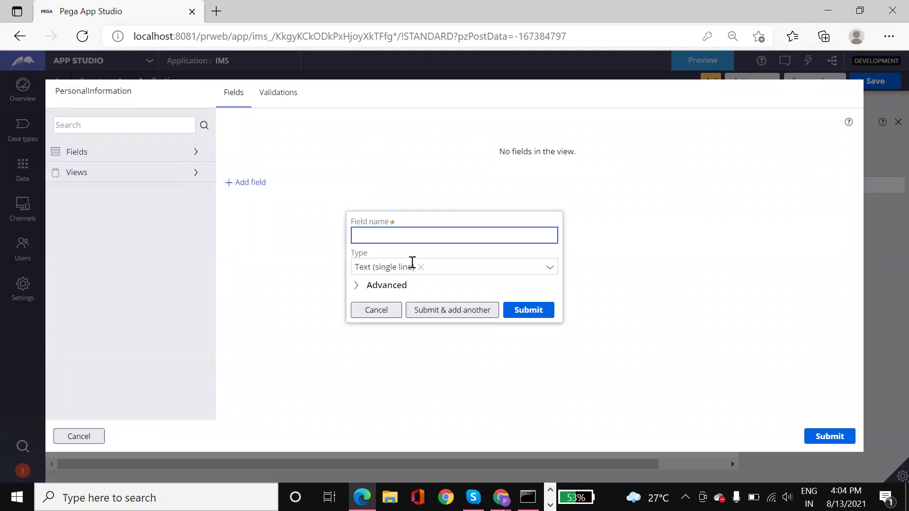
left_click(387, 316)
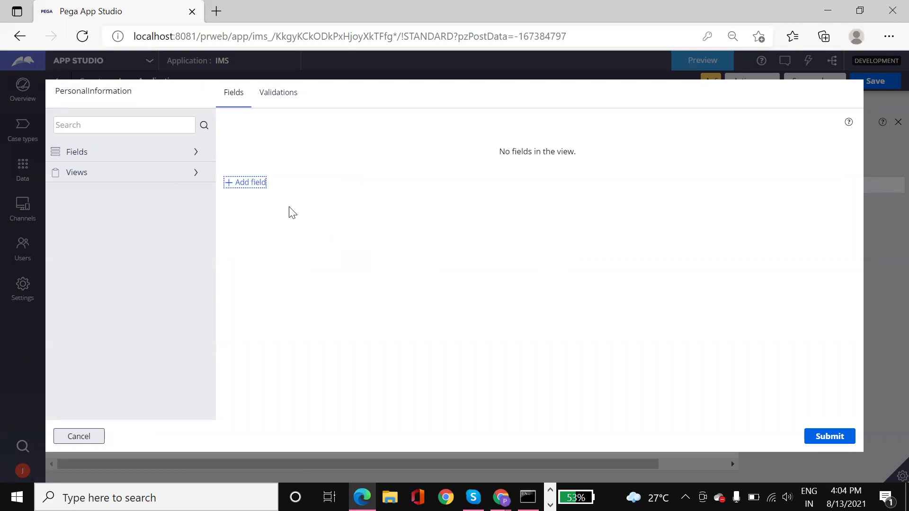
left_click(197, 154)
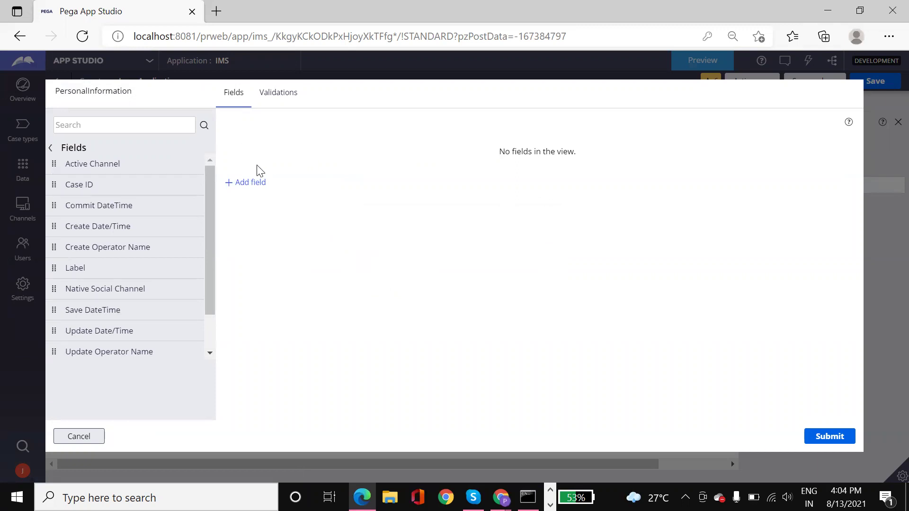
left_click(251, 183)
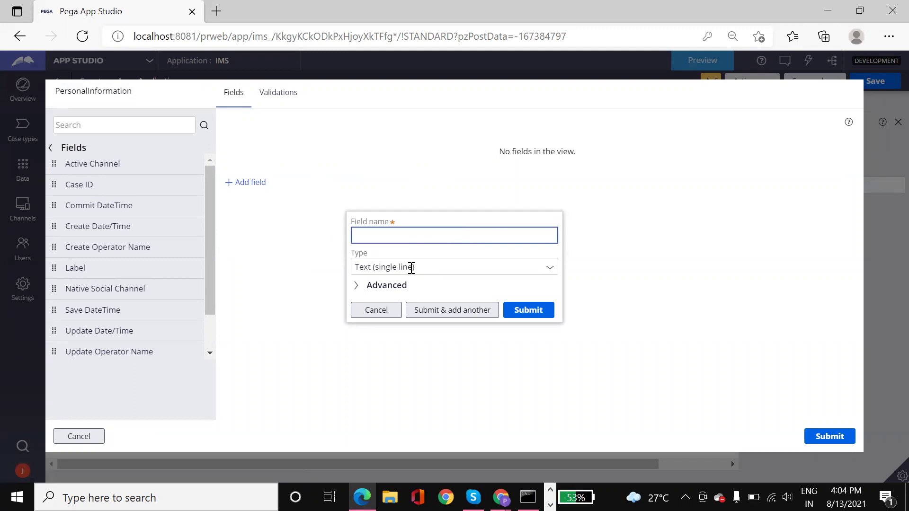
left_click(399, 286)
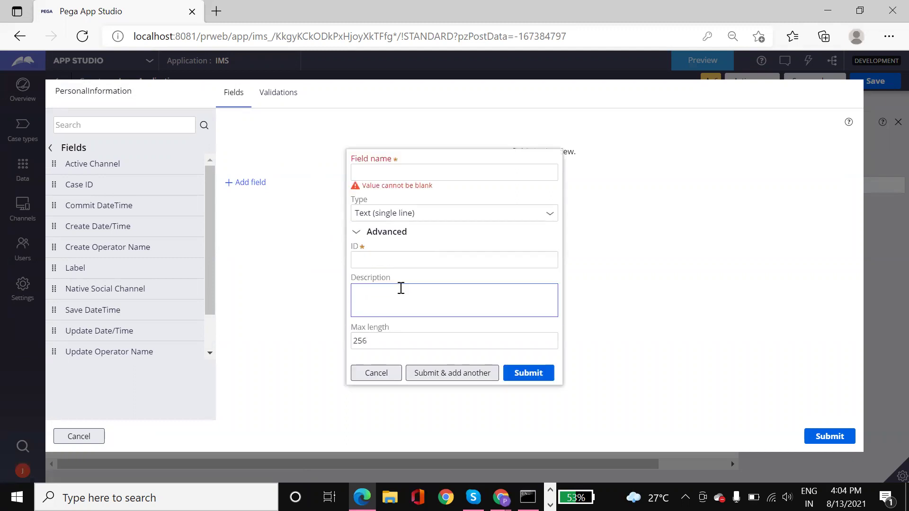
left_click(400, 288)
left_click(435, 173)
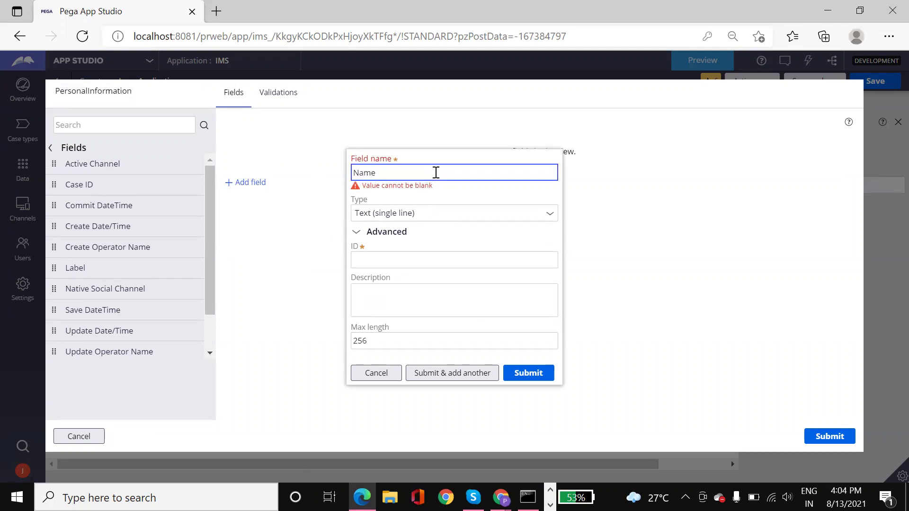
left_click(520, 373)
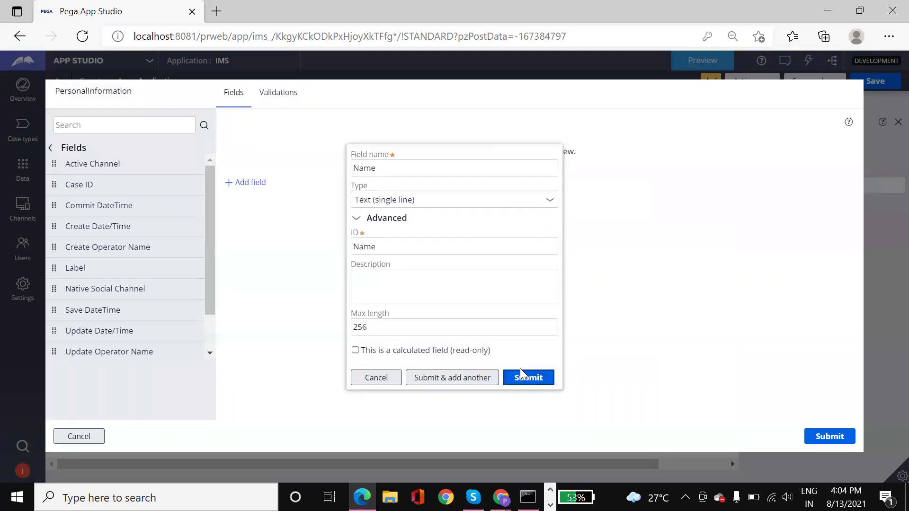
left_click(515, 370)
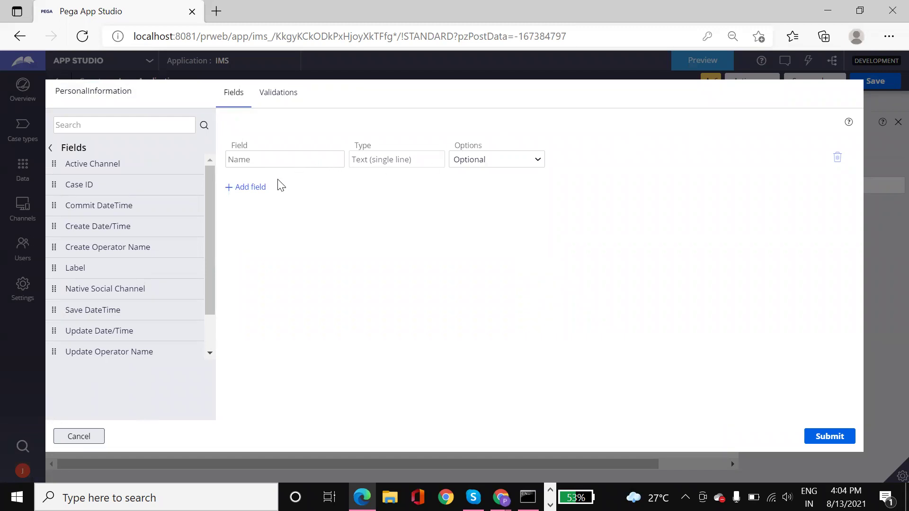
Step: Add a single-record Embedded data field named PersonalInformation using the PersonalDetails data object, and delete the Name field from the view
left_click(250, 187)
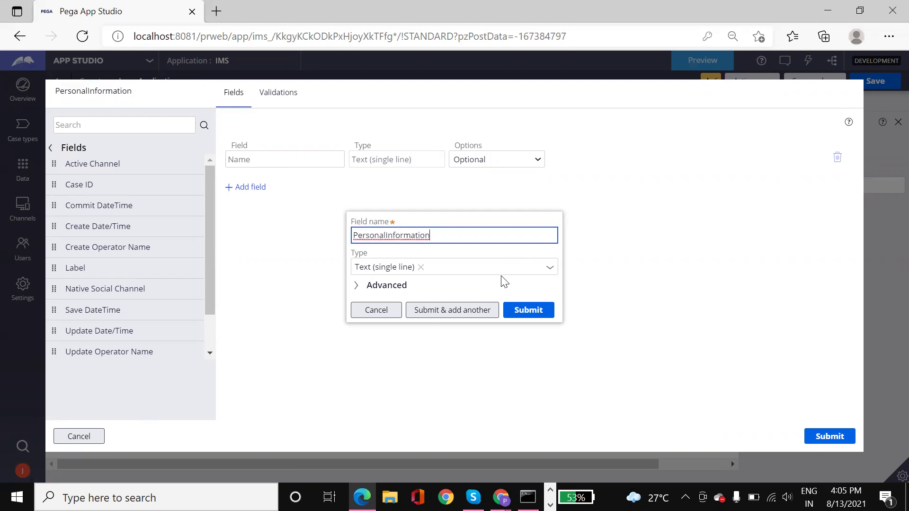
left_click(494, 287)
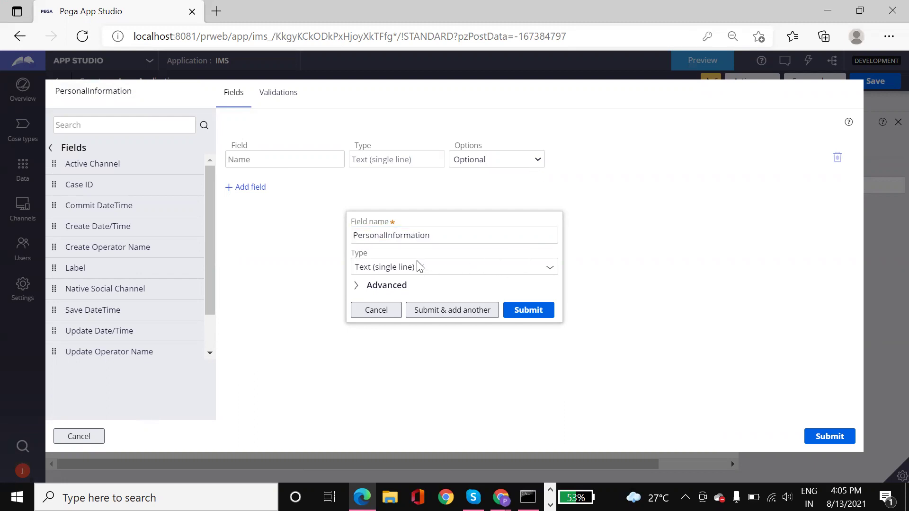
left_click(550, 270)
scroll(406, 414, "down", 5)
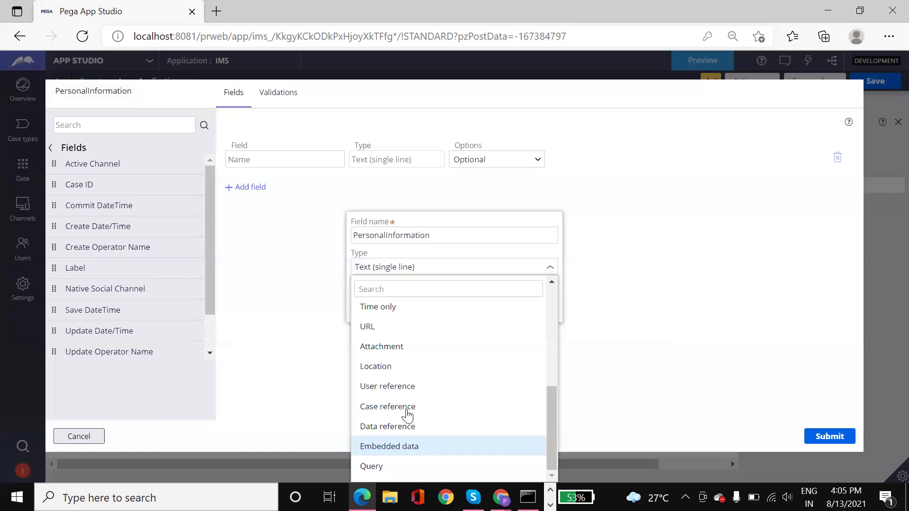
key("Return")
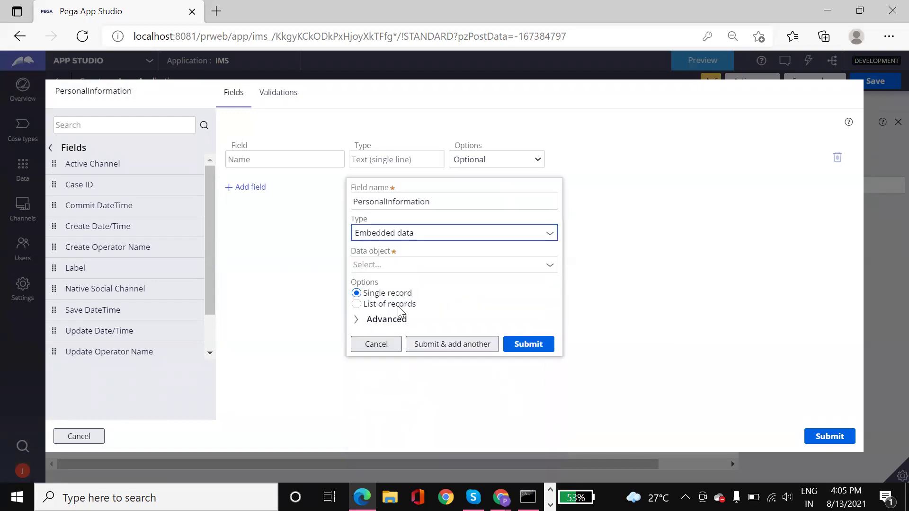
left_click(406, 265)
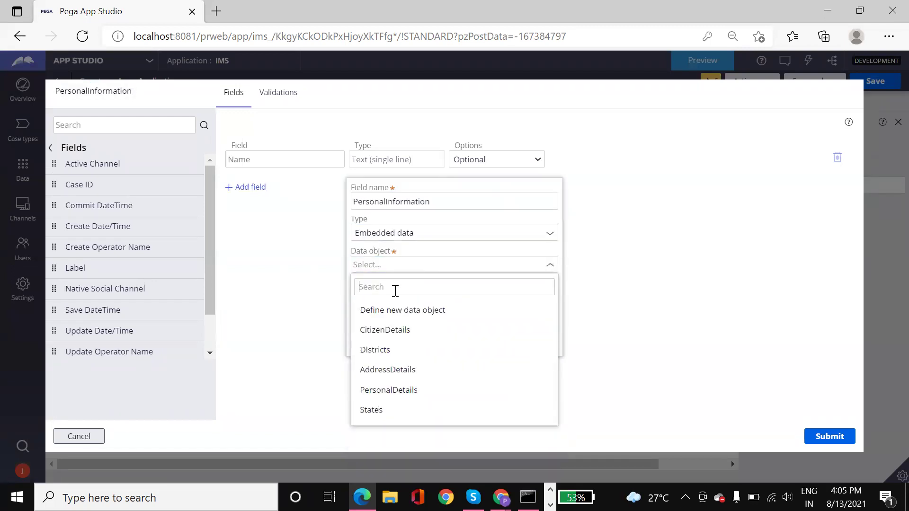
left_click(397, 391)
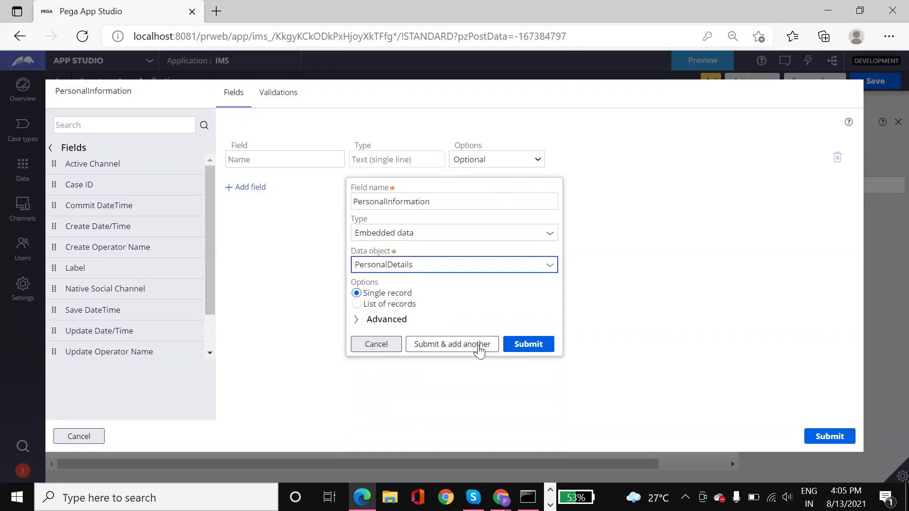
left_click(525, 344)
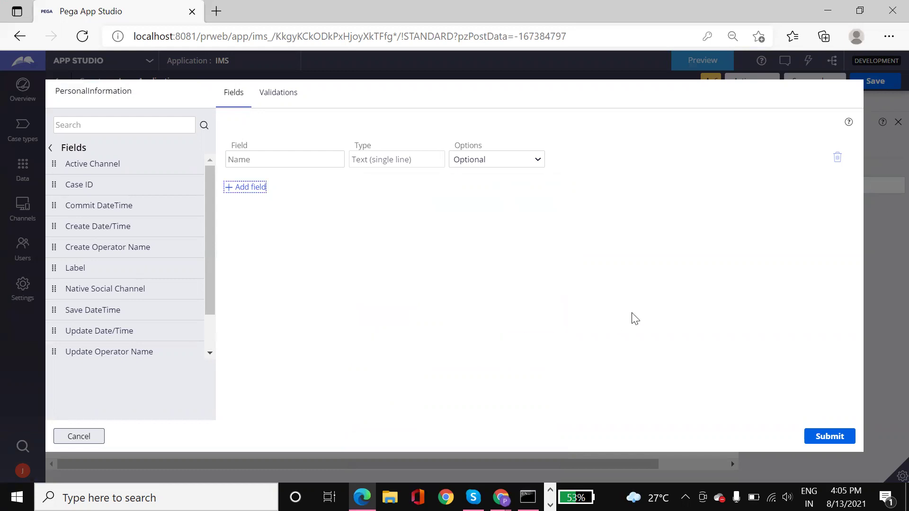
left_click(838, 159)
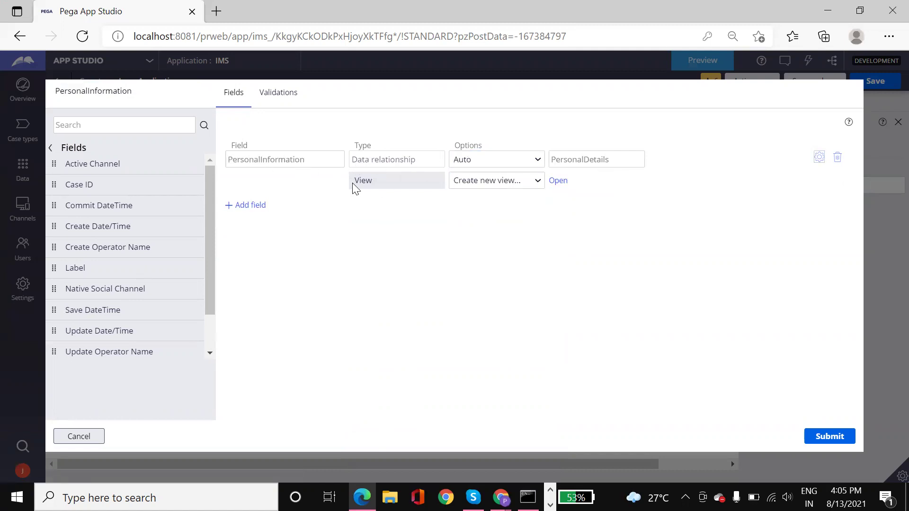
left_click(565, 183)
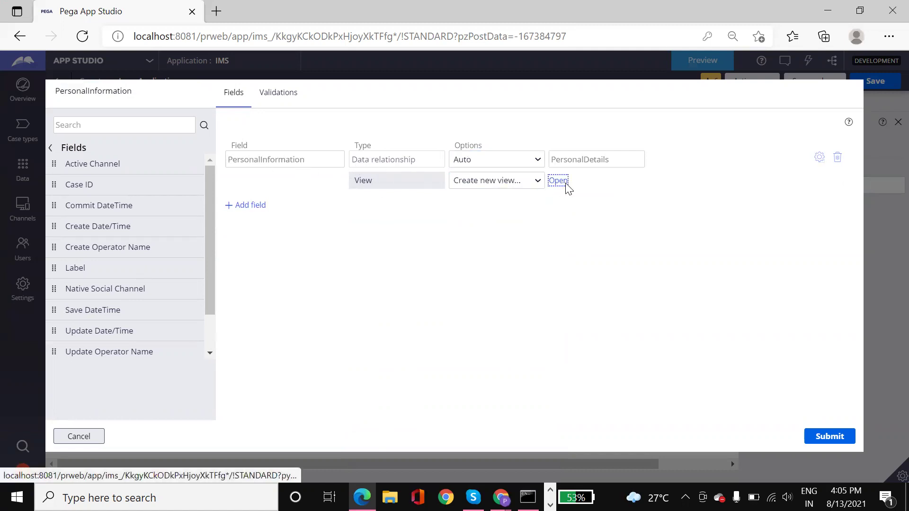
left_click(455, 211)
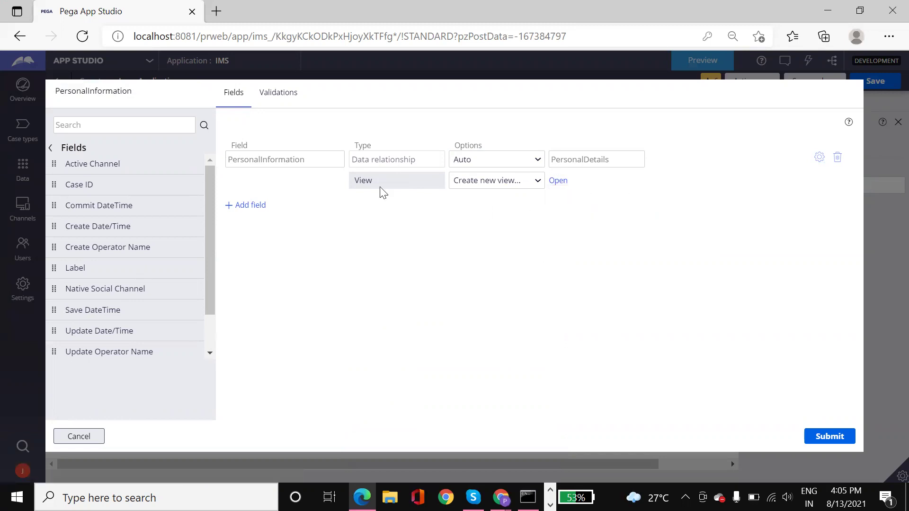
double_click(415, 184)
left_click(523, 163)
left_click(524, 163)
left_click(507, 184)
left_click(508, 185)
Step: Create a new view named LoanPersonalData for the PersonalInformation data relationship
left_click(558, 180)
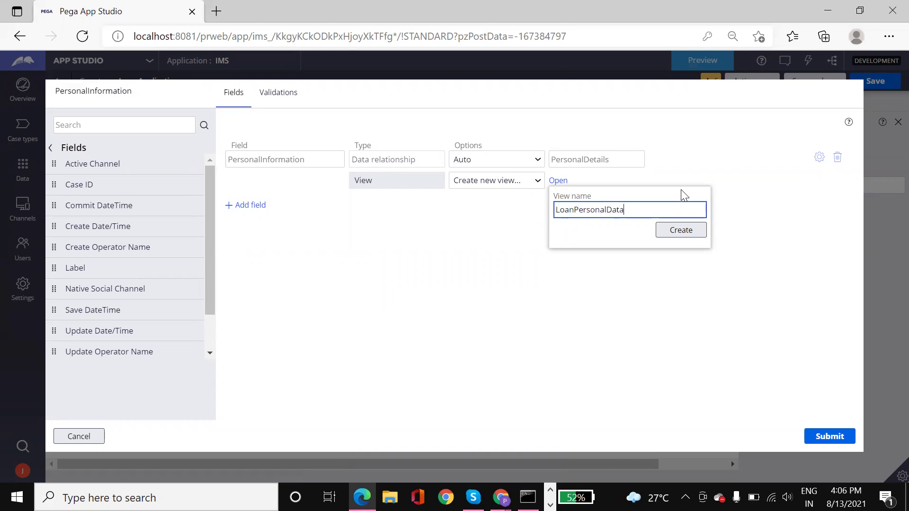
left_click(616, 224)
left_click(663, 230)
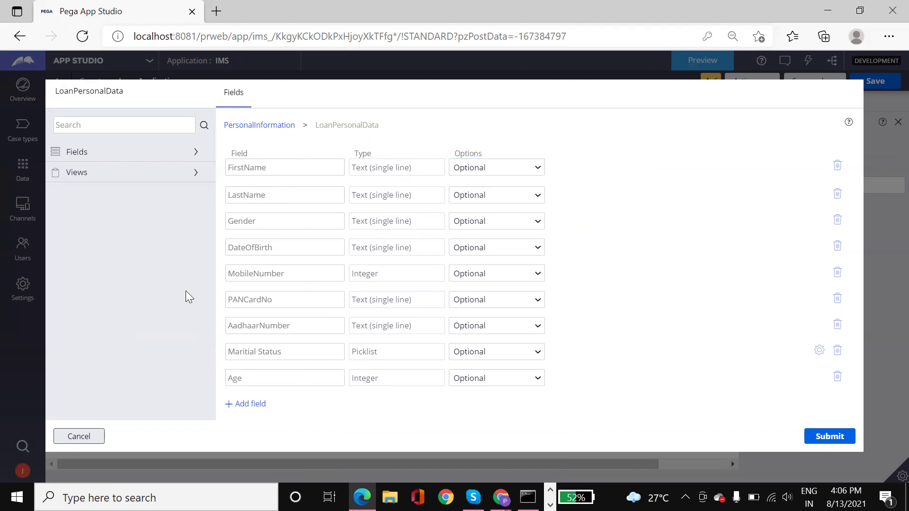
Step: Try the Required, Read-only and Optional settings on the FirstName field of the LoanPersonalData view
left_click(513, 168)
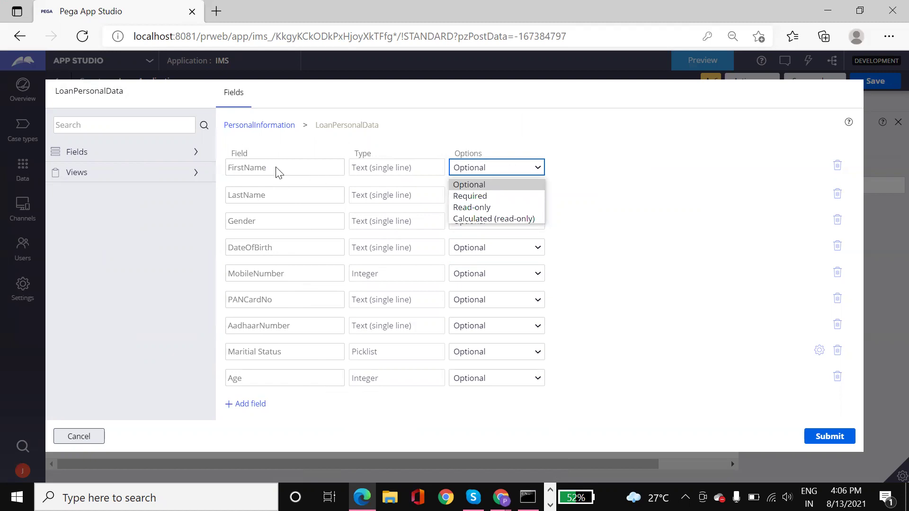
left_click(299, 174)
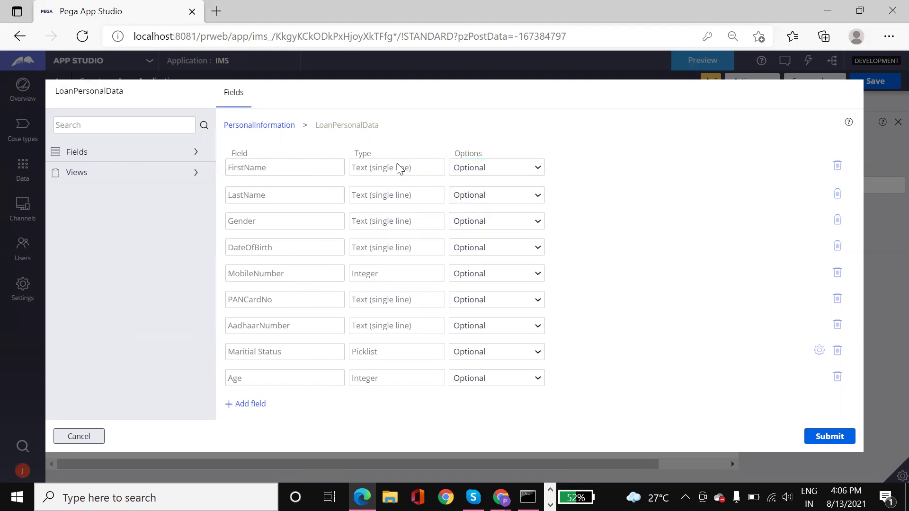
left_click(486, 171)
left_click(481, 197)
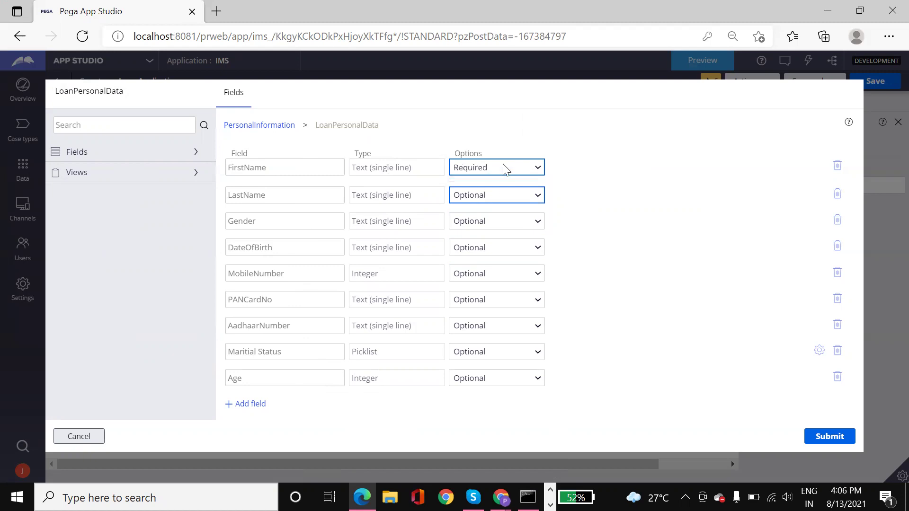
left_click(505, 168)
left_click(499, 208)
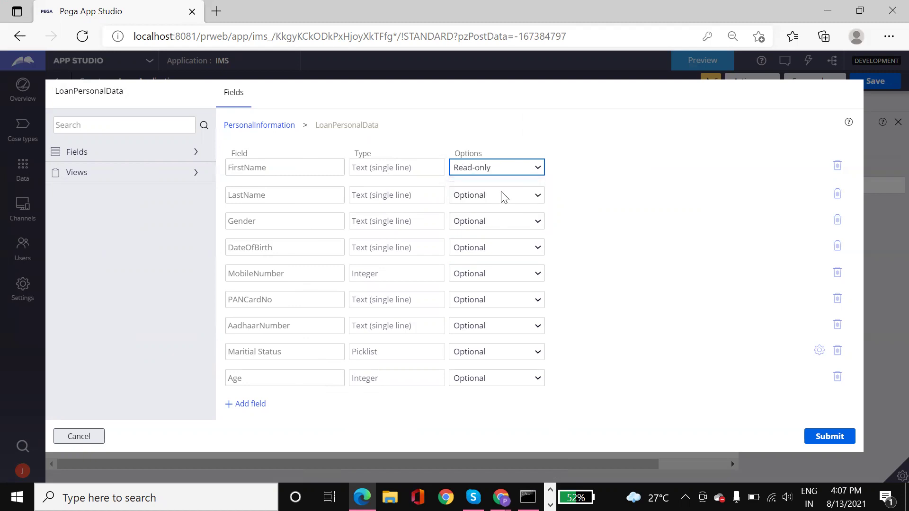
left_click(515, 172)
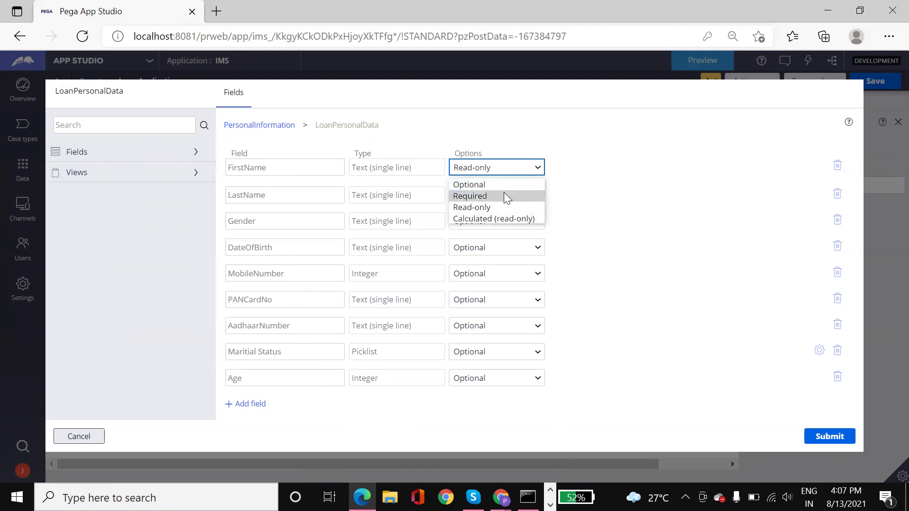
left_click(505, 185)
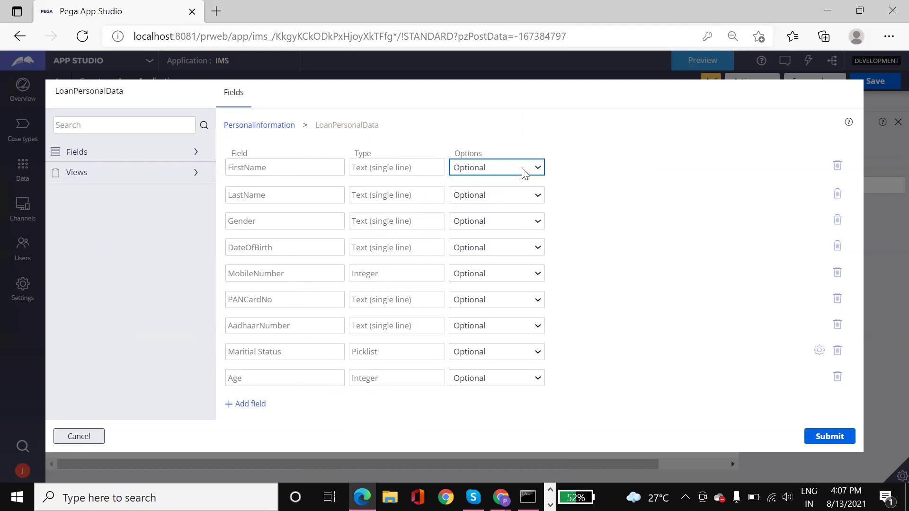
Step: Make the FirstName field Required, submit the view configuration and save the case type
left_click(524, 174)
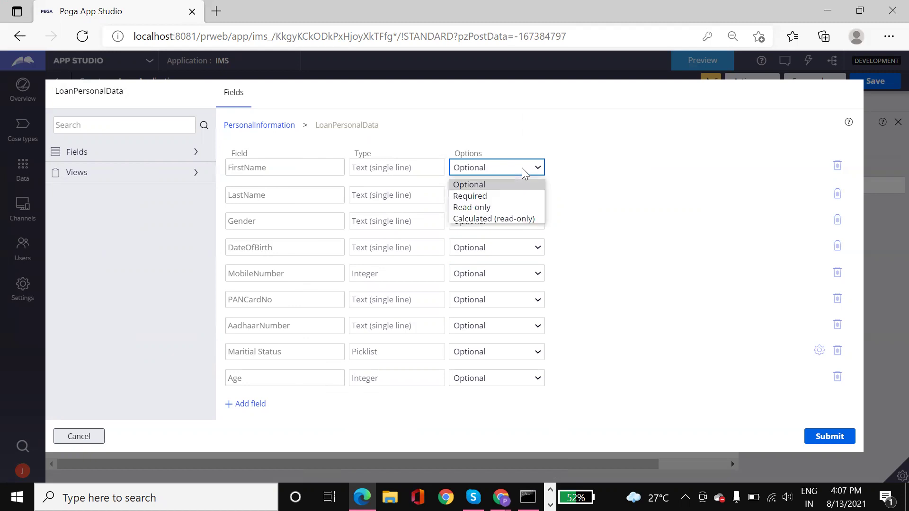
left_click(505, 192)
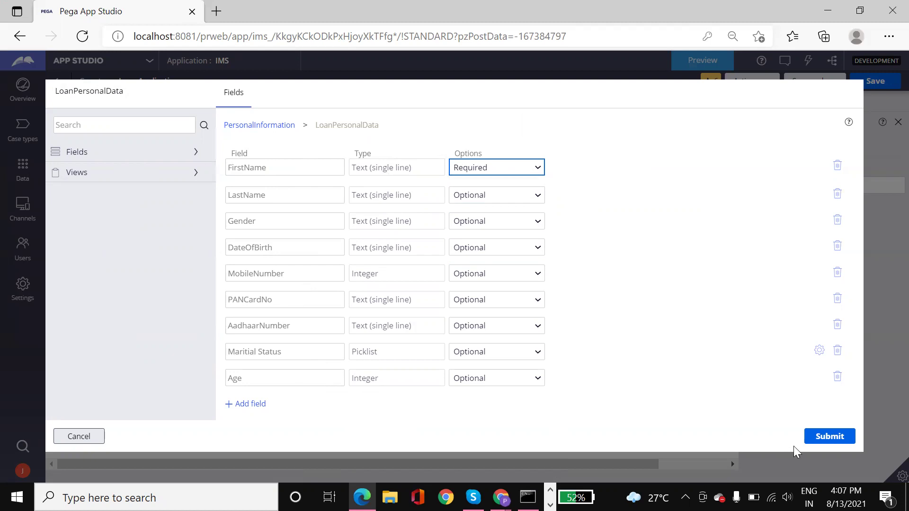
left_click(840, 441)
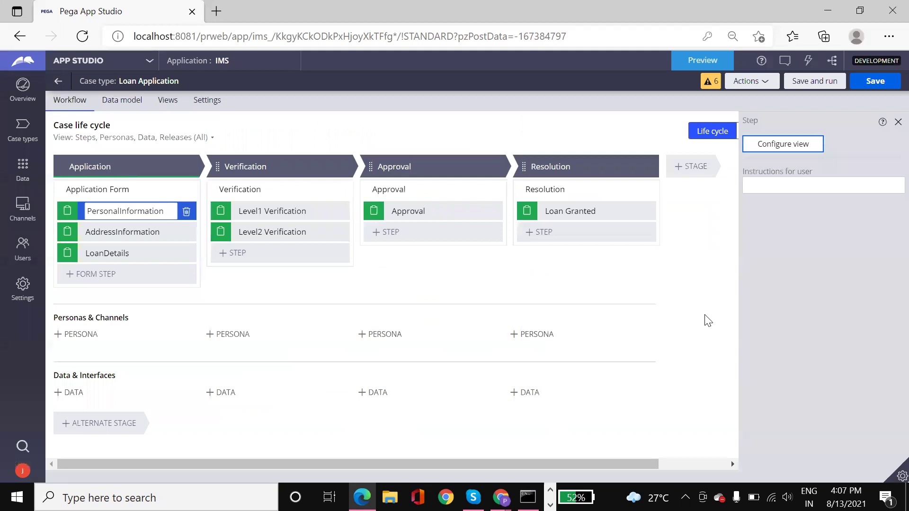
left_click(868, 86)
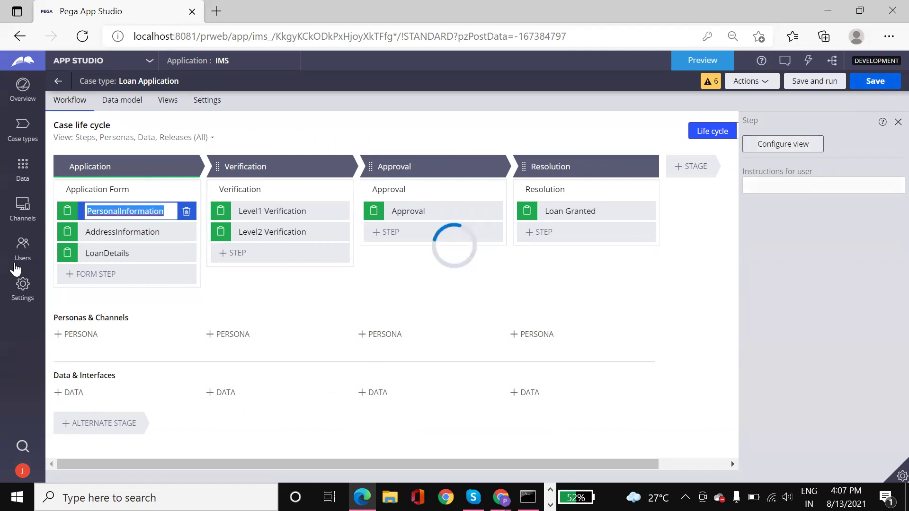
Step: Add a single-record Embedded data field named AddressData, using the AddressDetails data object, to the AddressInformation step's view
left_click(116, 232)
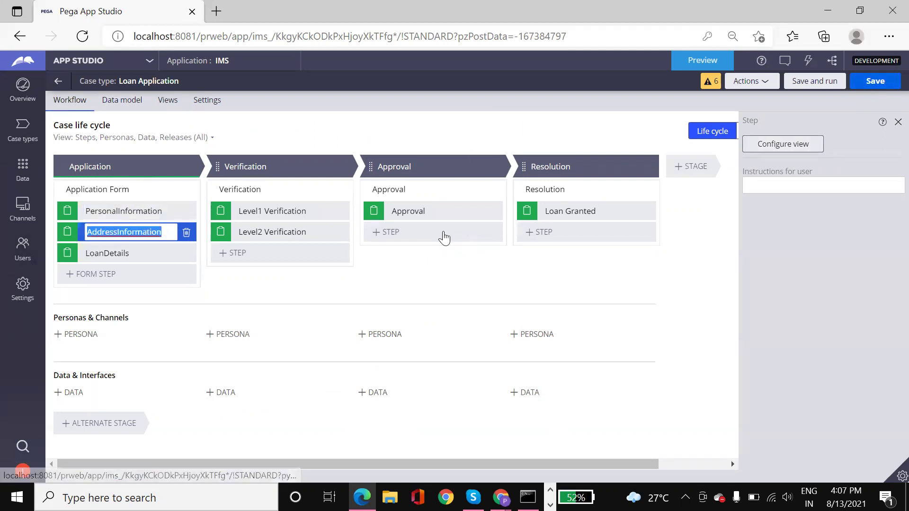
left_click(783, 145)
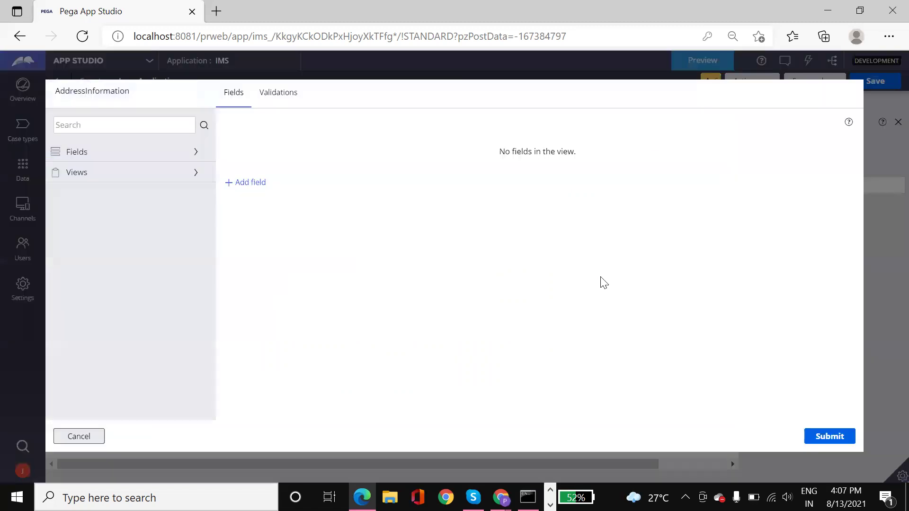
left_click(248, 183)
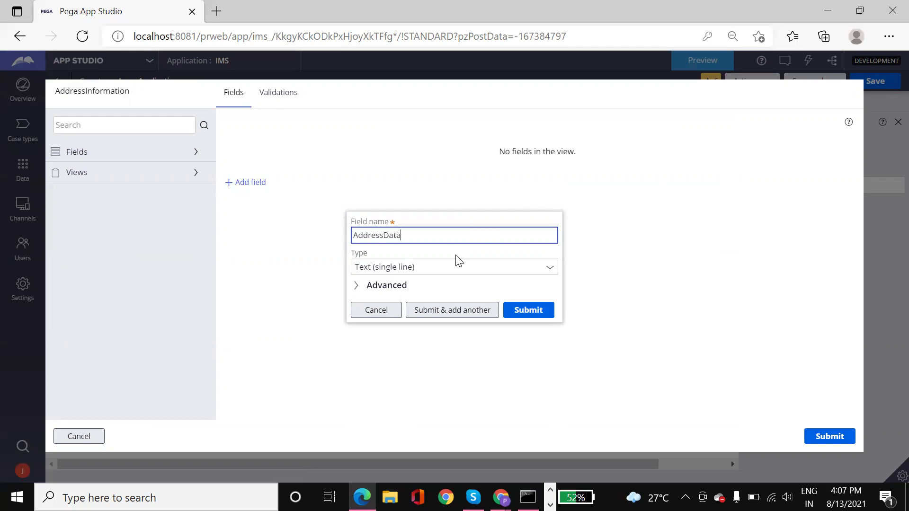
left_click(548, 265)
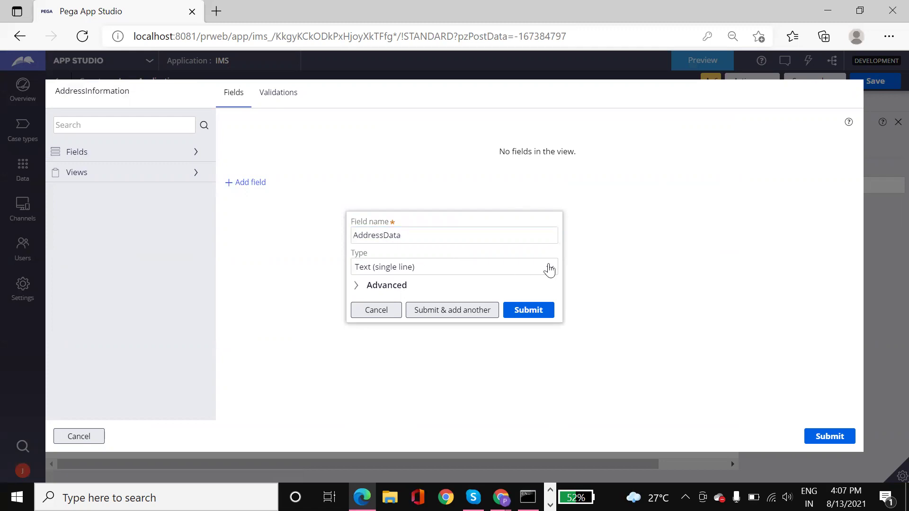
left_click(551, 270)
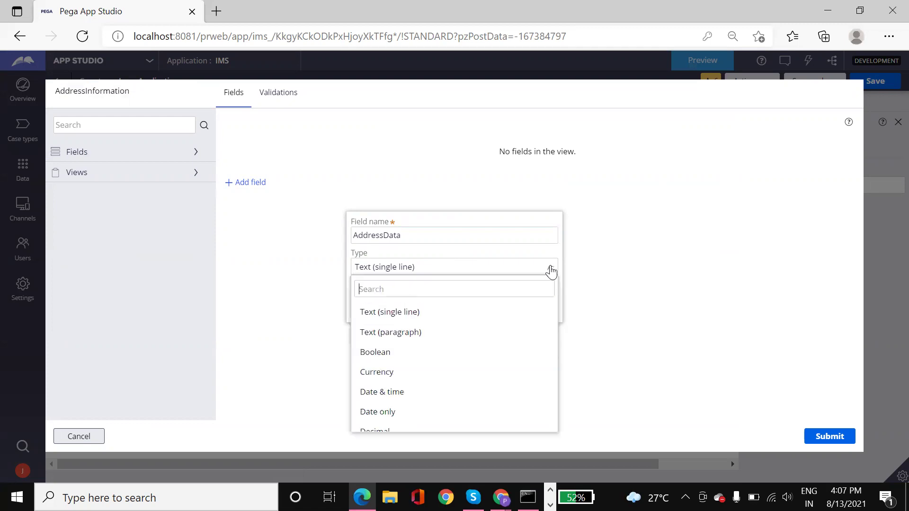
scroll(412, 375, "down", 5)
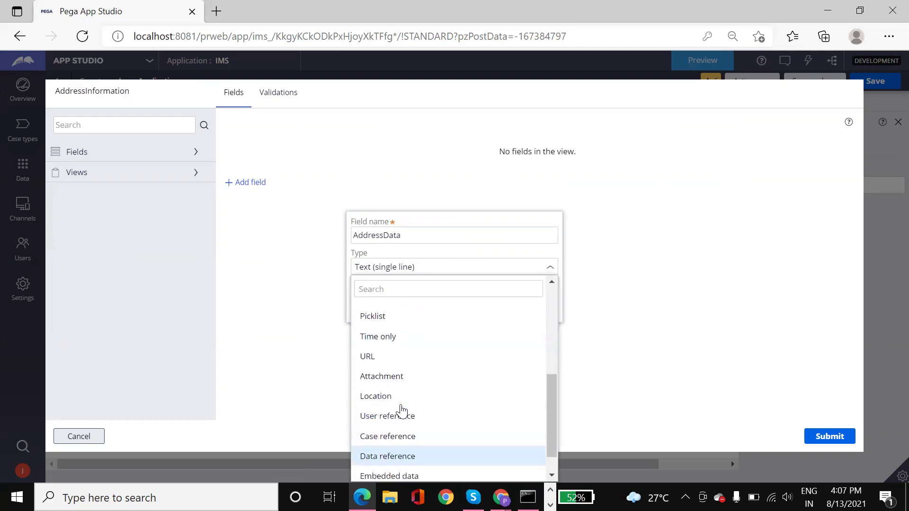
key("Down")
key("Return")
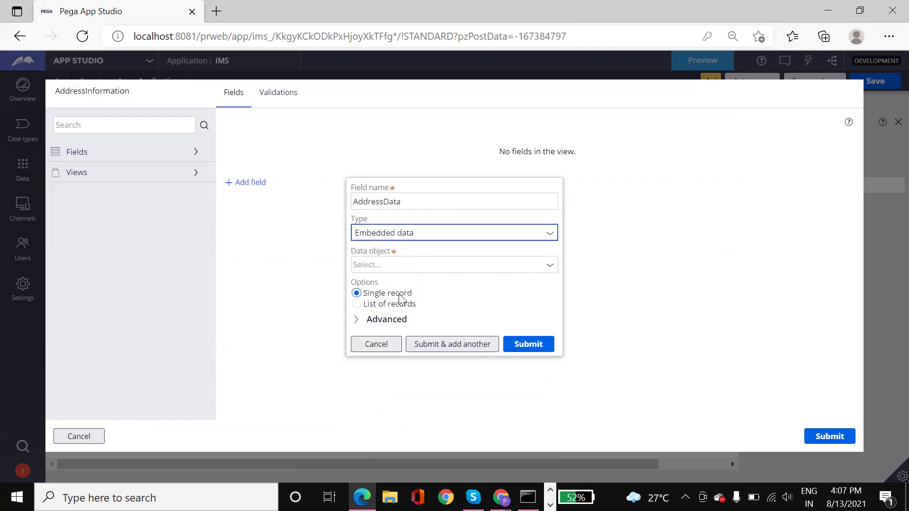
left_click(420, 264)
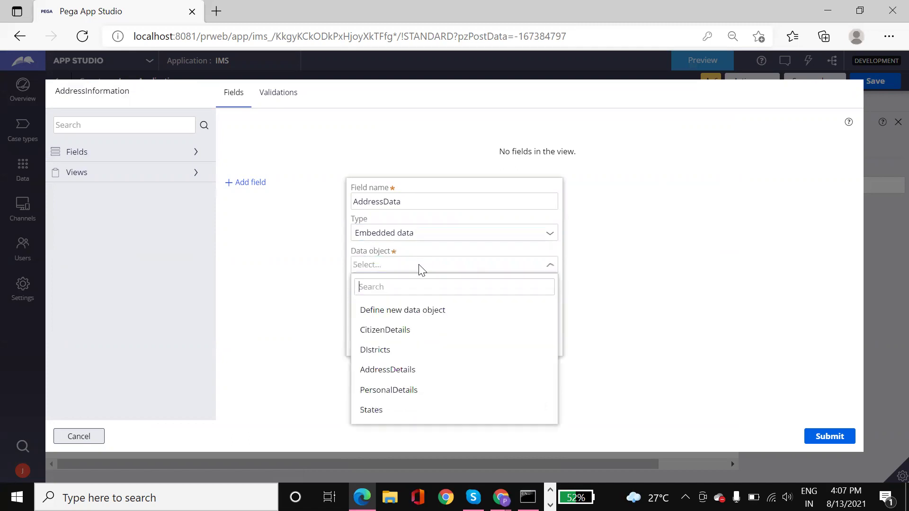
left_click(393, 372)
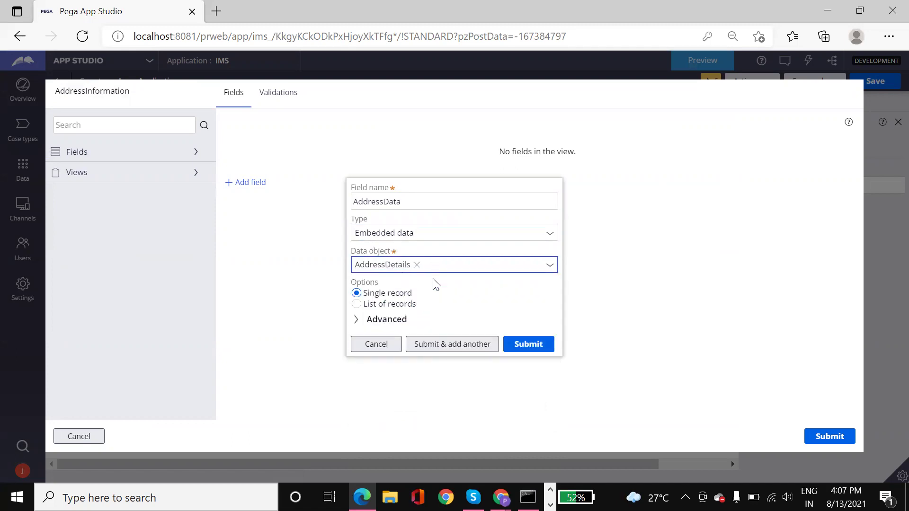
left_click(523, 344)
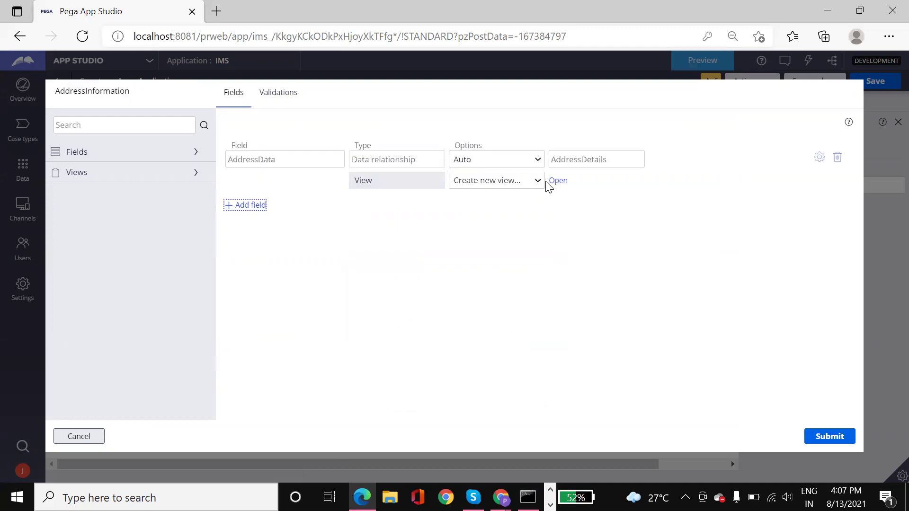
Step: Create a new view named AddressData for the AddressData relationship and add a single-line text field named H No to it
left_click(471, 183)
left_click(473, 184)
left_click(558, 180)
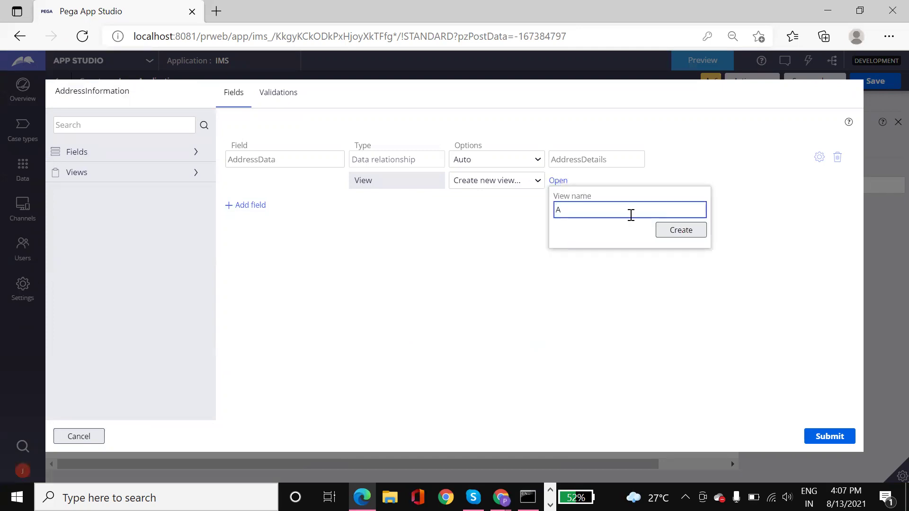
type("AddressData")
left_click(674, 234)
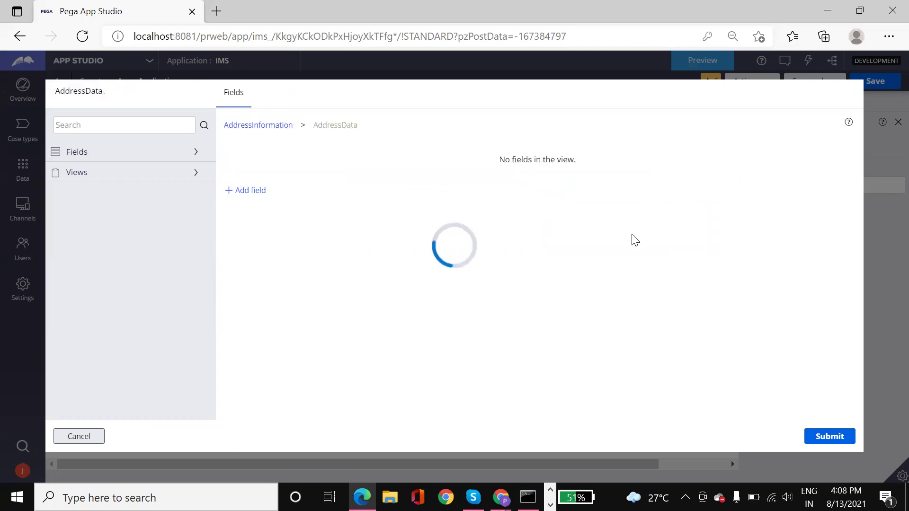
left_click(251, 190)
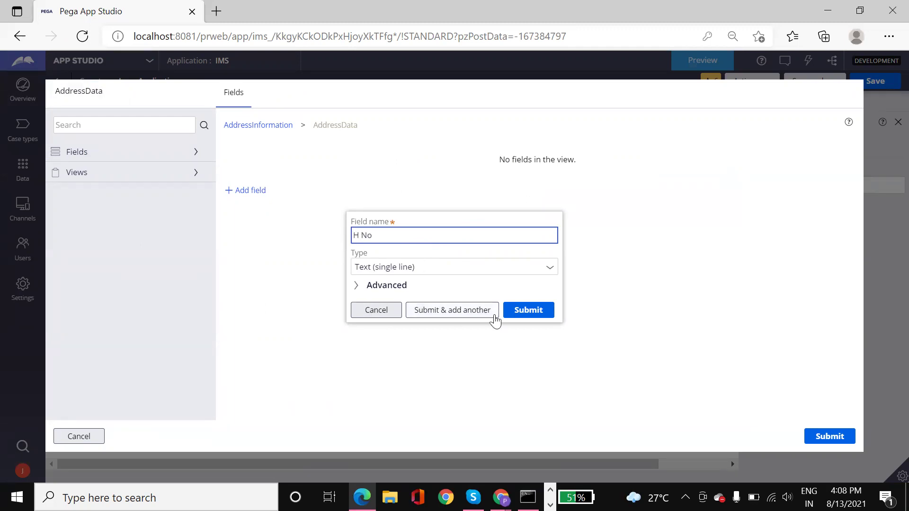
left_click(530, 310)
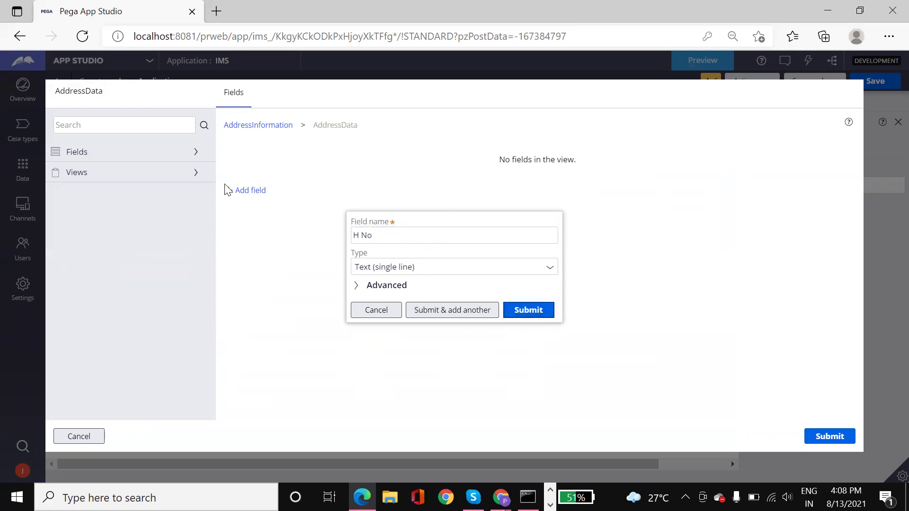
Step: Try to add a single-line text field named Street to the AddressData view
left_click(250, 195)
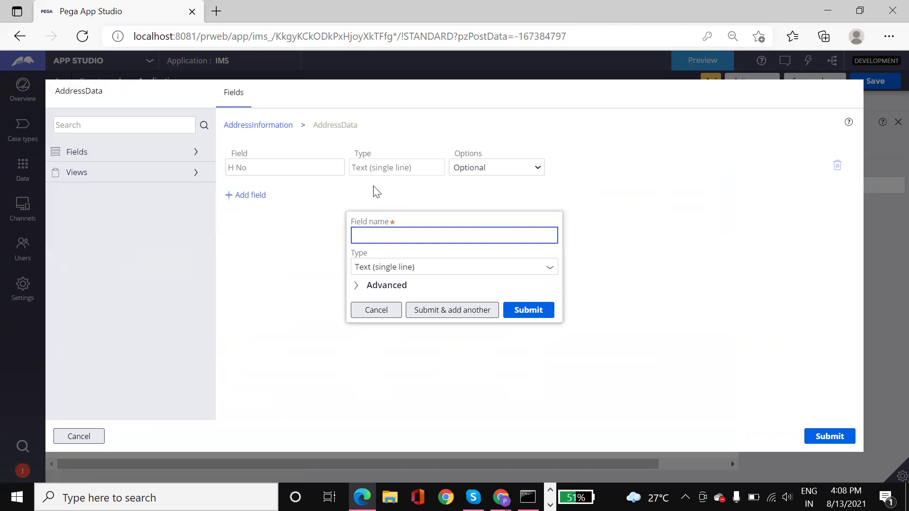
left_click(510, 312)
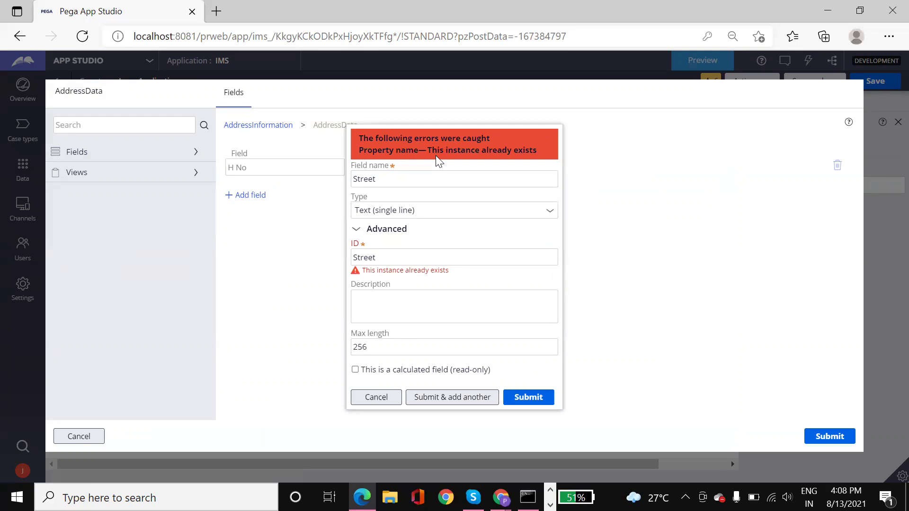
left_click(374, 398)
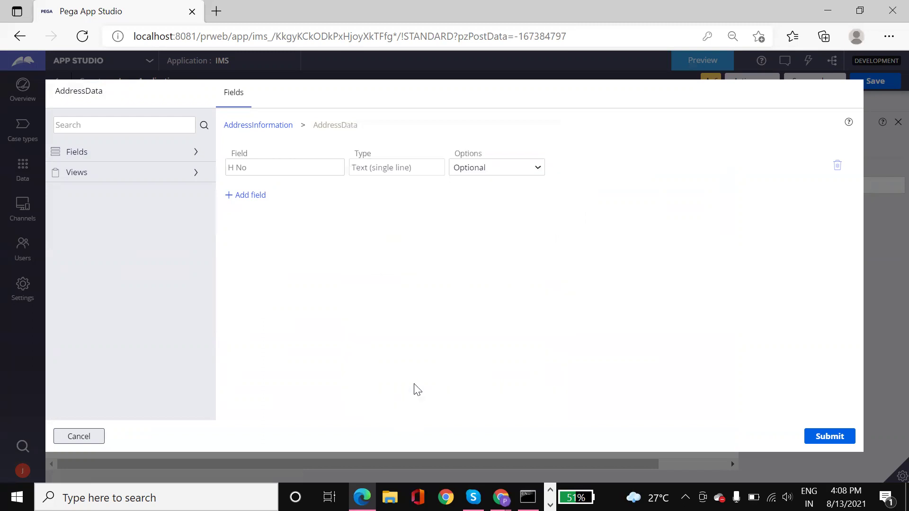
Step: Submit the AddressInformation view configuration and save the Loan Application case type
left_click(822, 432)
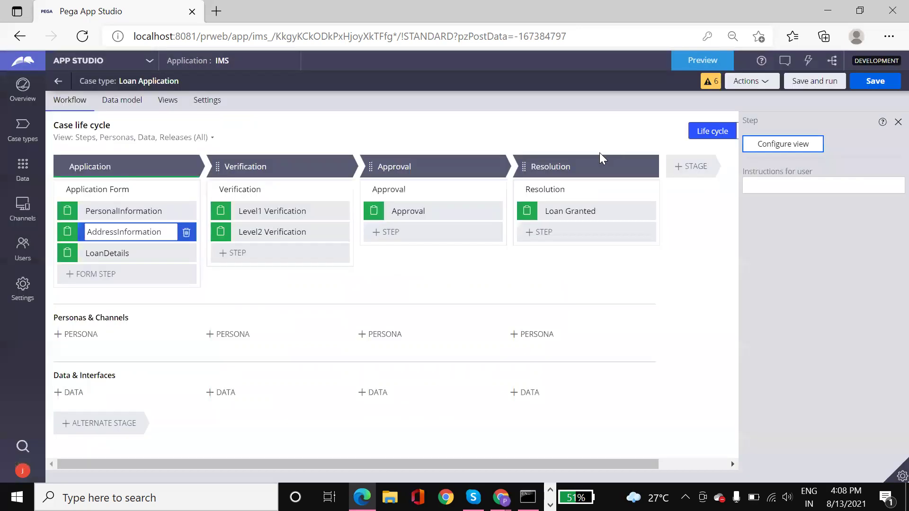
left_click(875, 81)
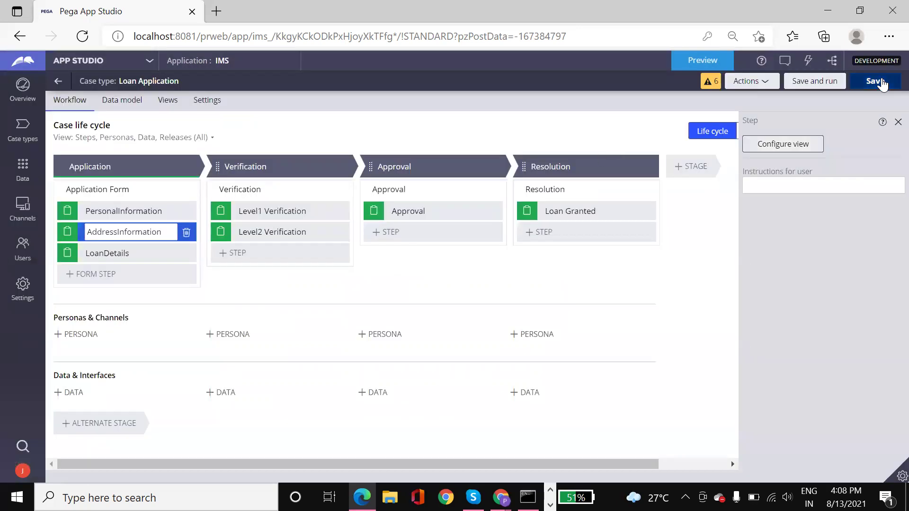
Step: Examine the AddressDetails data object's fields and the data objects referenced by the Loan Application case type
left_click(24, 180)
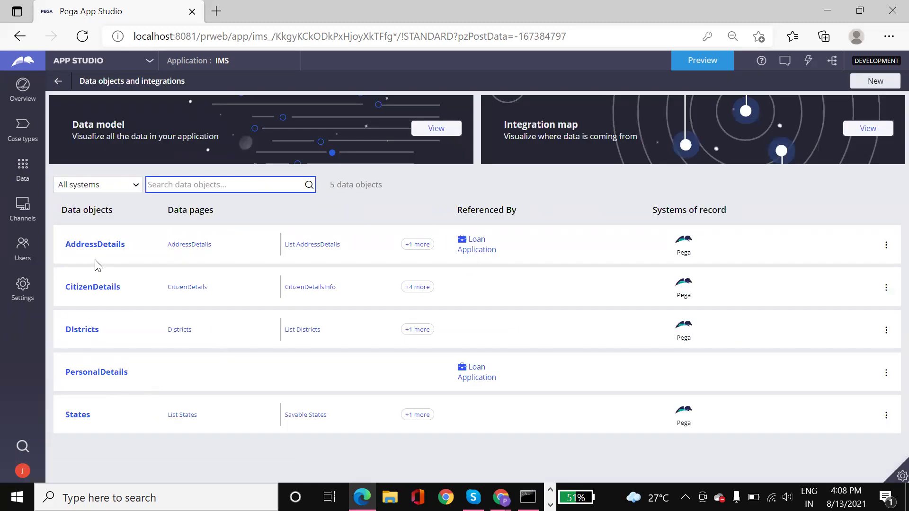
left_click(98, 244)
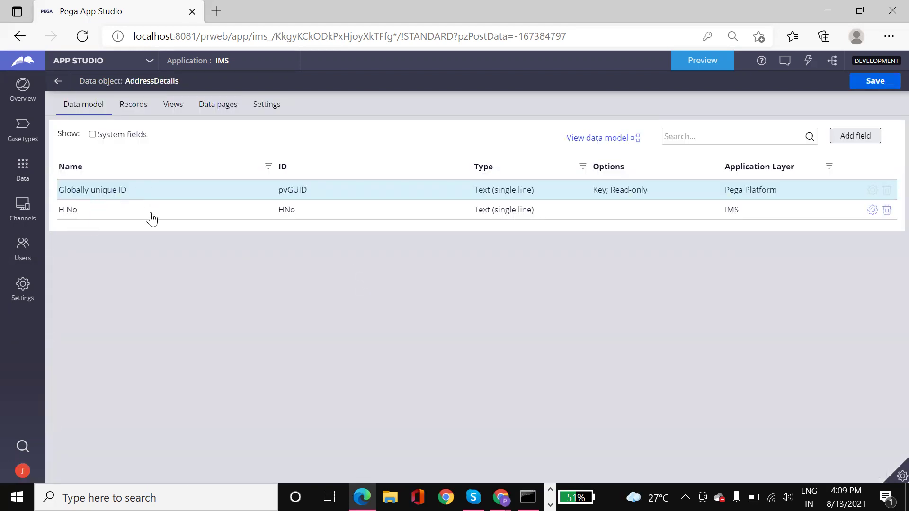
left_click(18, 167)
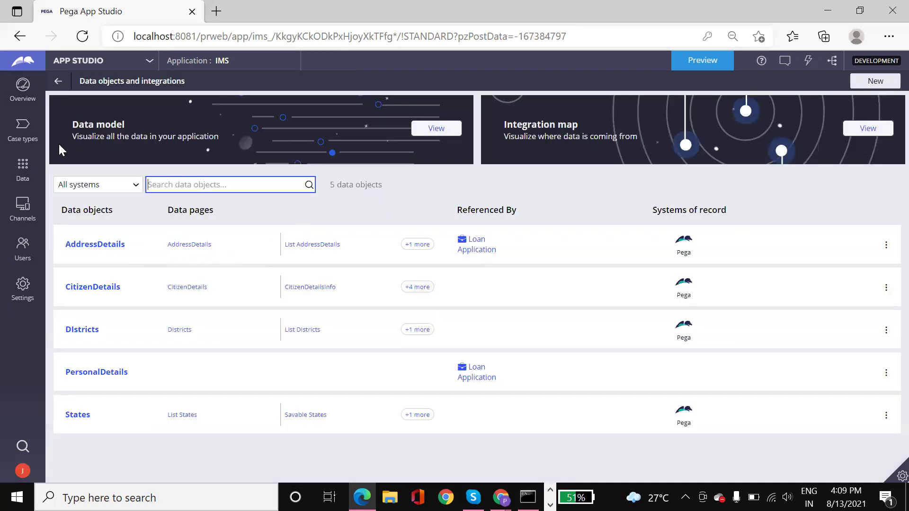
left_click(28, 134)
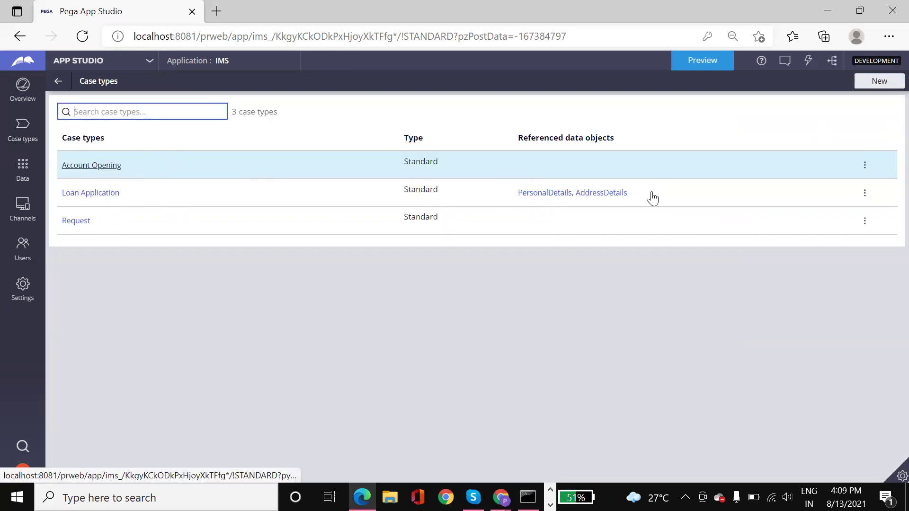
left_click(588, 198)
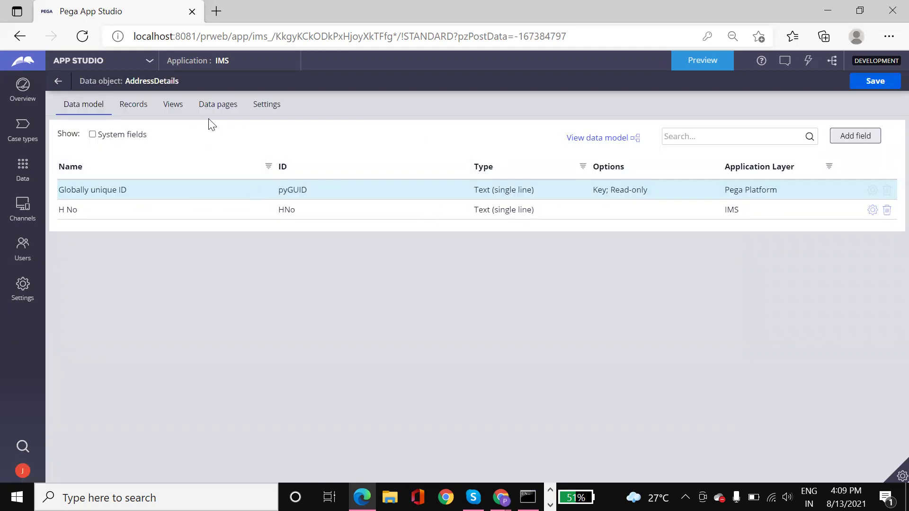
left_click(59, 81)
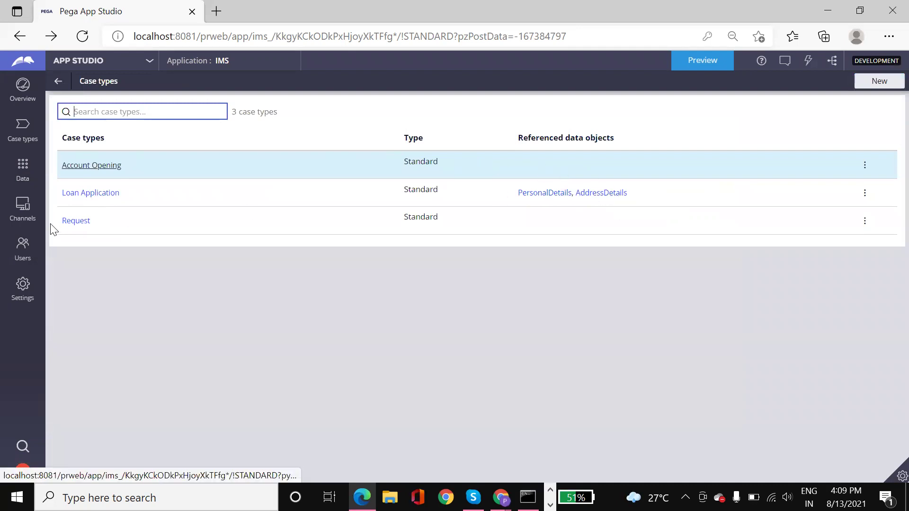
Step: Reopen the AddressData view from the AddressInformation step of the Loan Application case type
left_click(88, 194)
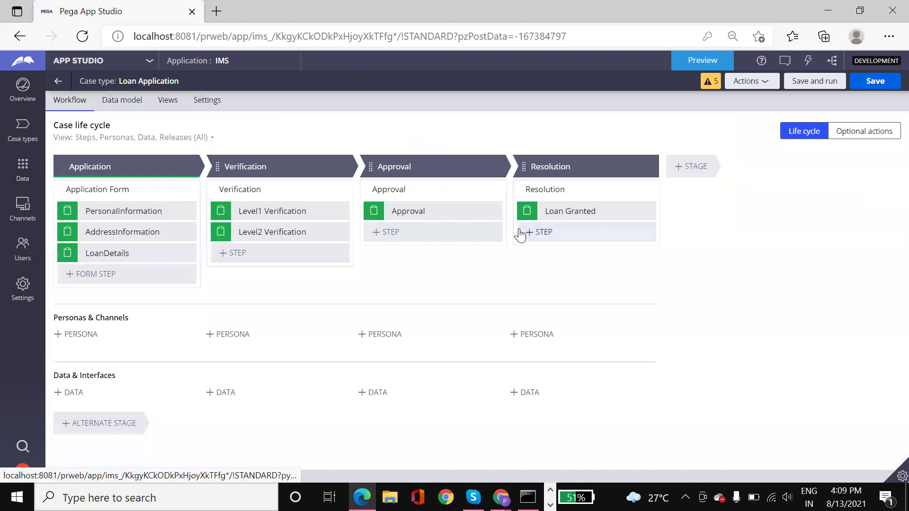
left_click(129, 228)
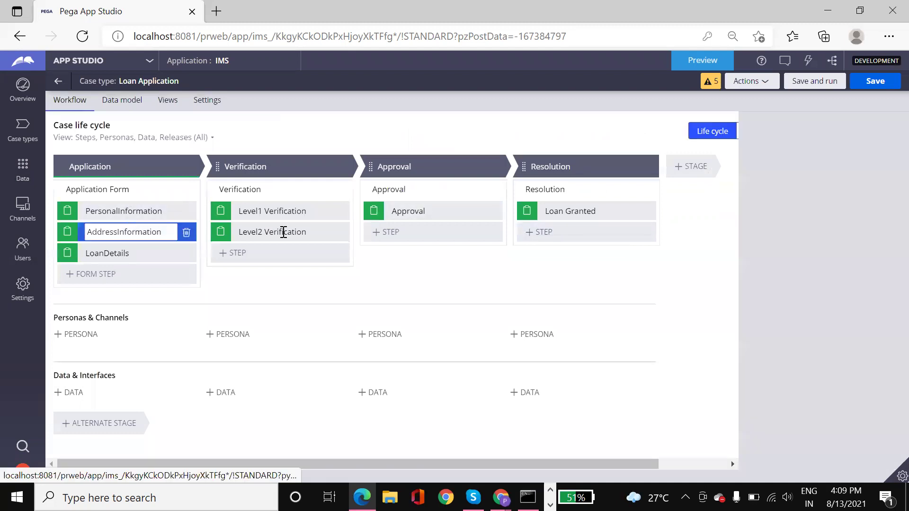
left_click(798, 149)
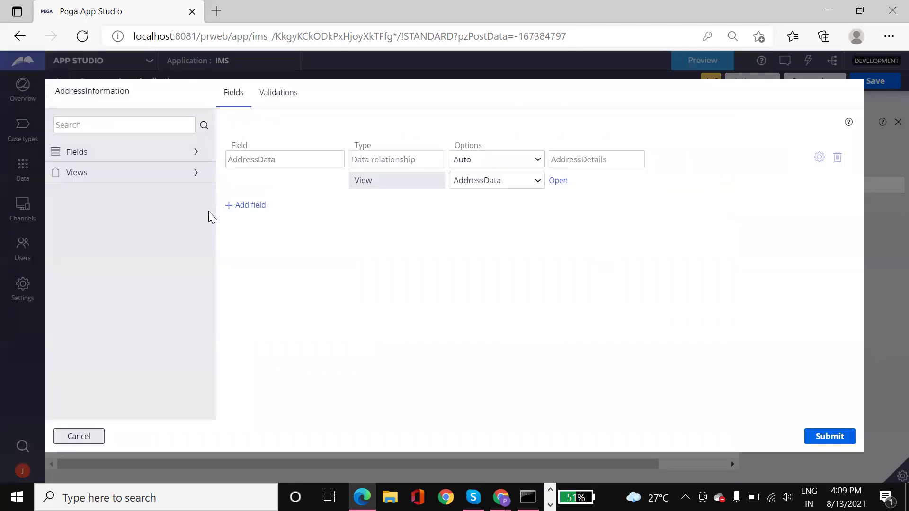
left_click(557, 181)
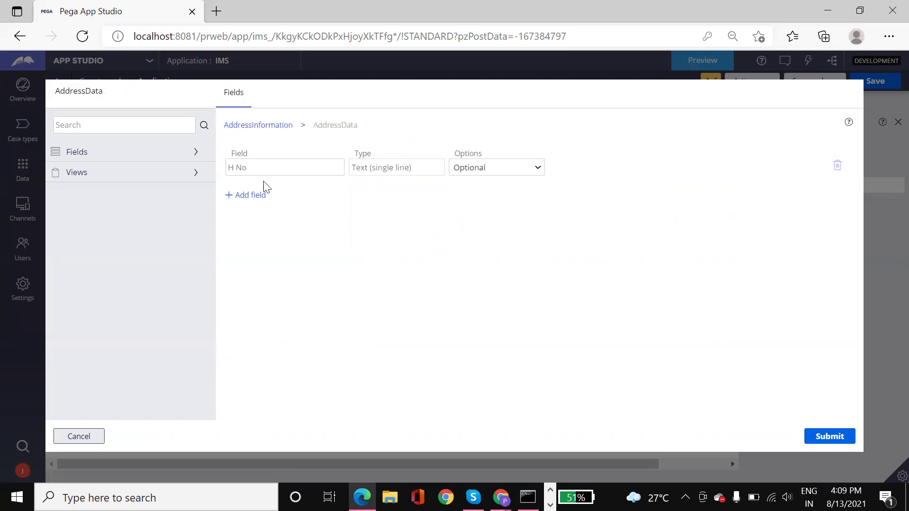
Step: Try again to add a single-line text field named Street to the AddressData view, checking its advanced settings
left_click(263, 196)
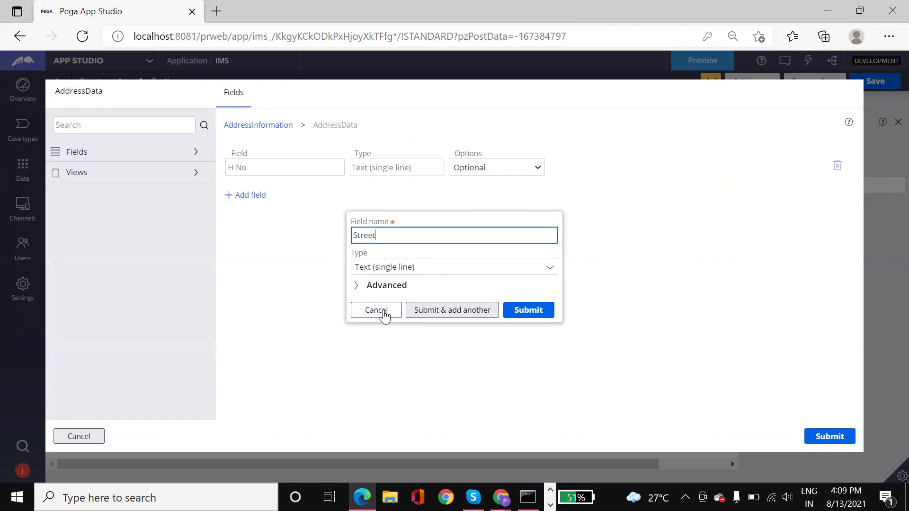
left_click(383, 288)
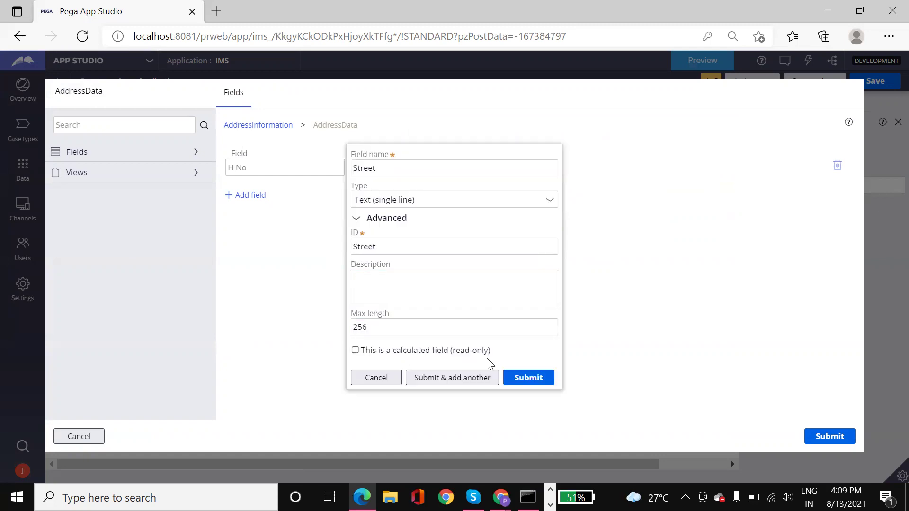
left_click(528, 377)
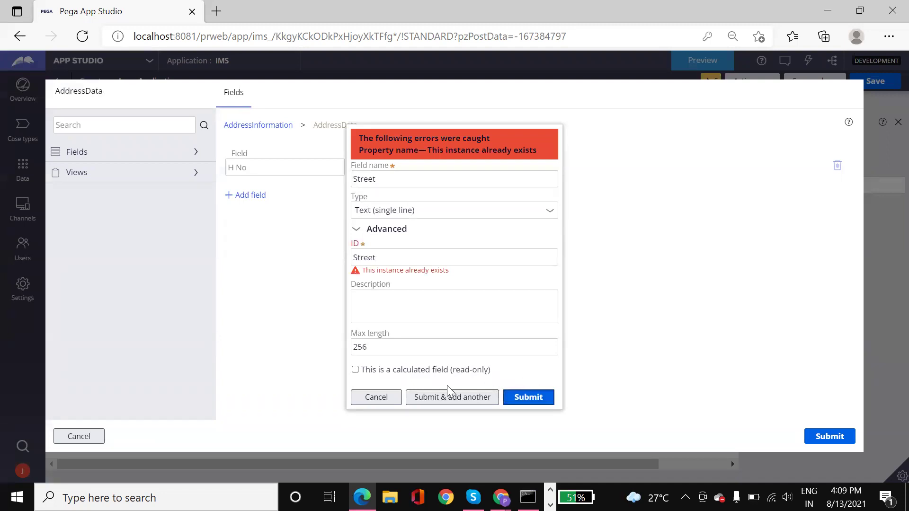
left_click(418, 398)
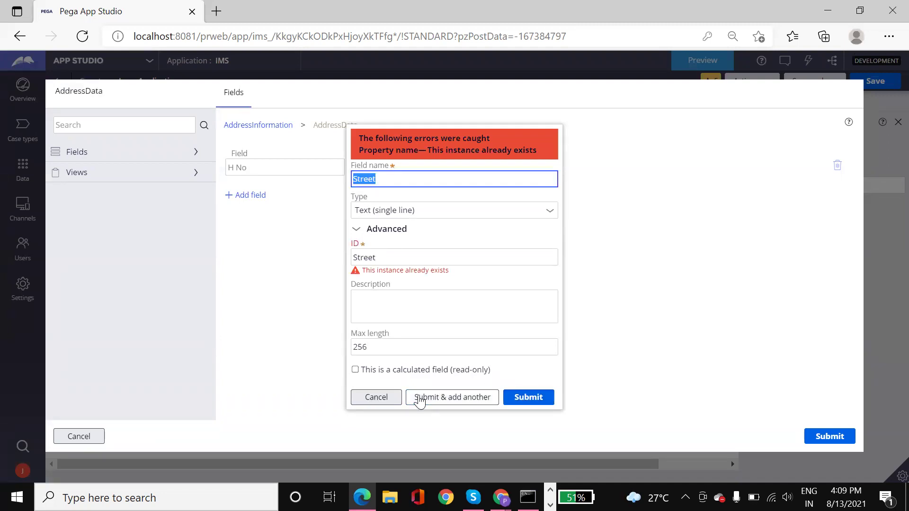
left_click(404, 401)
left_click(376, 397)
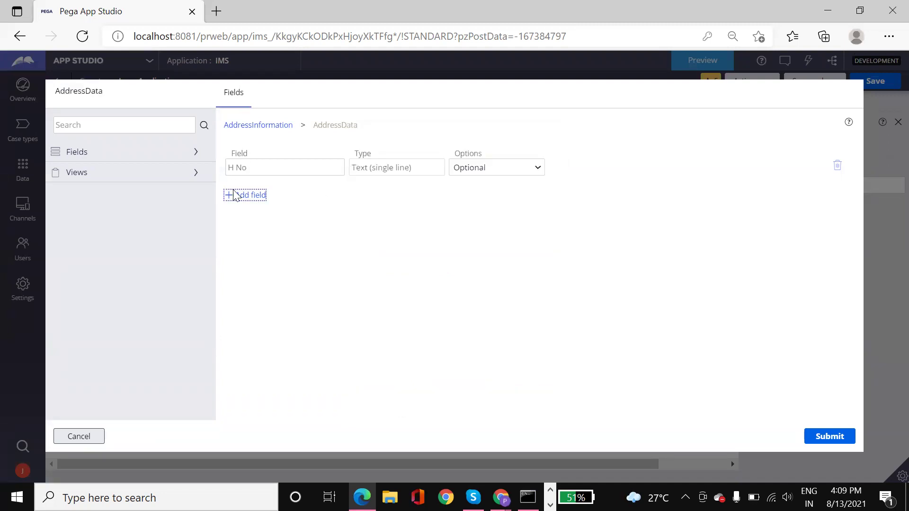
Step: Try to add a single-line text field named PinCode to the AddressData view
left_click(252, 198)
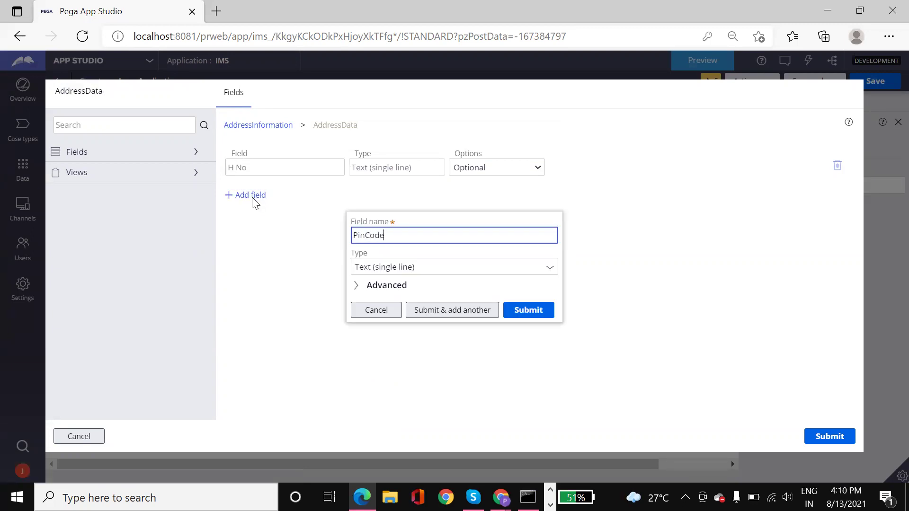
left_click(488, 284)
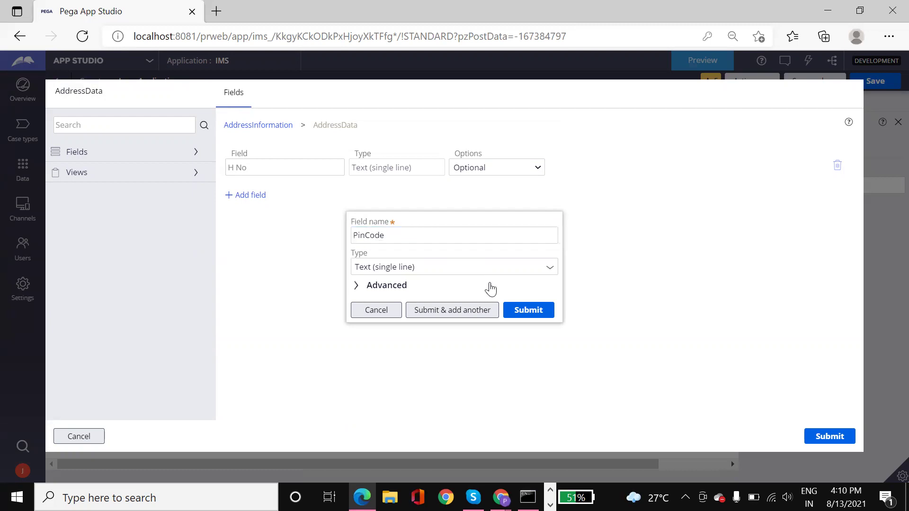
left_click(536, 313)
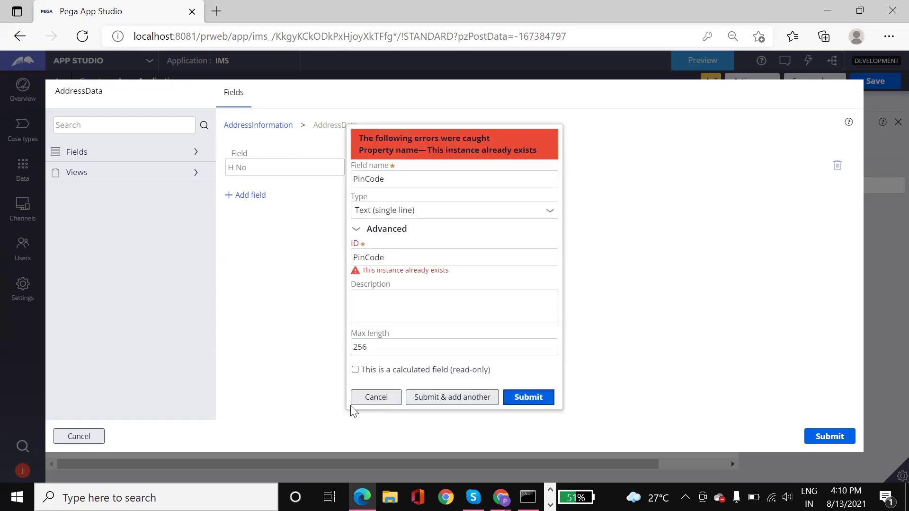
left_click(375, 398)
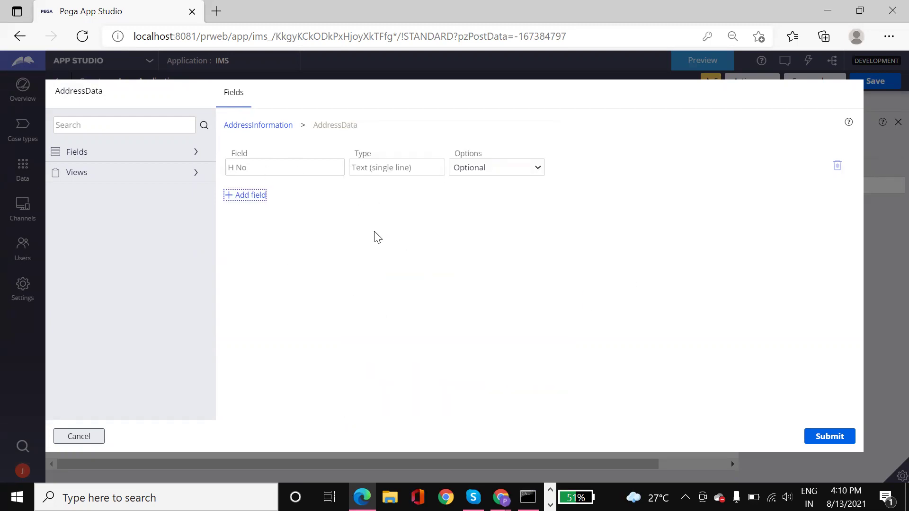
Step: Check the views and fields available to the AddressData view and try to add a single-line text field named State
left_click(108, 165)
left_click(184, 175)
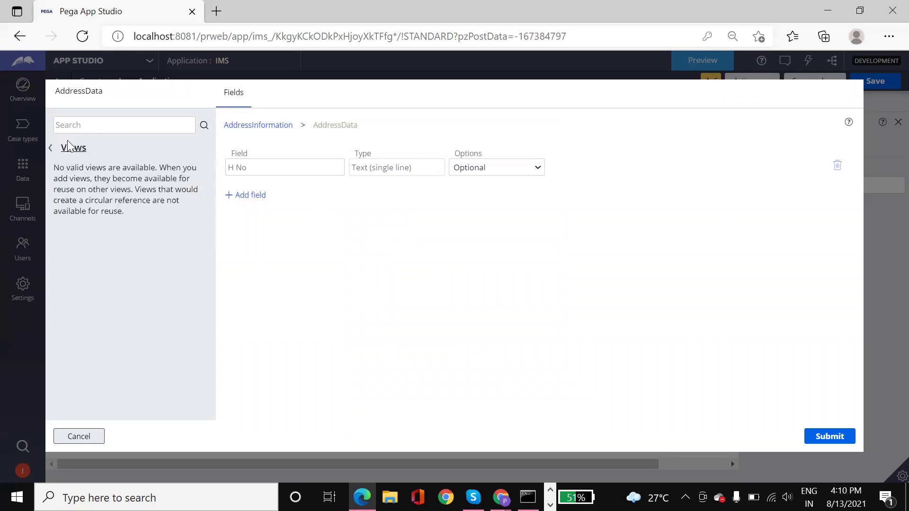
left_click(50, 151)
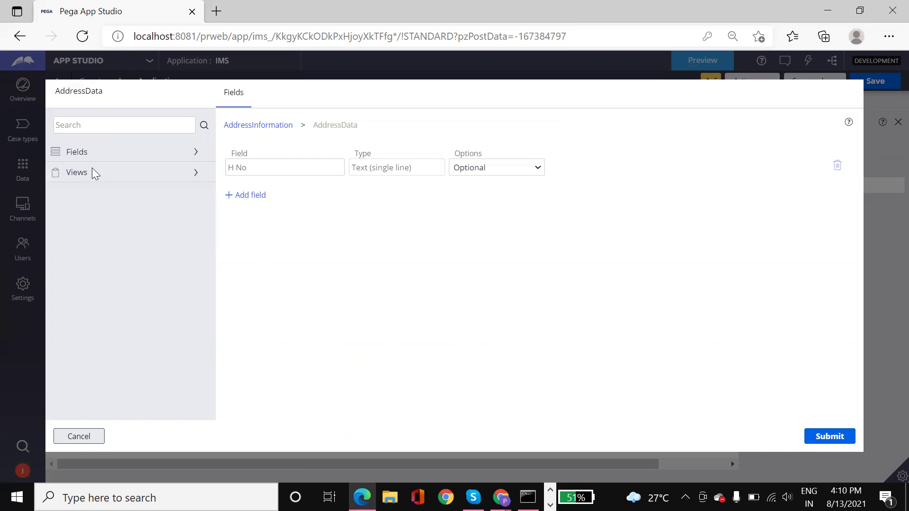
left_click(95, 159)
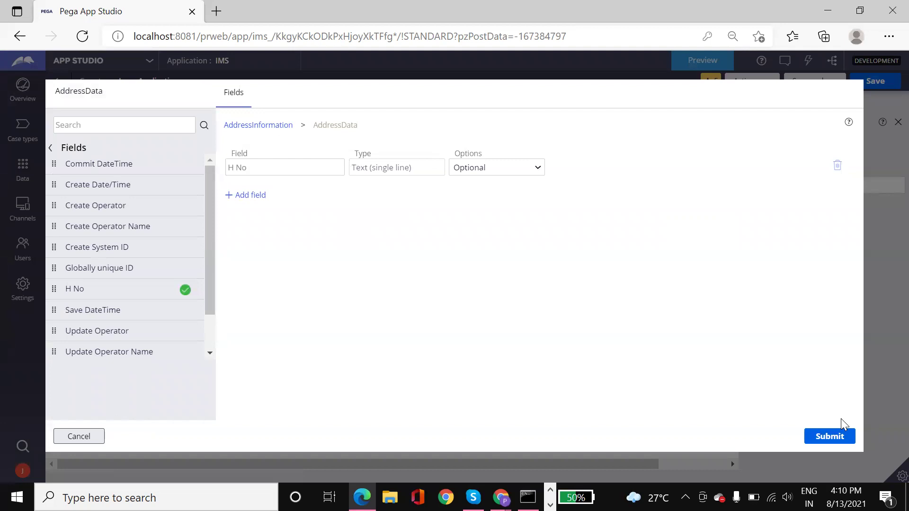
left_click(254, 197)
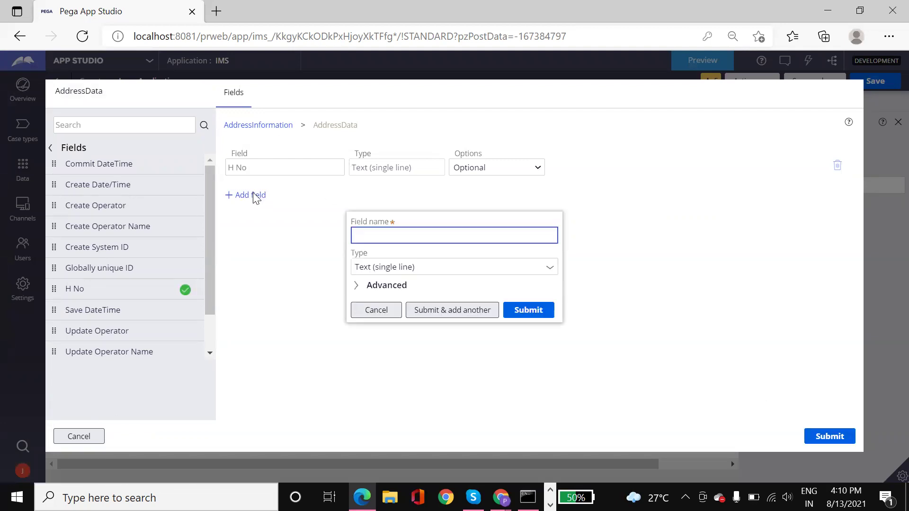
type("State")
left_click(542, 312)
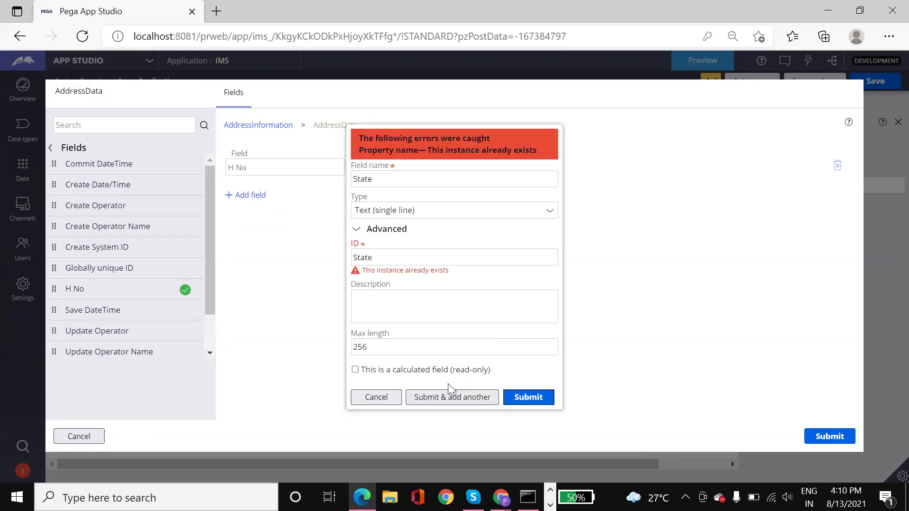
left_click(376, 397)
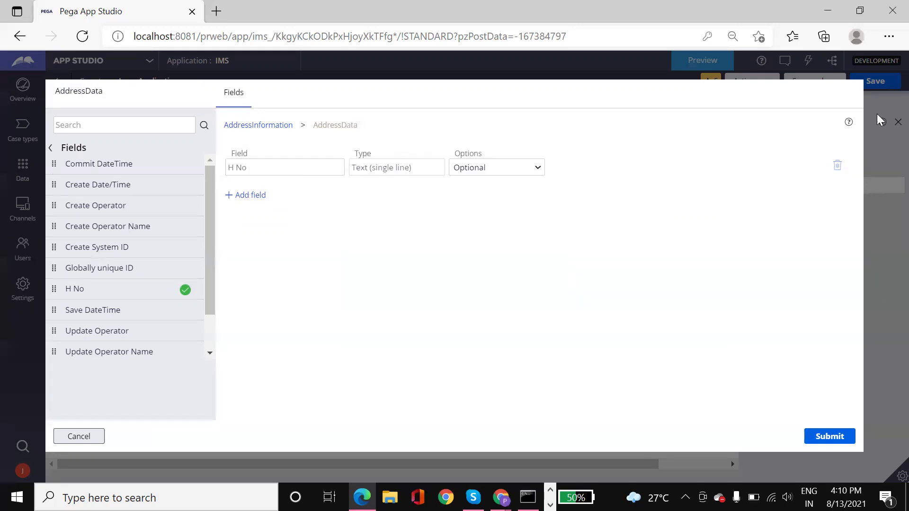
Step: Submit the AddressData view configuration and save the Loan Application case type
left_click(824, 438)
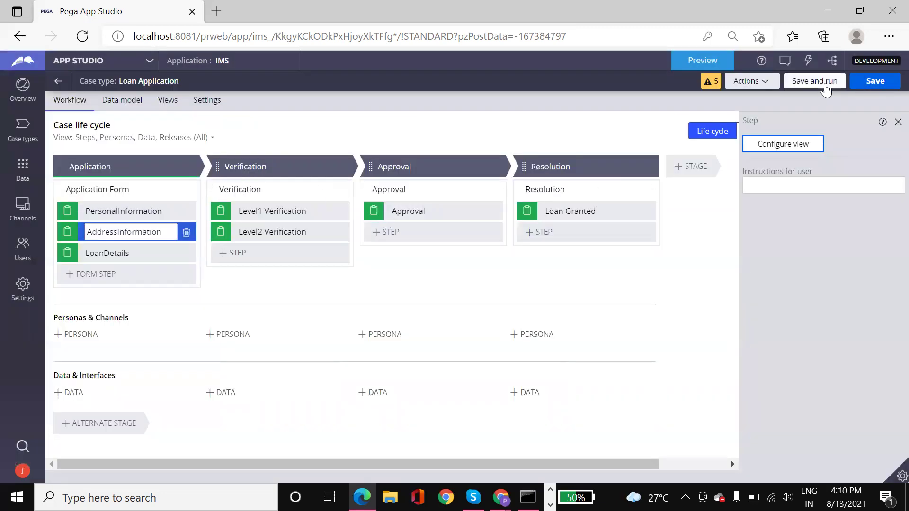
left_click(865, 81)
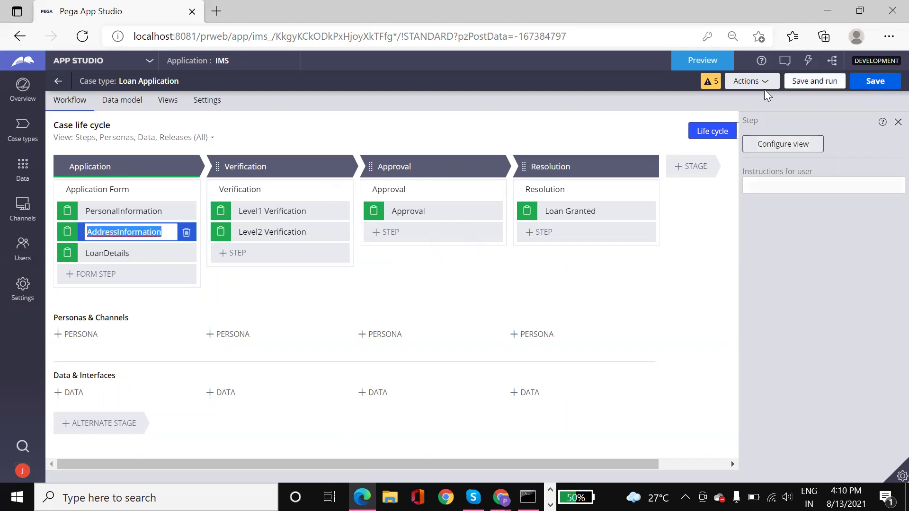
Step: Reopen the AddressData view from the AddressInformation step and search its available fields for "state"
left_click(785, 145)
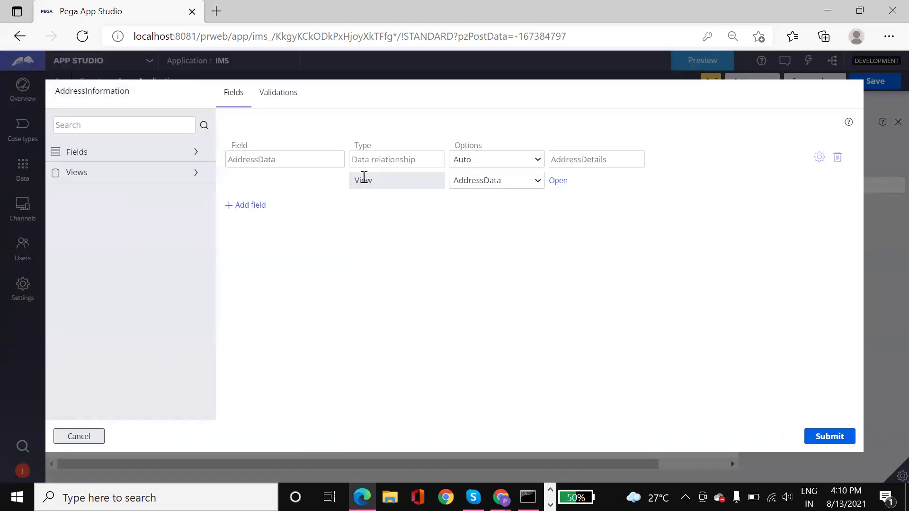
left_click(484, 183)
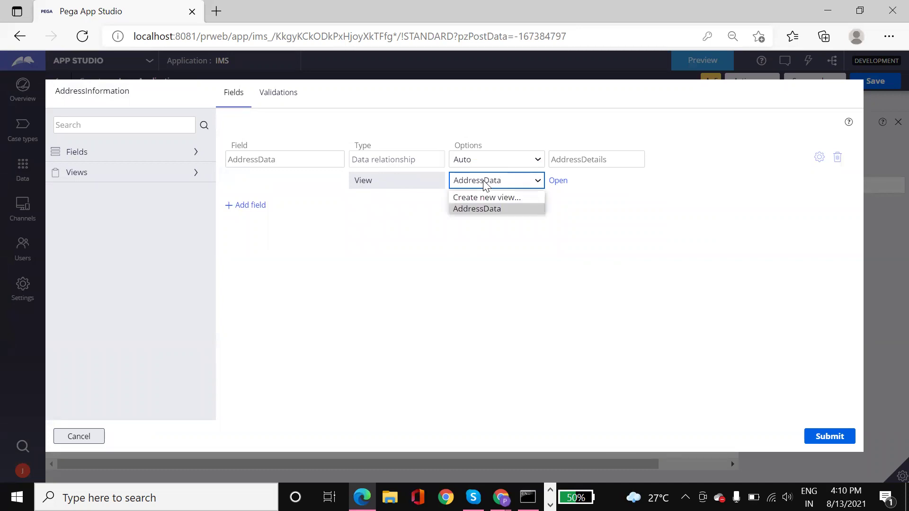
left_click(484, 184)
left_click(558, 182)
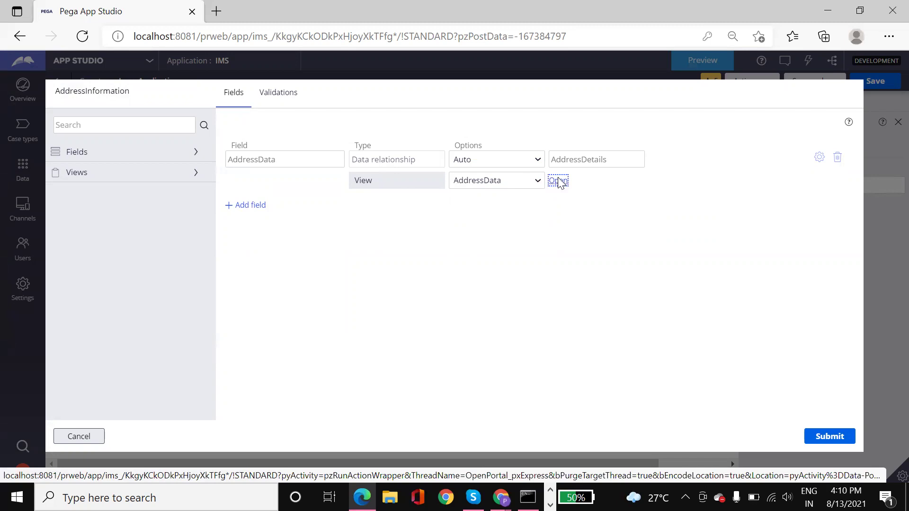
left_click(559, 182)
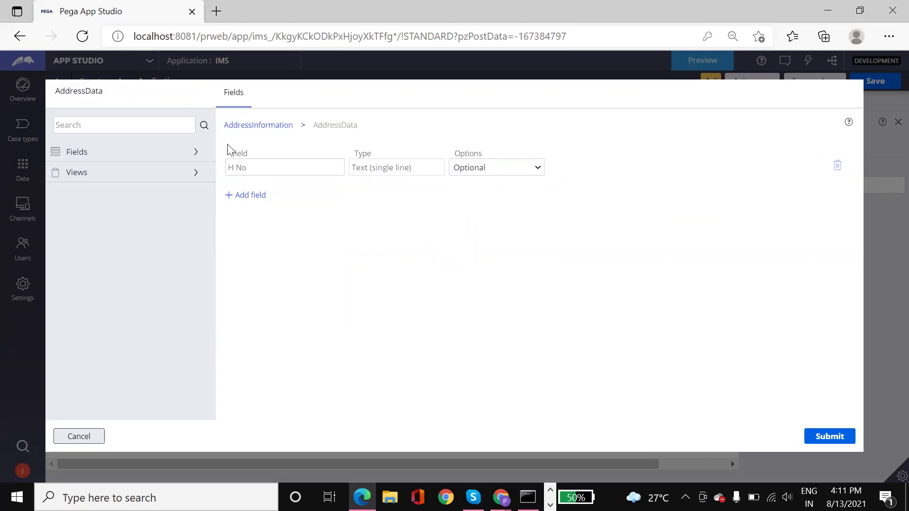
left_click(176, 127)
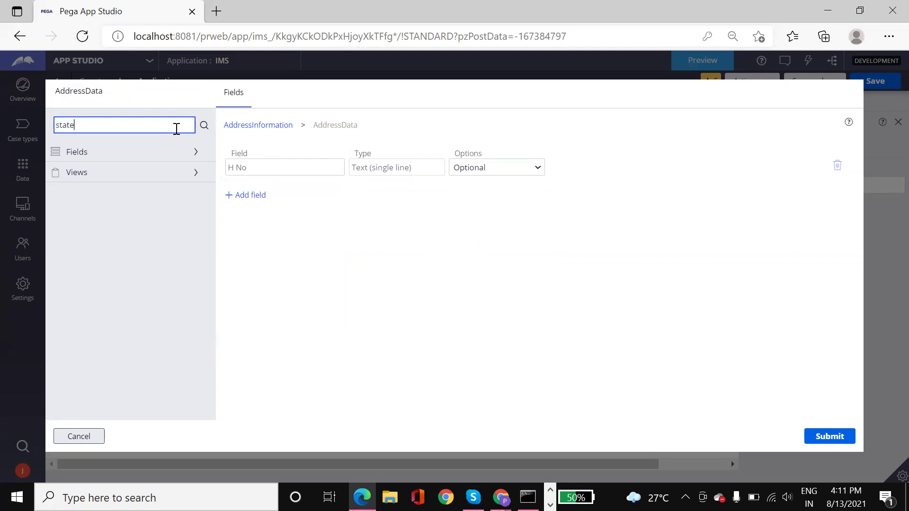
key("Return")
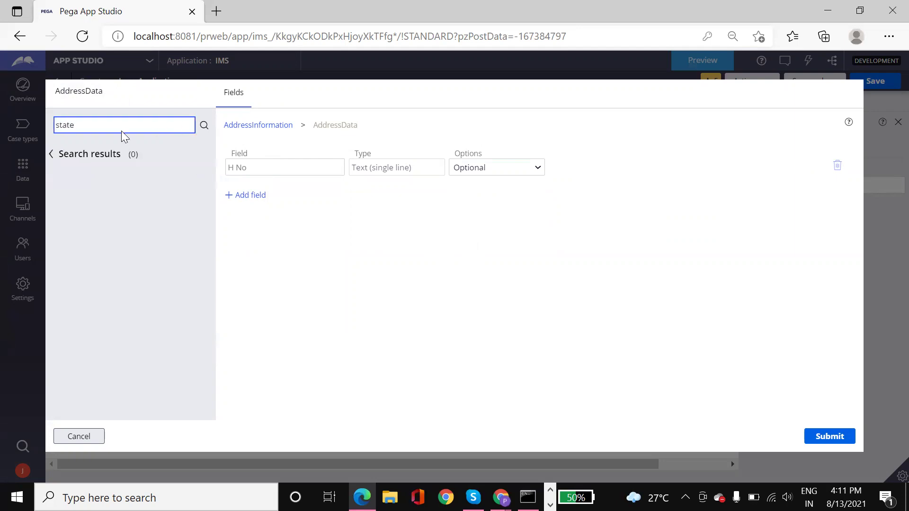
left_click(53, 154)
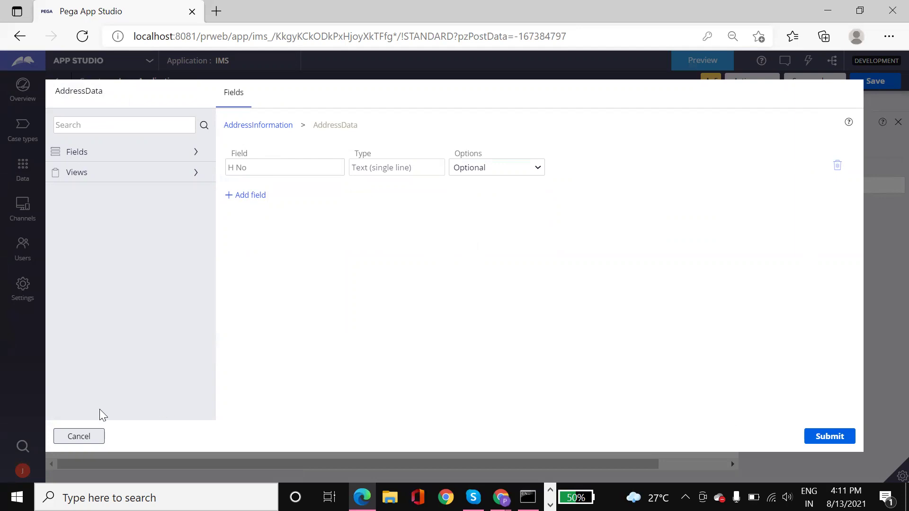
left_click(94, 436)
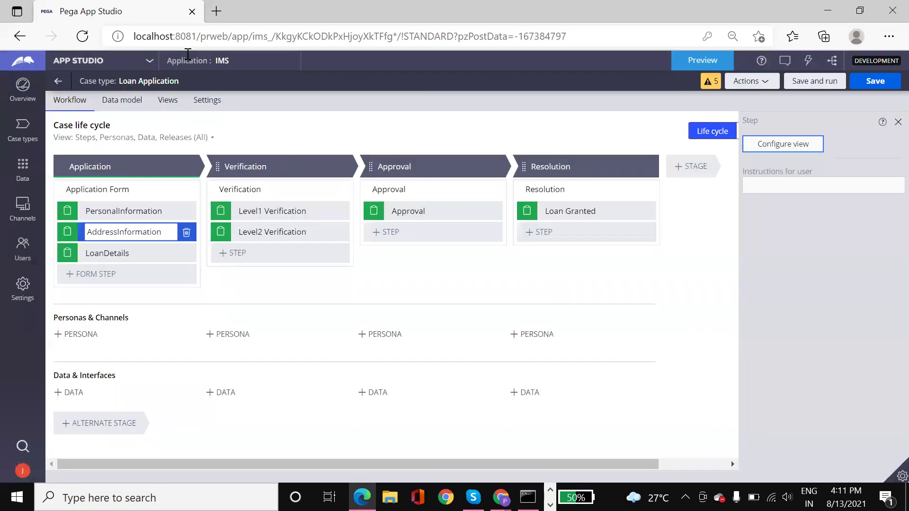
Step: Open the AddressDetails data object and compare its records with its data model fields
left_click(18, 179)
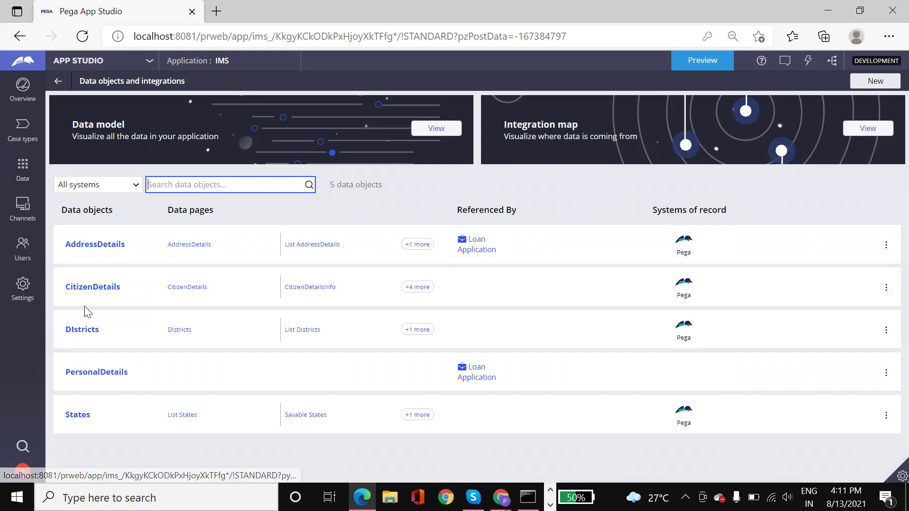
left_click(95, 245)
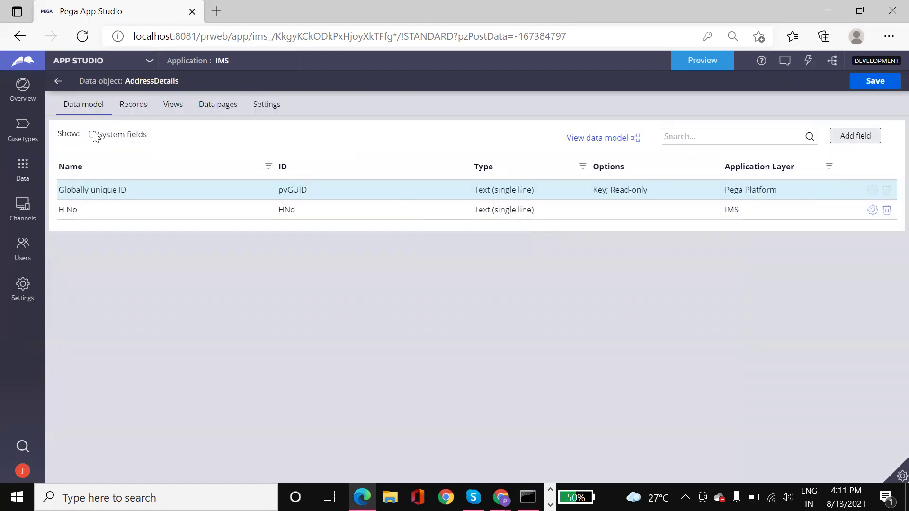
left_click(133, 108)
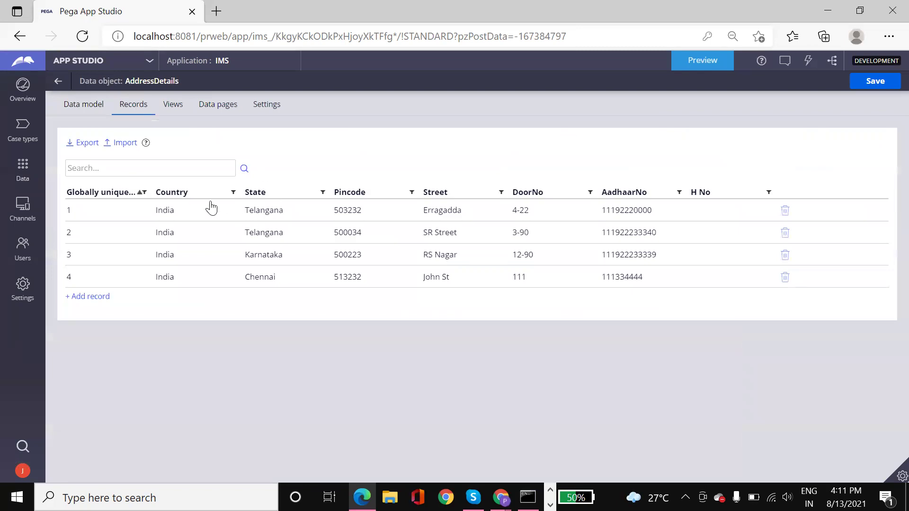
left_click(91, 115)
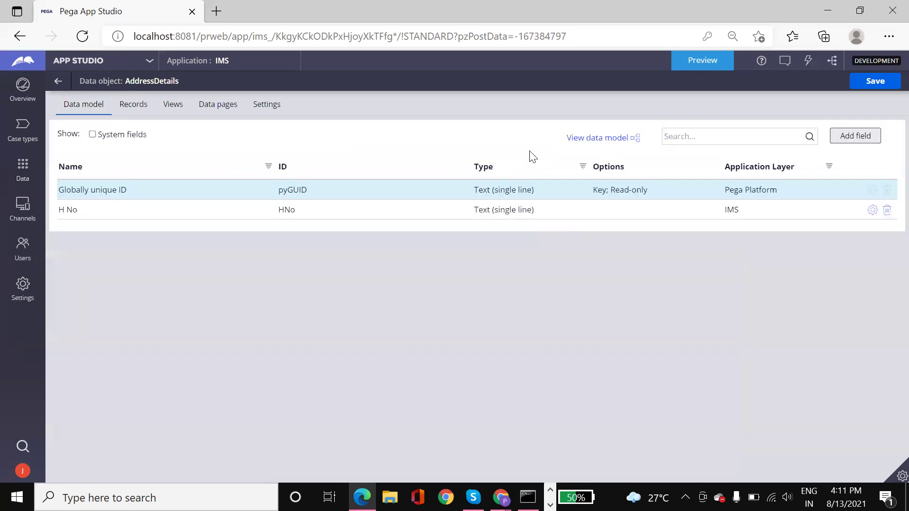
Step: Try to add a single-line text field named PinCode to the AddressDetails data model
left_click(863, 139)
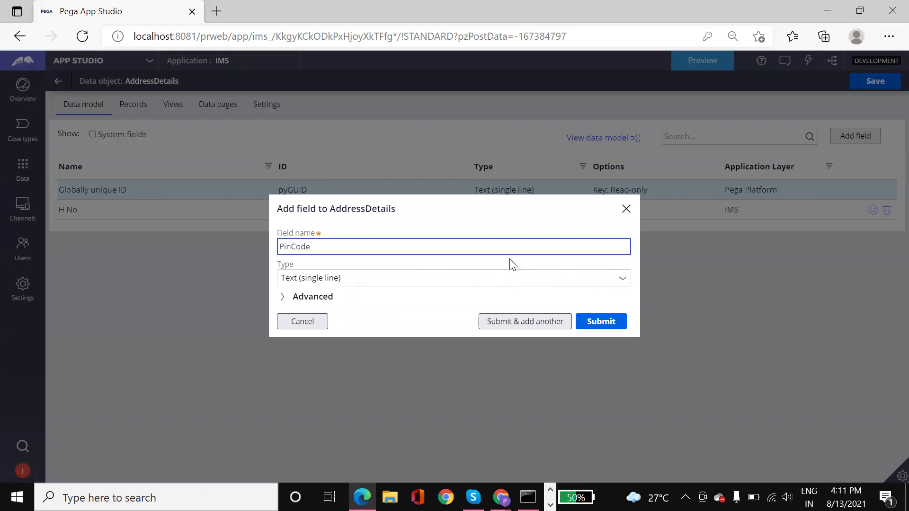
left_click(600, 321)
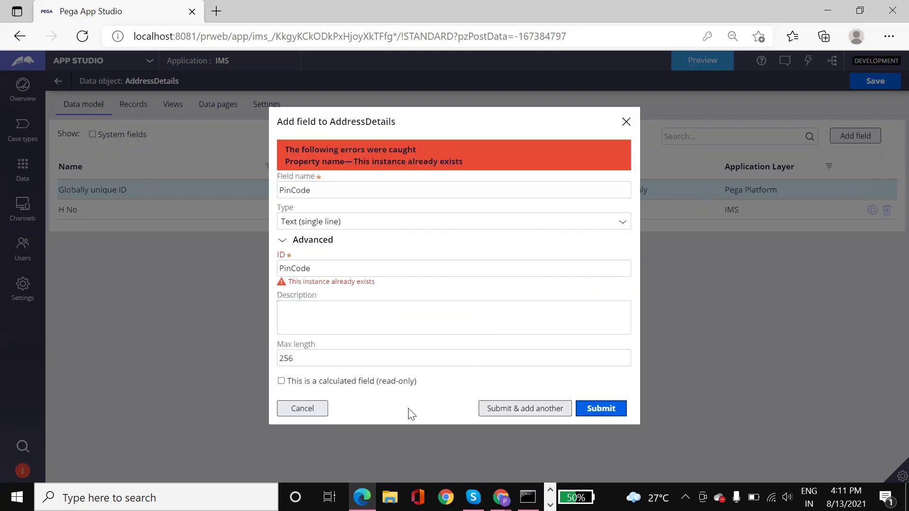
left_click(287, 408)
Step: Examine the AddressDetails data object's records, AddressData view, settings and data model
left_click(120, 110)
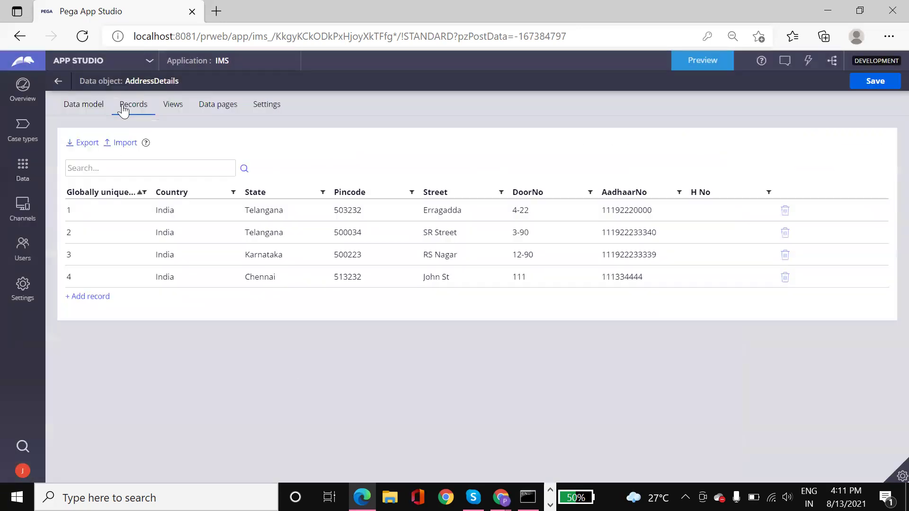
left_click(170, 107)
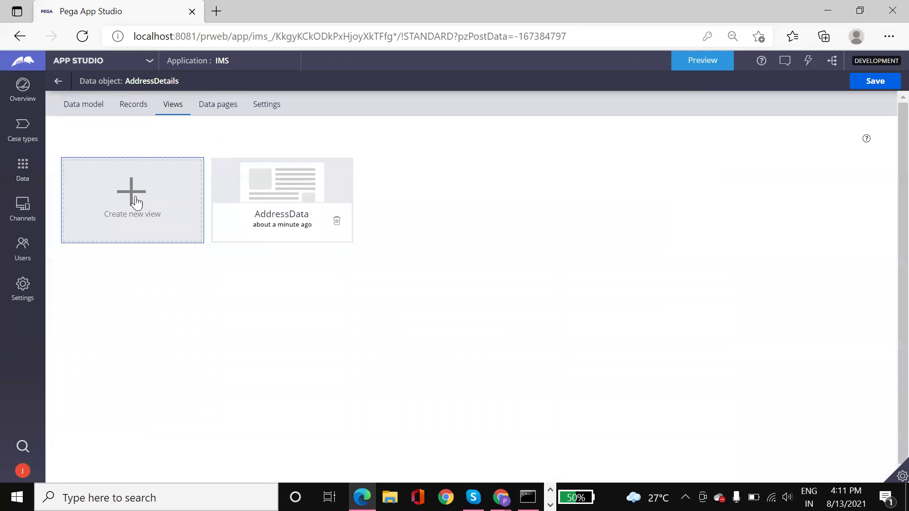
left_click(302, 197)
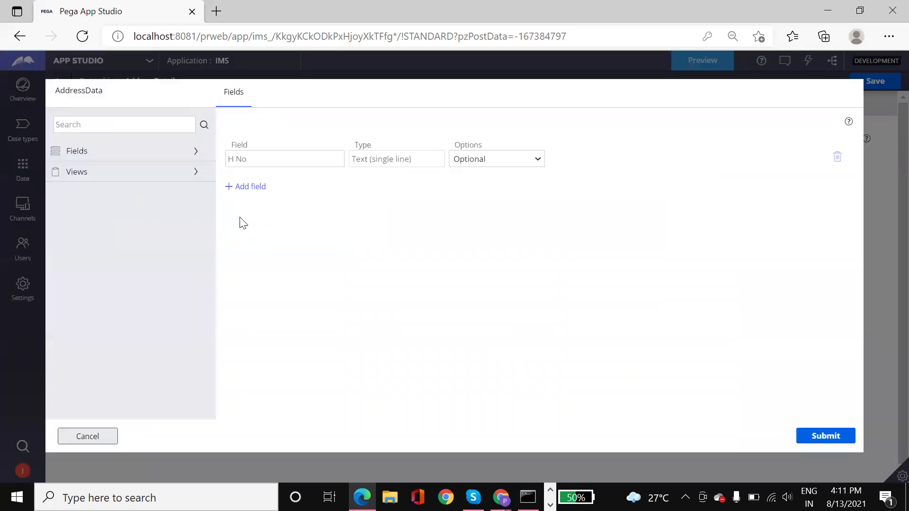
left_click(240, 187)
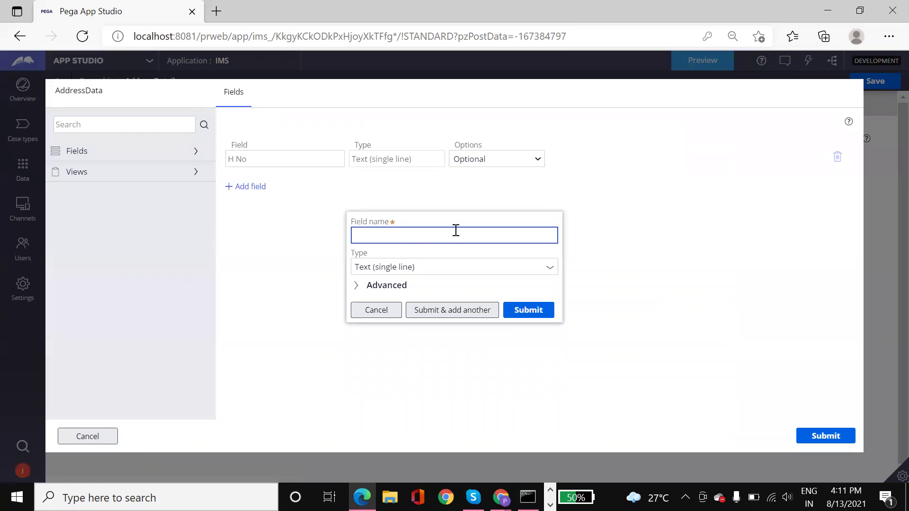
left_click(368, 315)
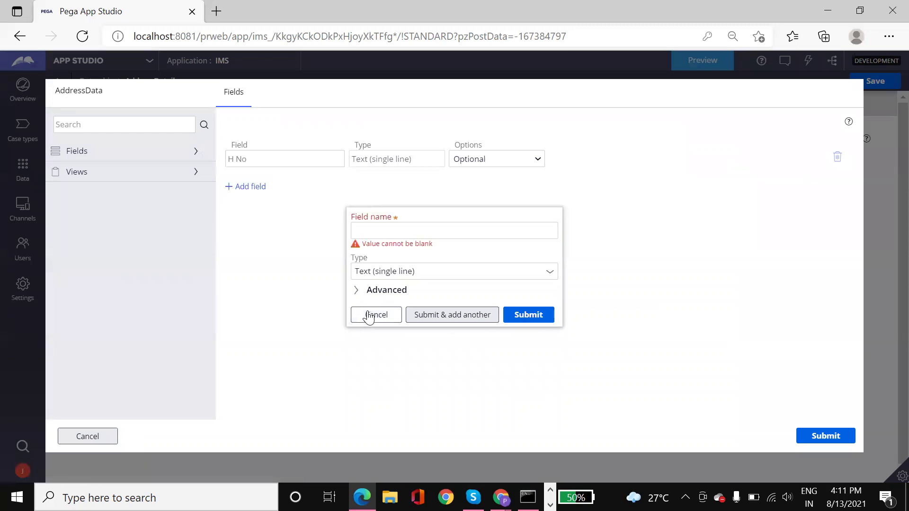
left_click(98, 436)
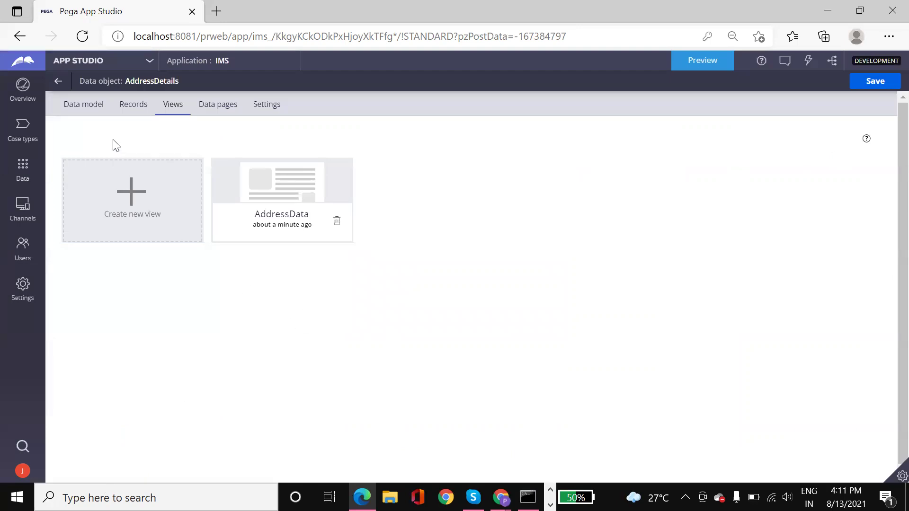
left_click(133, 105)
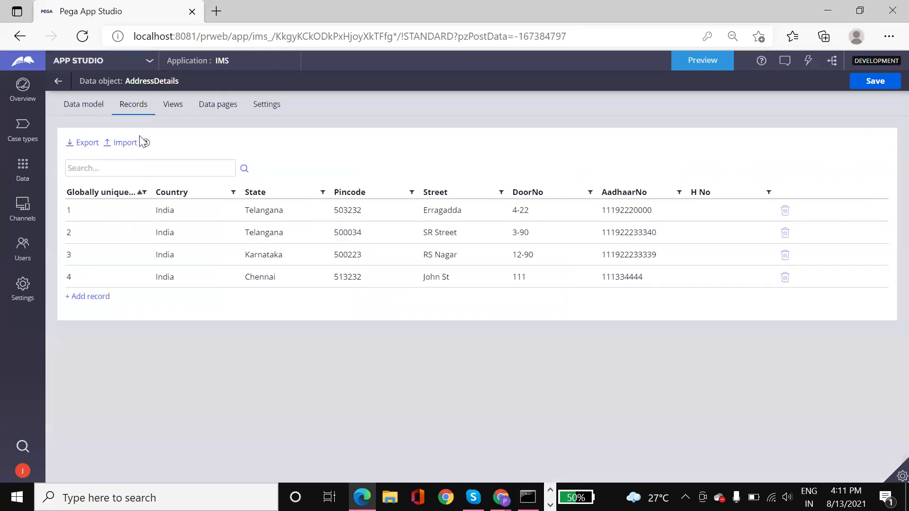
left_click(260, 113)
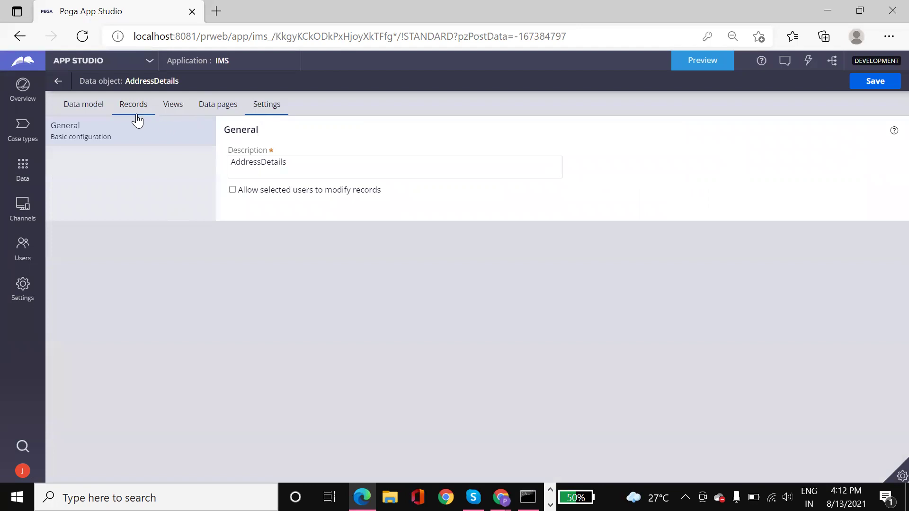
left_click(101, 107)
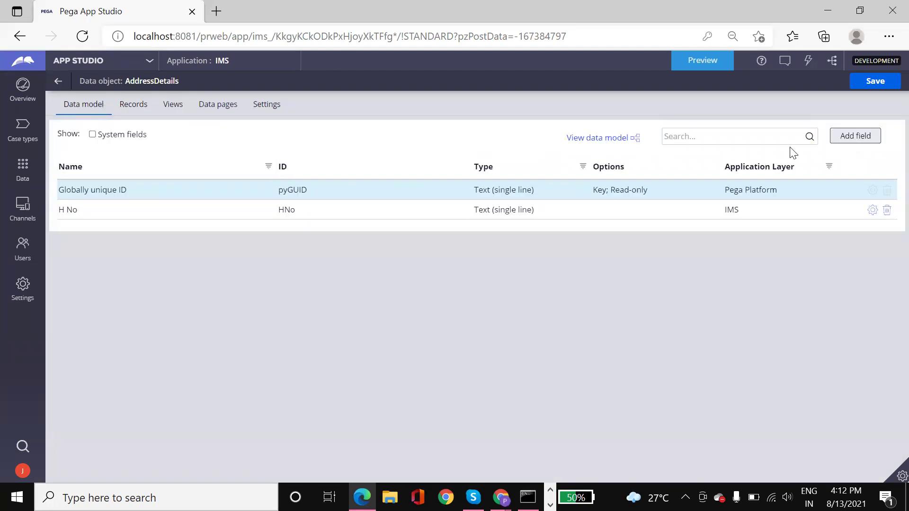
Step: Try to add a single-line text field named State to the AddressDetails data model
left_click(839, 136)
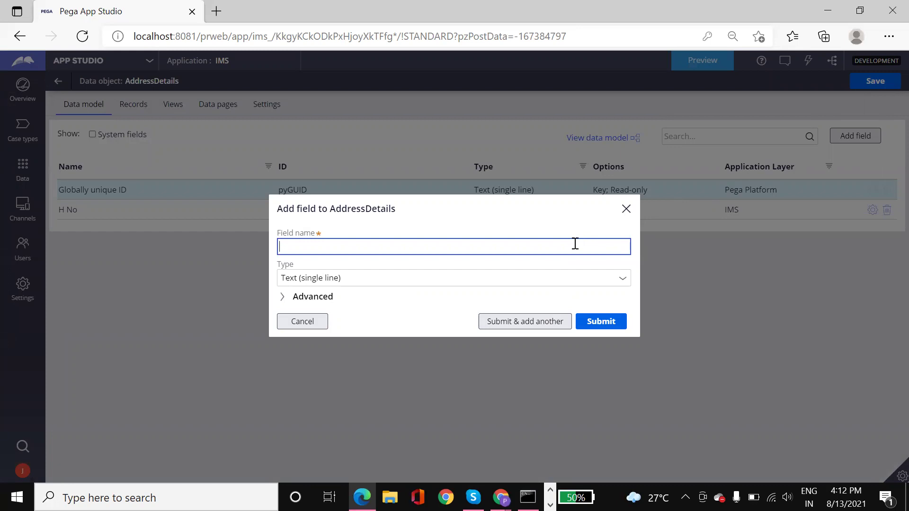
left_click(584, 298)
left_click(614, 321)
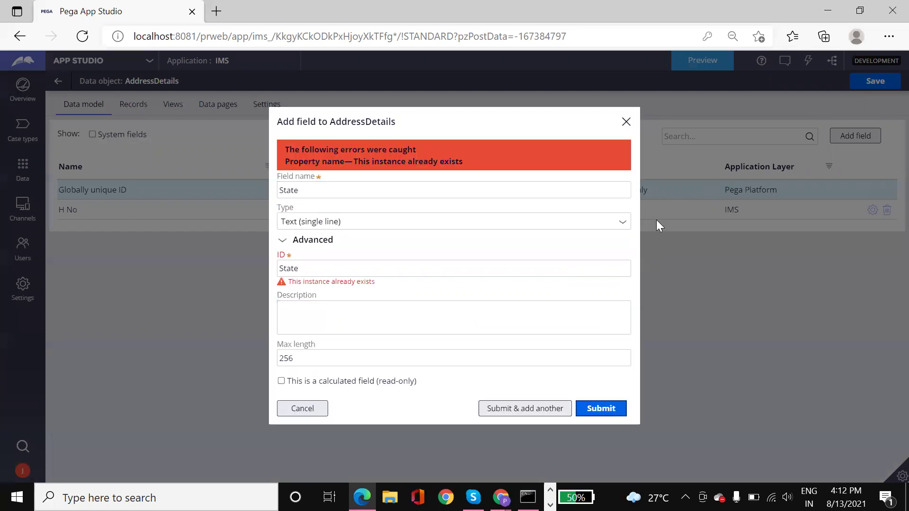
left_click(626, 122)
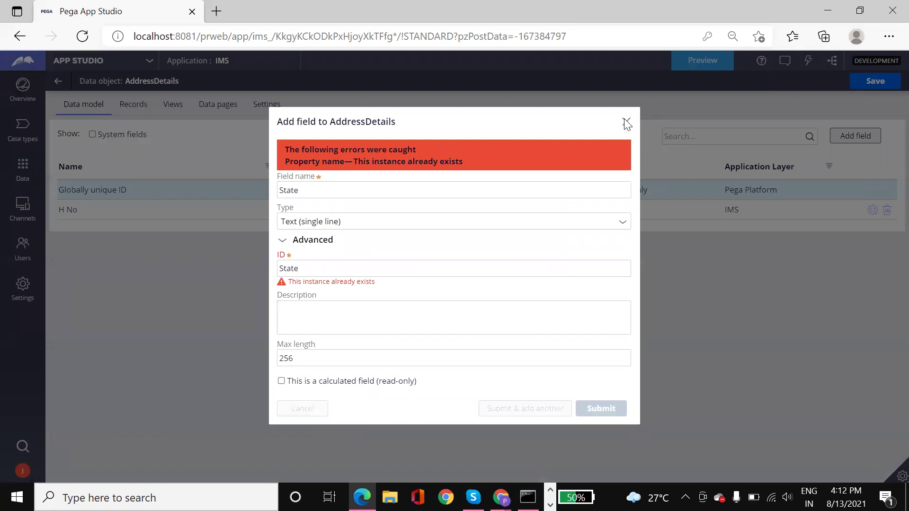
Step: Return to the list of data objects and check the actions available for AddressDetails and the available studios
left_click(65, 82)
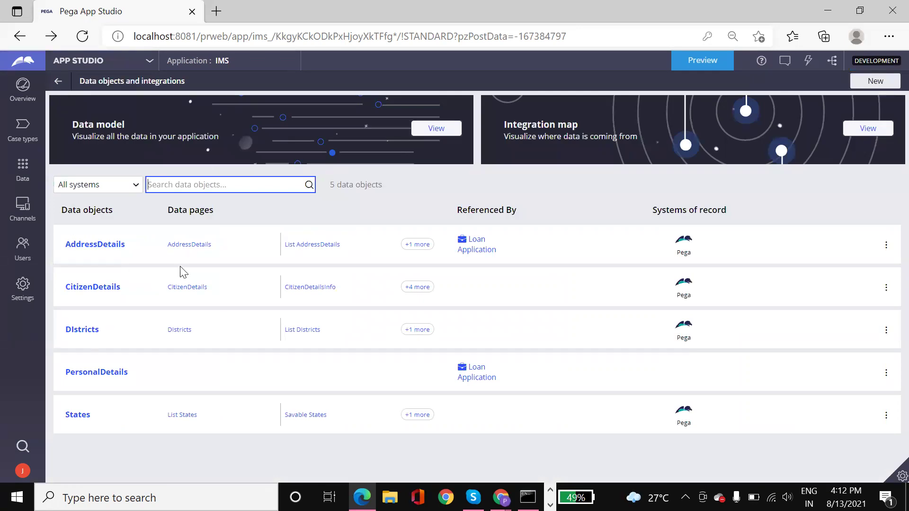
left_click(821, 213)
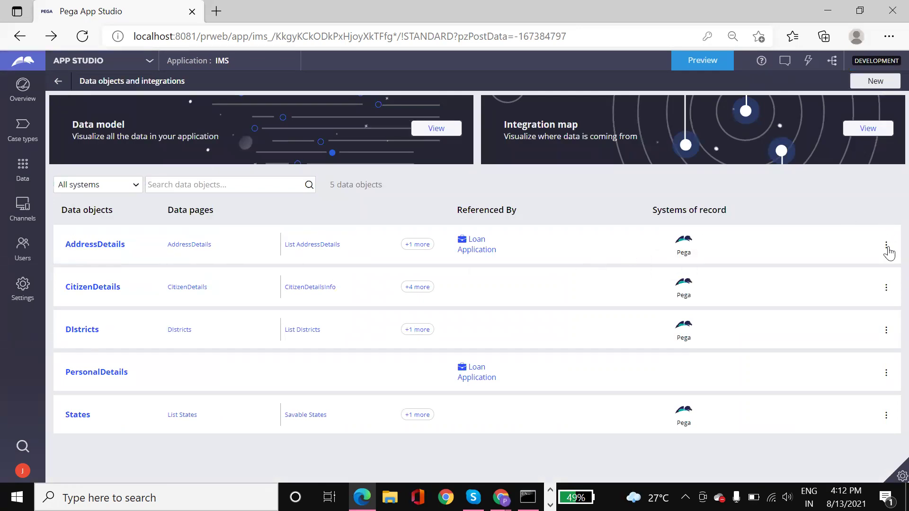
left_click(887, 247)
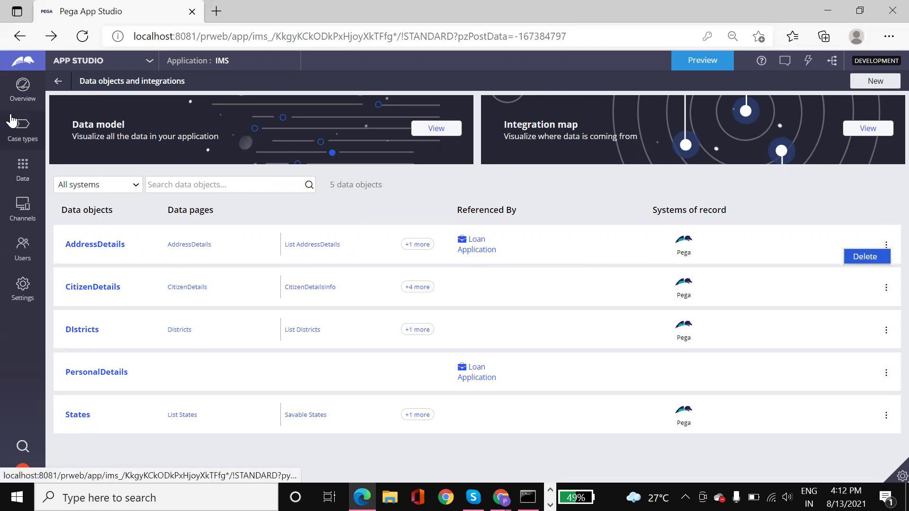
left_click(84, 59)
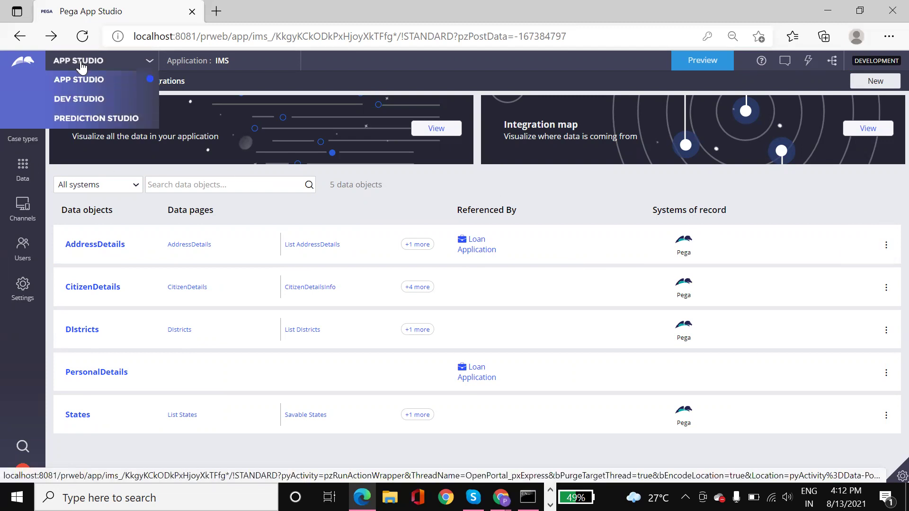
left_click(216, 80)
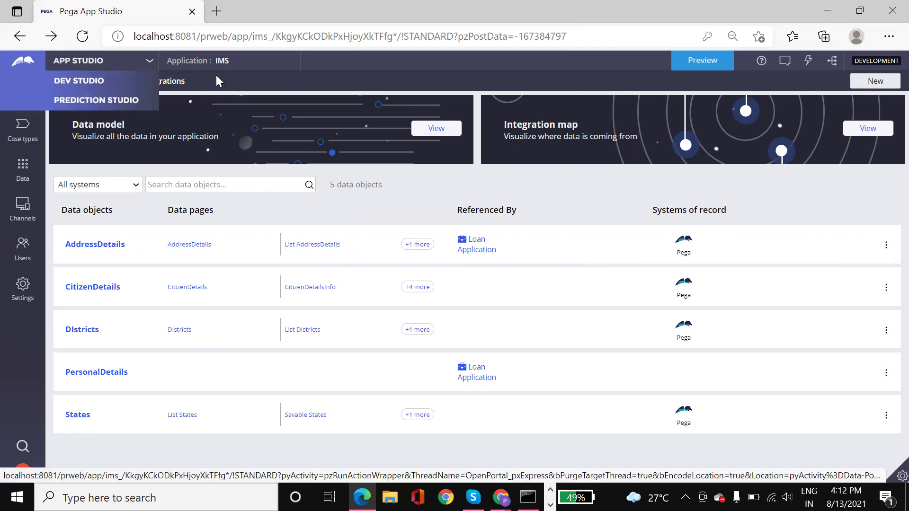
Step: Open the Loan Application case type, then save and run it
left_click(6, 129)
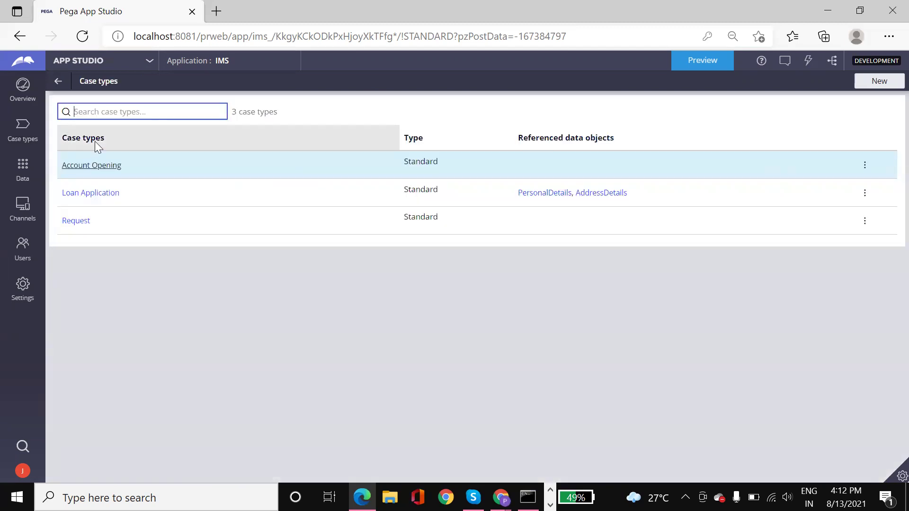
left_click(81, 194)
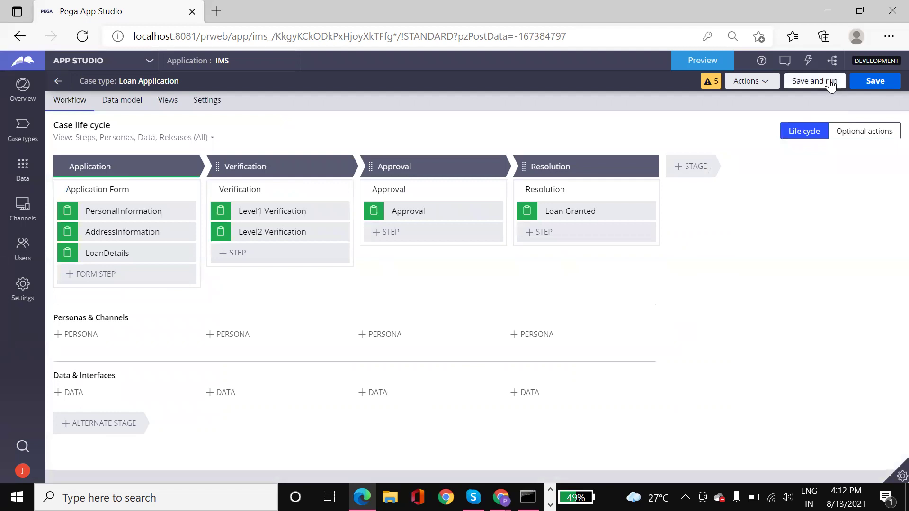
left_click(814, 81)
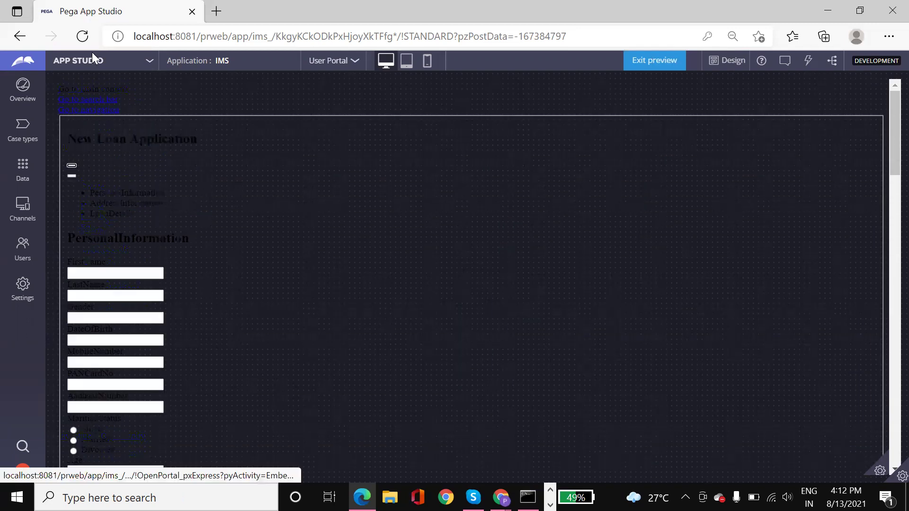
Step: Switch to Dev Studio and create a new Loan Application case
left_click(85, 64)
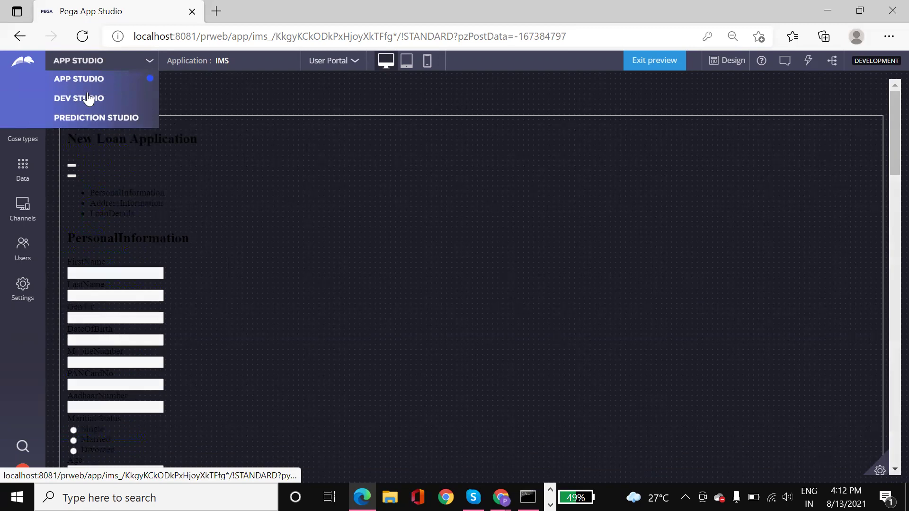
left_click(64, 97)
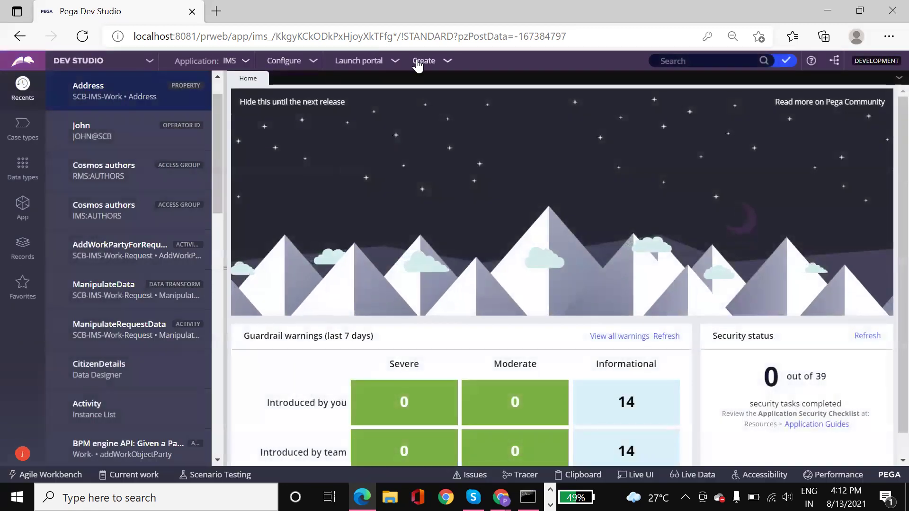
left_click(426, 67)
mouse_move(468, 75)
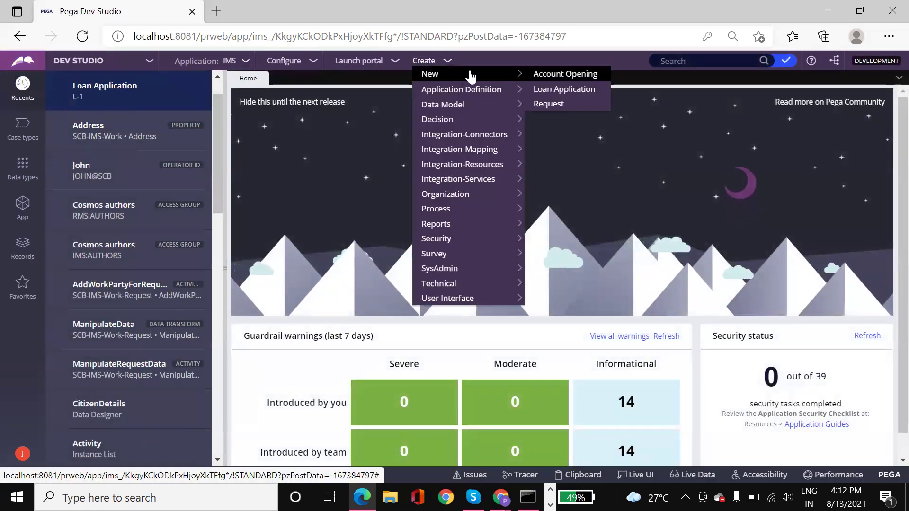
left_click(554, 93)
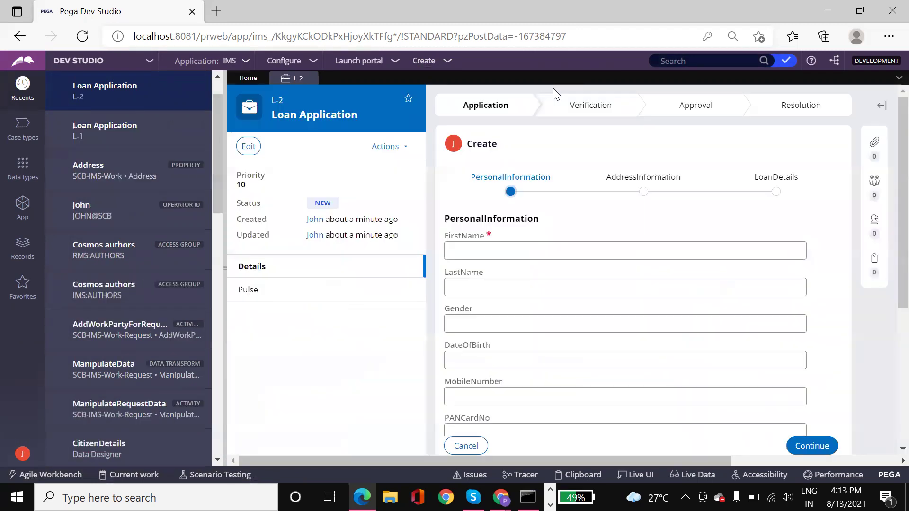
Step: Review the PersonalInformation form of the new case and check the required FirstName field by leaving it blank
scroll(494, 232, "down", 5)
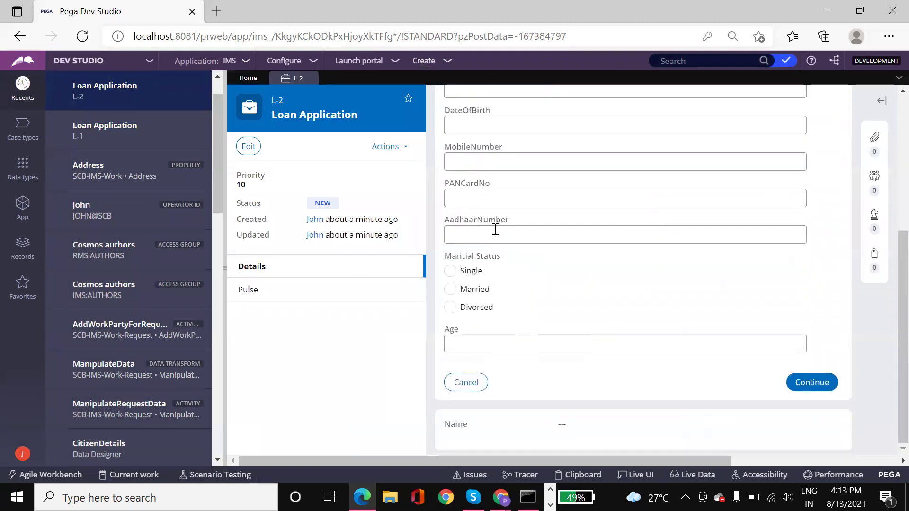
scroll(495, 229, "up", 5)
scroll(497, 234, "down", 5)
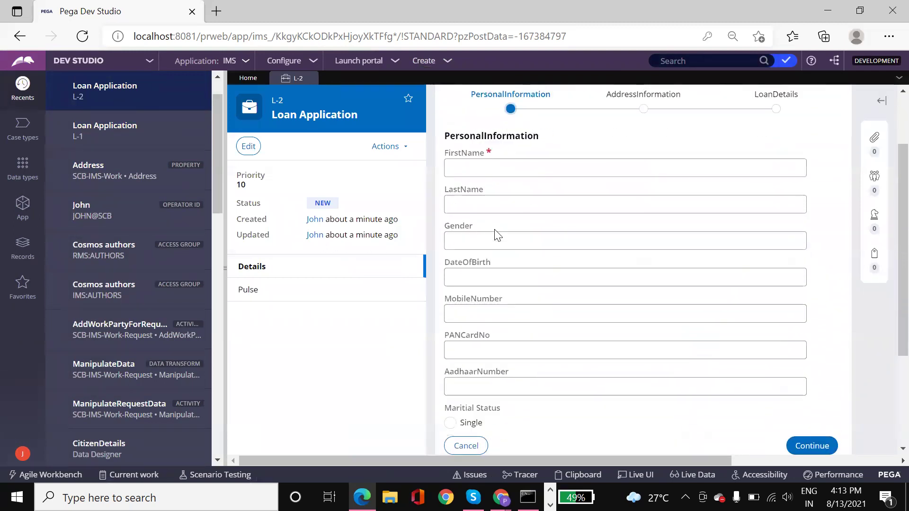
scroll(495, 228, "up", 4)
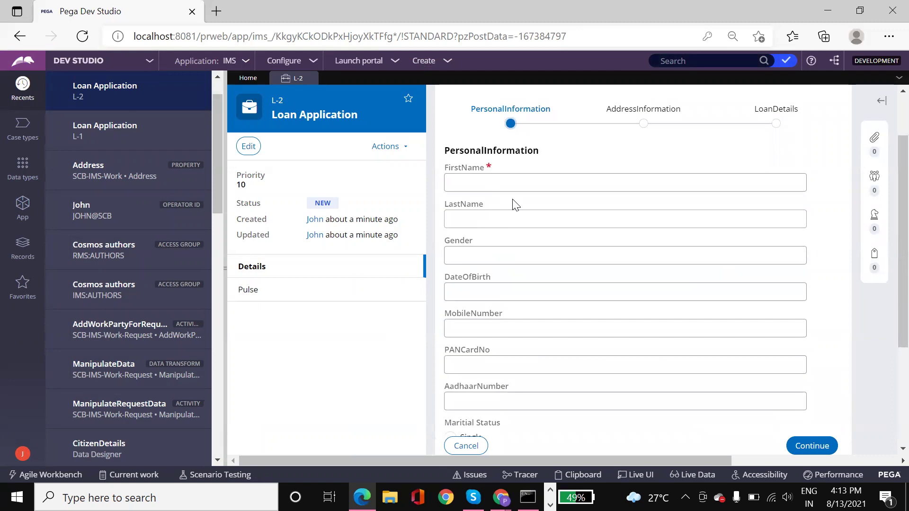
left_click(518, 182)
left_click(710, 164)
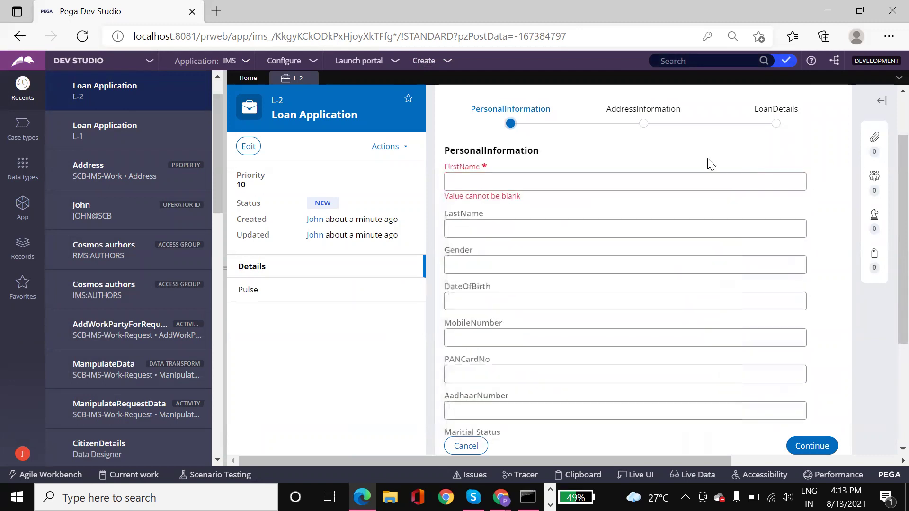
scroll(506, 251, "down", 4)
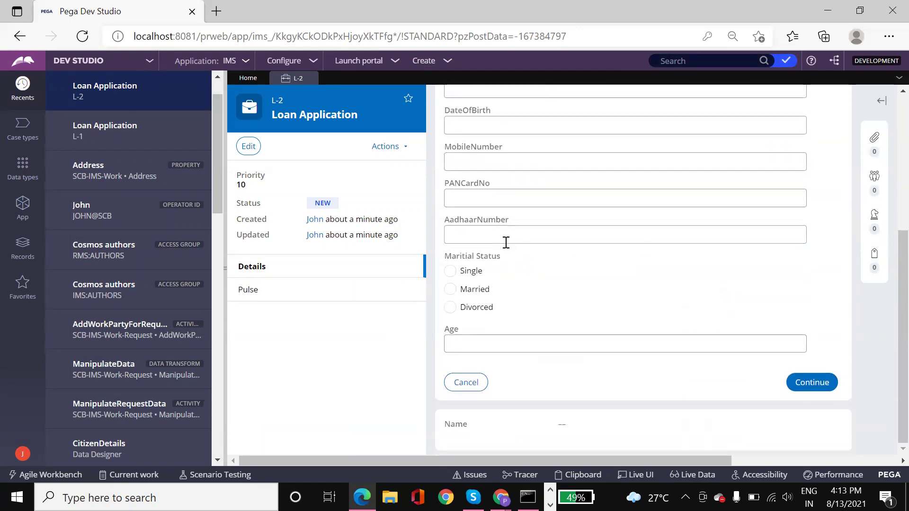
scroll(505, 240, "up", 5)
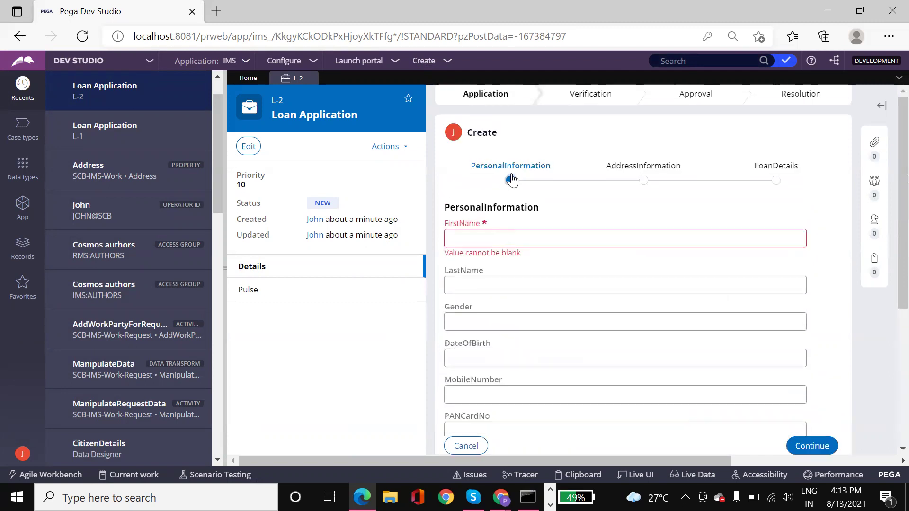
Step: Open the Loan Application case type and view the process flow behind its Application Form
left_click(22, 137)
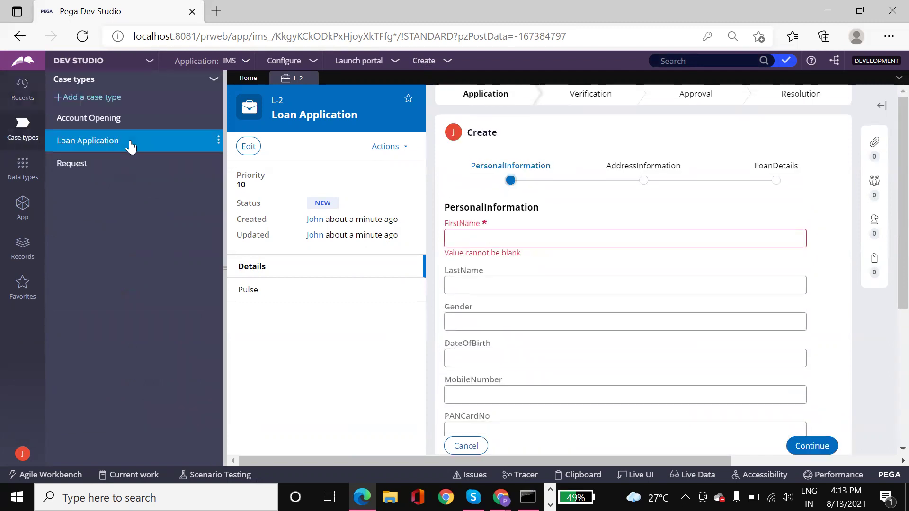
left_click(90, 142)
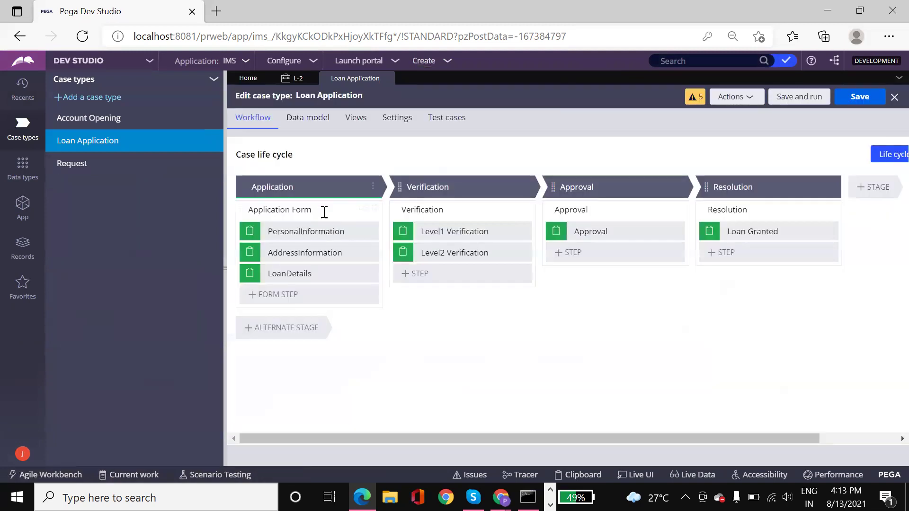
left_click(325, 211)
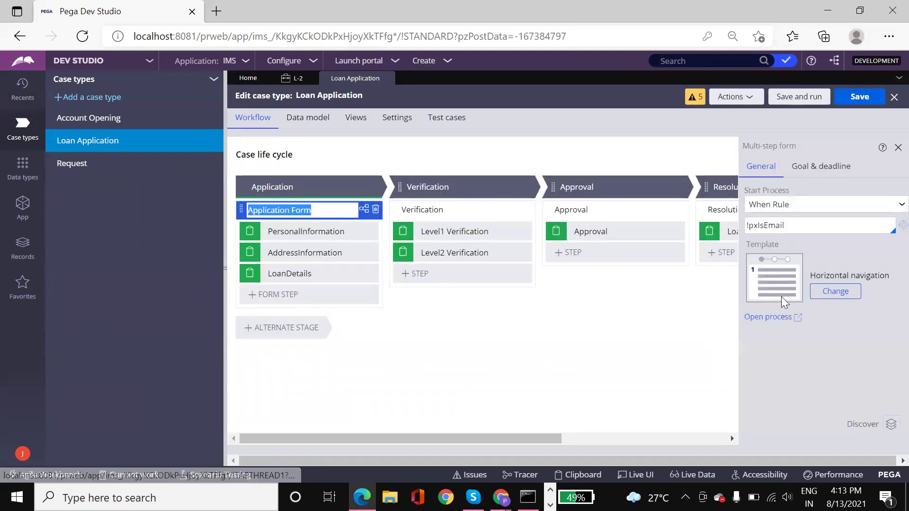
left_click(768, 316)
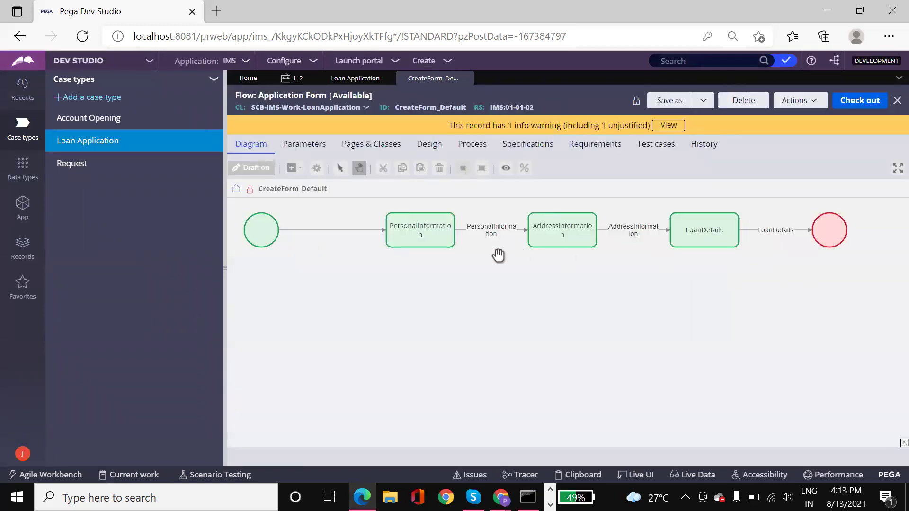
Step: Open the Create flow action of the PersonalInformation assignment and the section it references
double_click(557, 231)
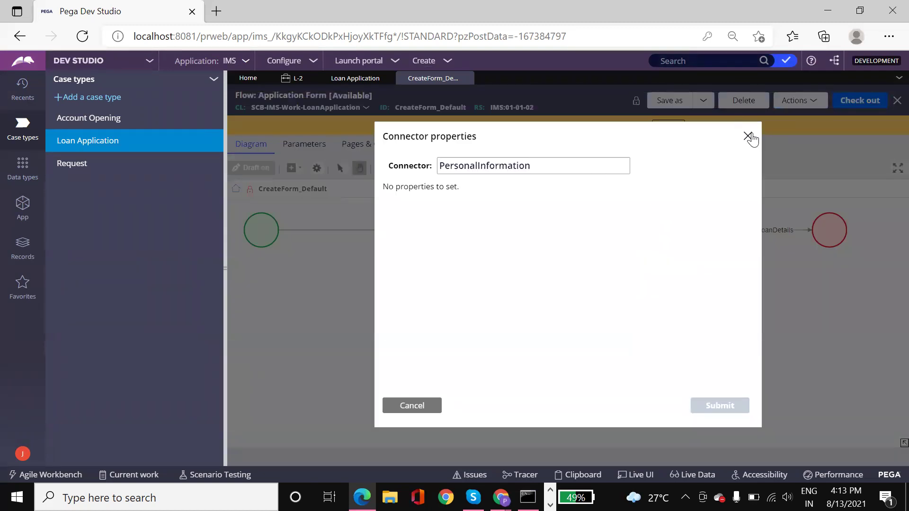
left_click(748, 137)
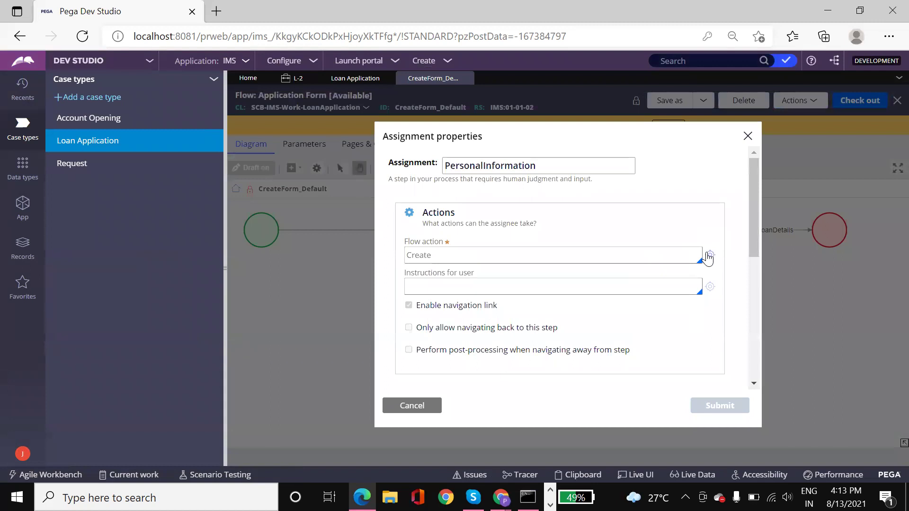
left_click(710, 256)
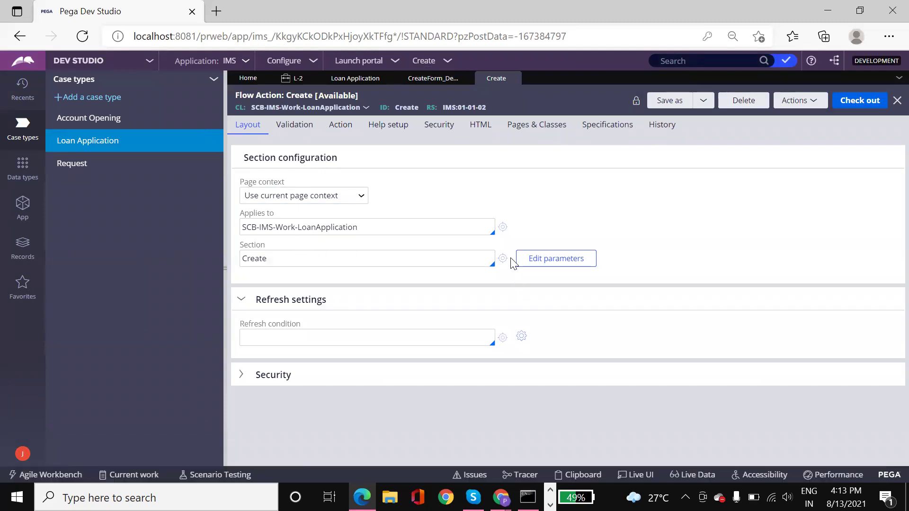
left_click(503, 259)
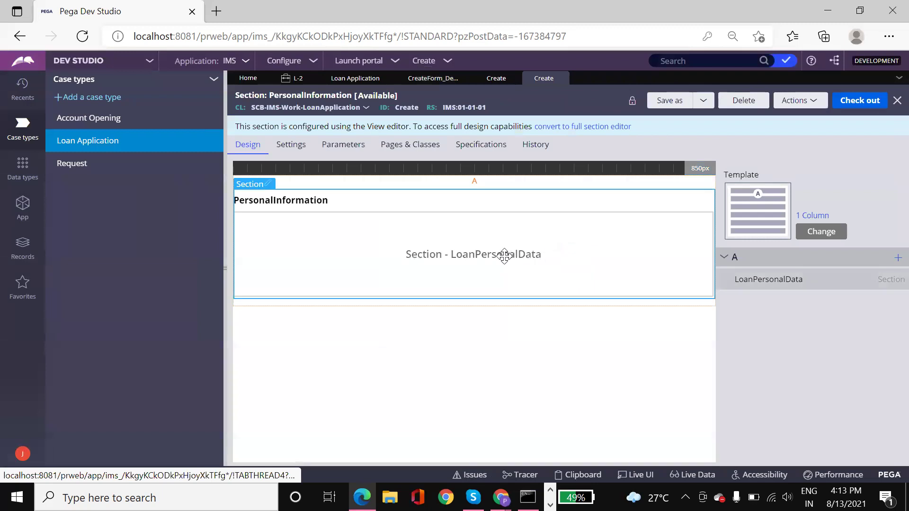
Step: Open the embedded LoanPersonalData section and examine its fields from FirstName through Age
left_click(516, 227)
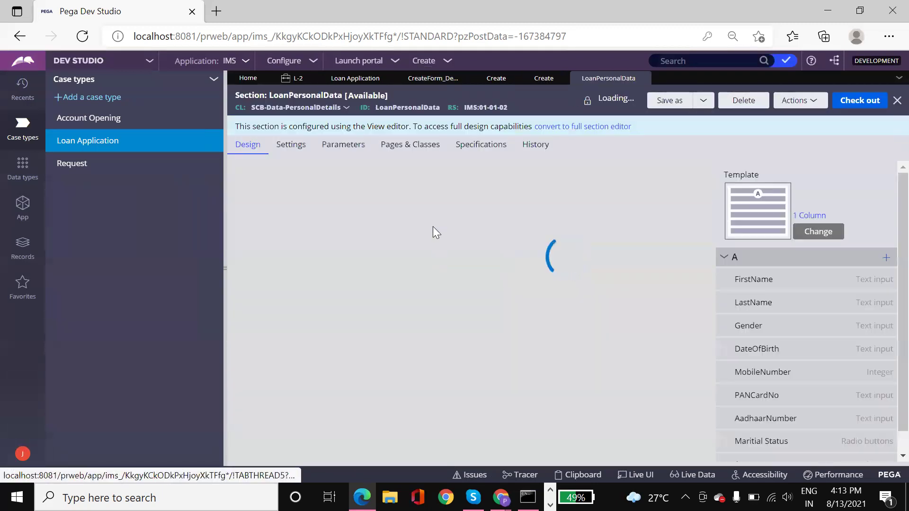
scroll(430, 342, "down", 3)
scroll(431, 342, "up", 3)
scroll(431, 342, "down", 3)
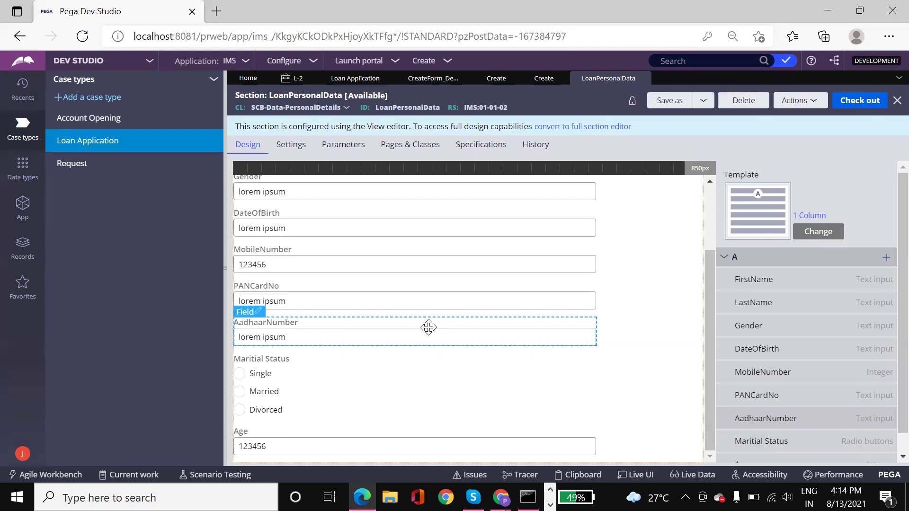
scroll(422, 325, "up", 2)
scroll(416, 230, "down", 2)
scroll(415, 232, "up", 2)
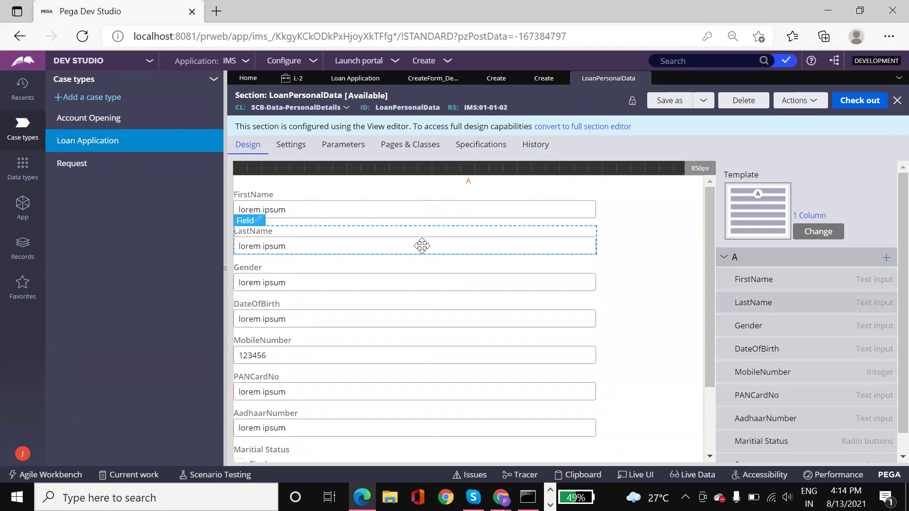
scroll(468, 224, "down", 2)
scroll(468, 225, "up", 2)
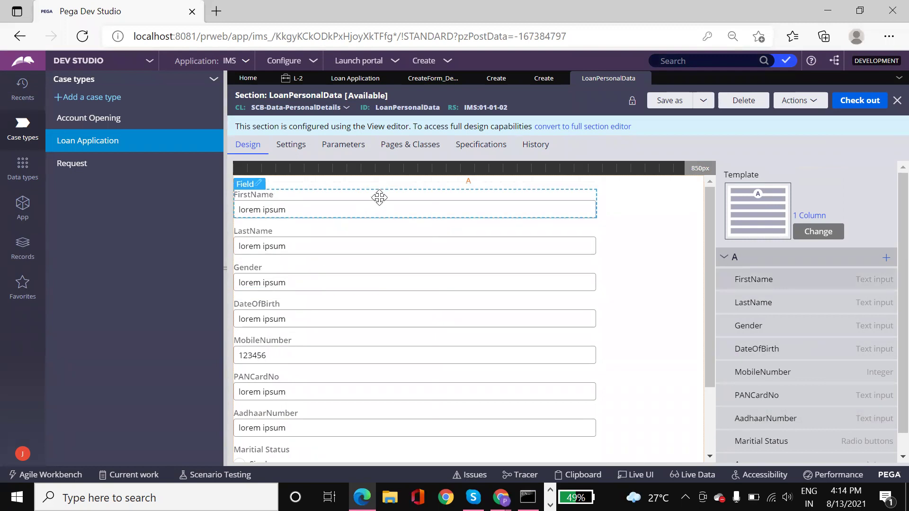
Step: Create a new Loan Application case from Dev Studio and review its PersonalInformation form from FirstName through Age
left_click(537, 77)
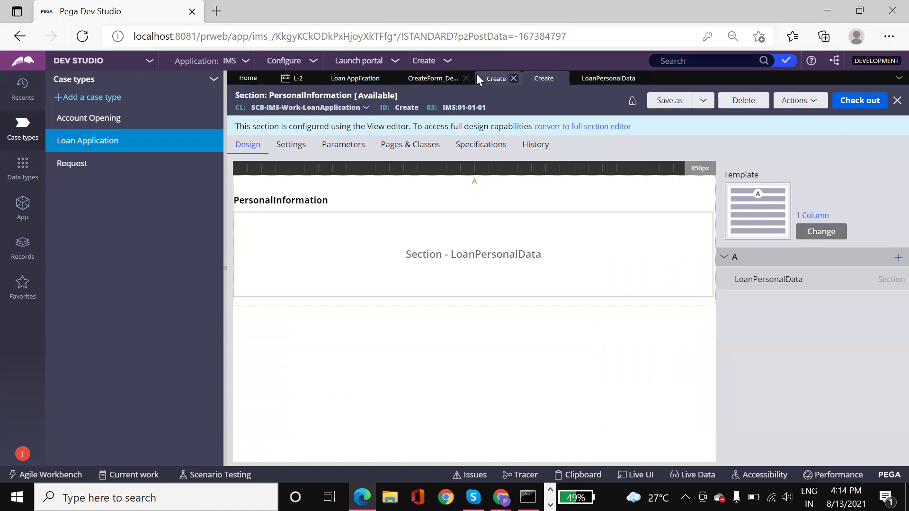
mouse_move(425, 56)
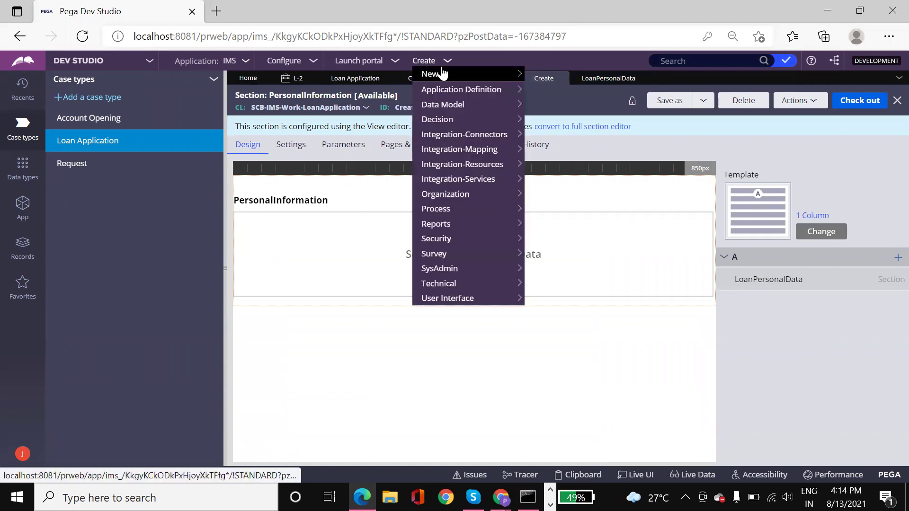
mouse_move(442, 74)
left_click(559, 89)
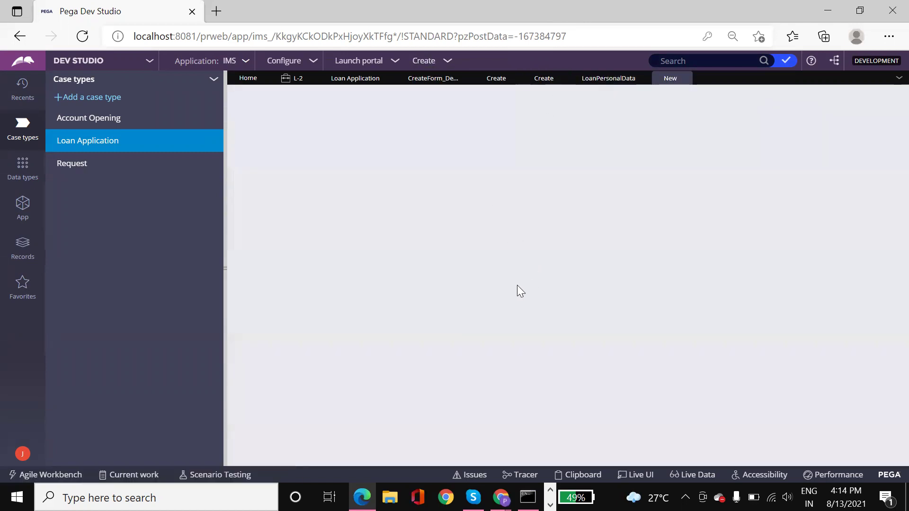
scroll(512, 284, "down", 5)
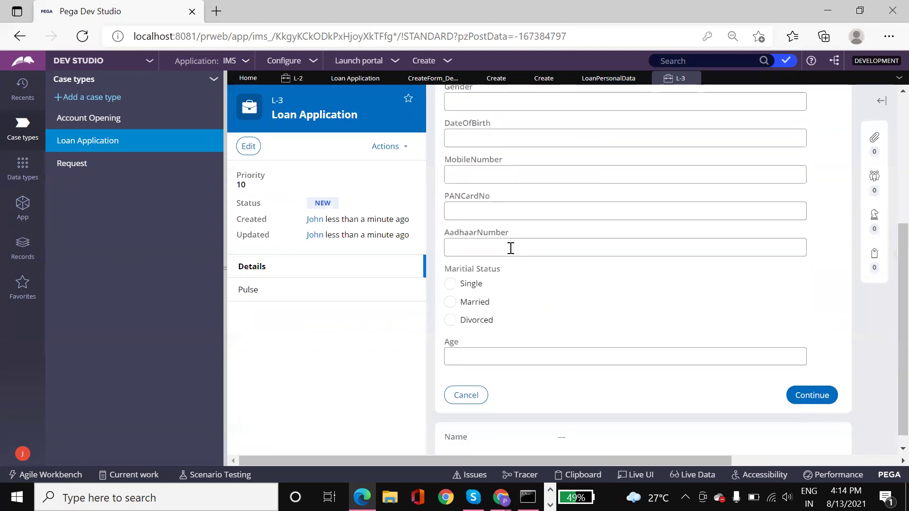
scroll(511, 251, "up", 5)
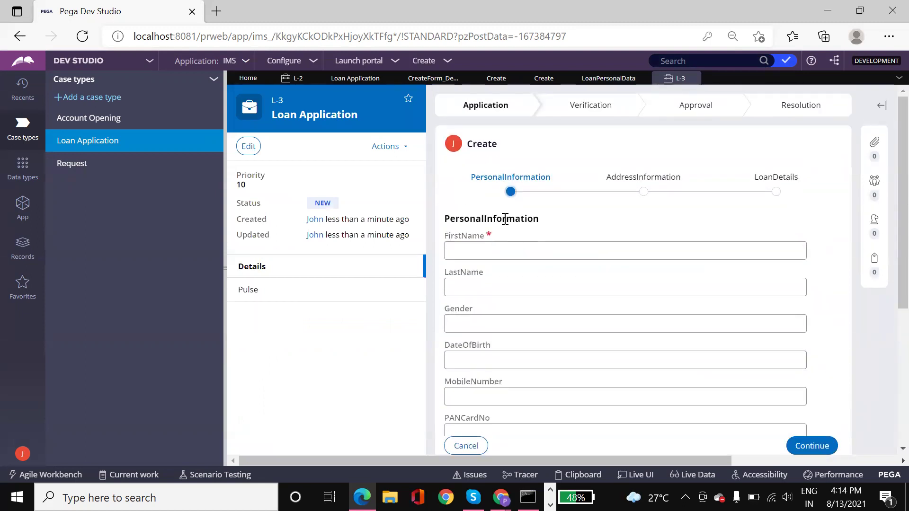
scroll(505, 221, "down", 5)
scroll(505, 223, "up", 5)
Step: Switch to App Studio and display the list of the IMS application's case types
left_click(117, 64)
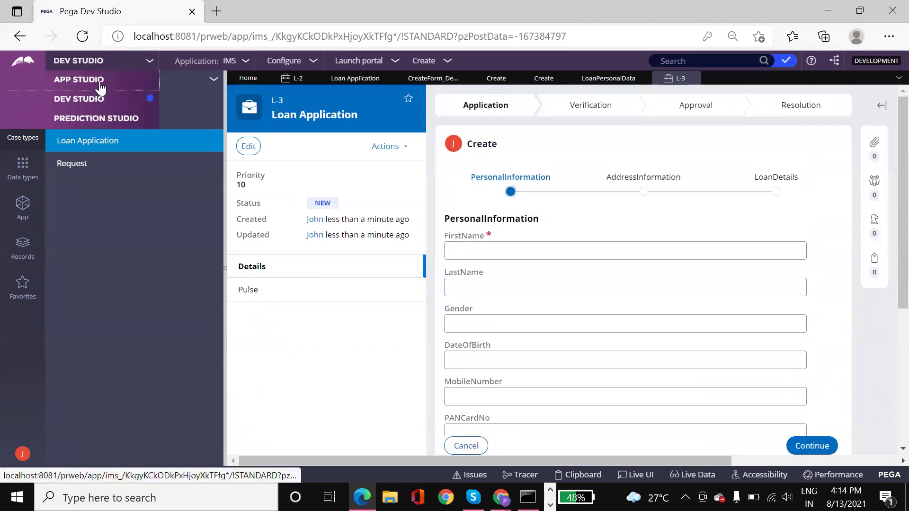
left_click(101, 84)
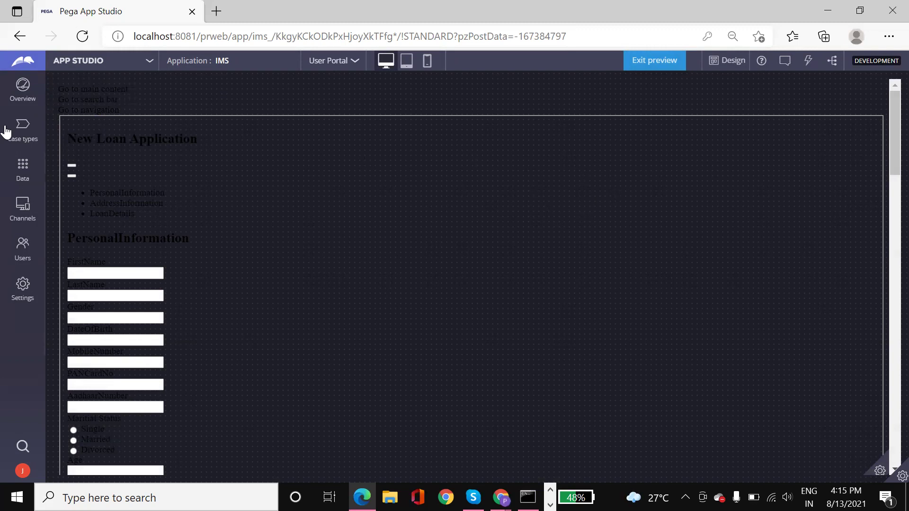
left_click(22, 126)
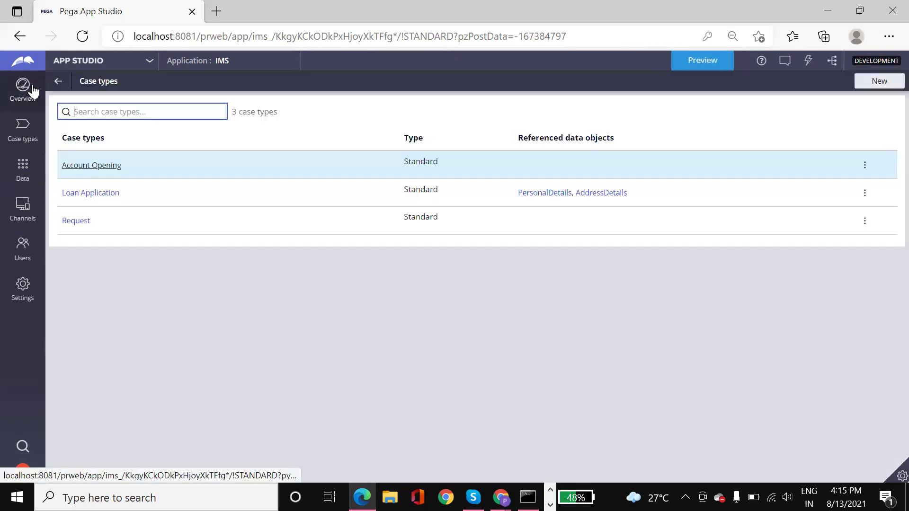